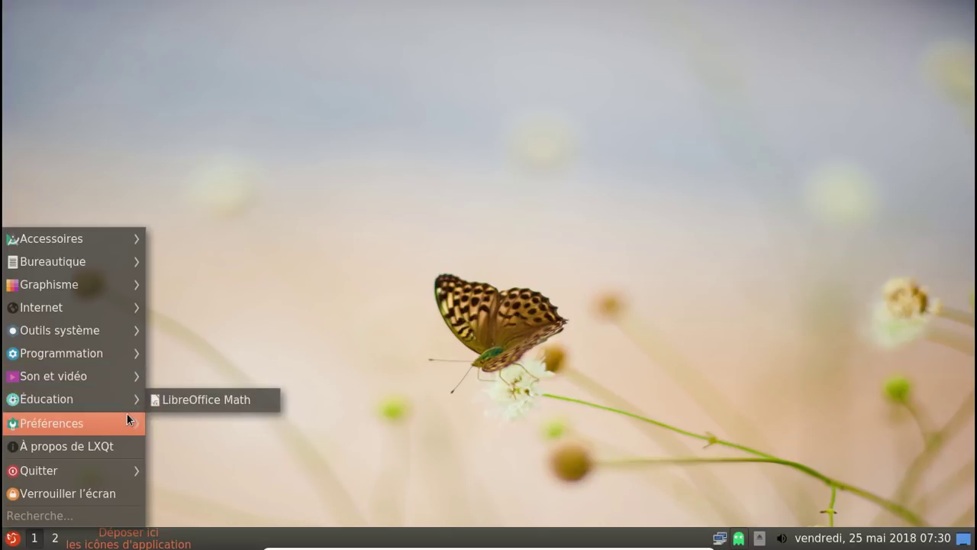
- Review the authors, acknowledgements, translations and technical information in the About LXQt window, and close it
{"action": "mouse_move", "coordinate": [127, 415]}
{"action": "mouse_move", "coordinate": [282, 425]}
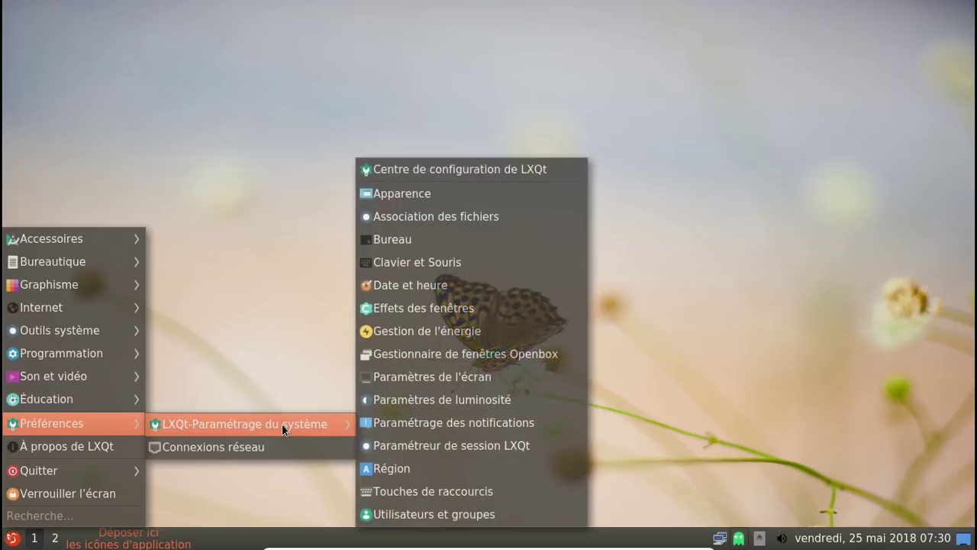
{"action": "left_click", "coordinate": [121, 448]}
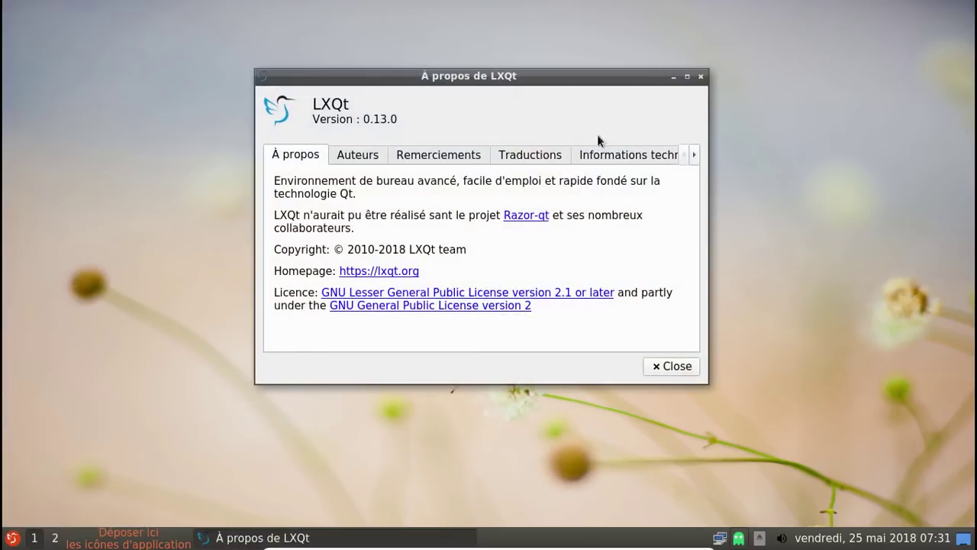
{"action": "left_click", "coordinate": [354, 159]}
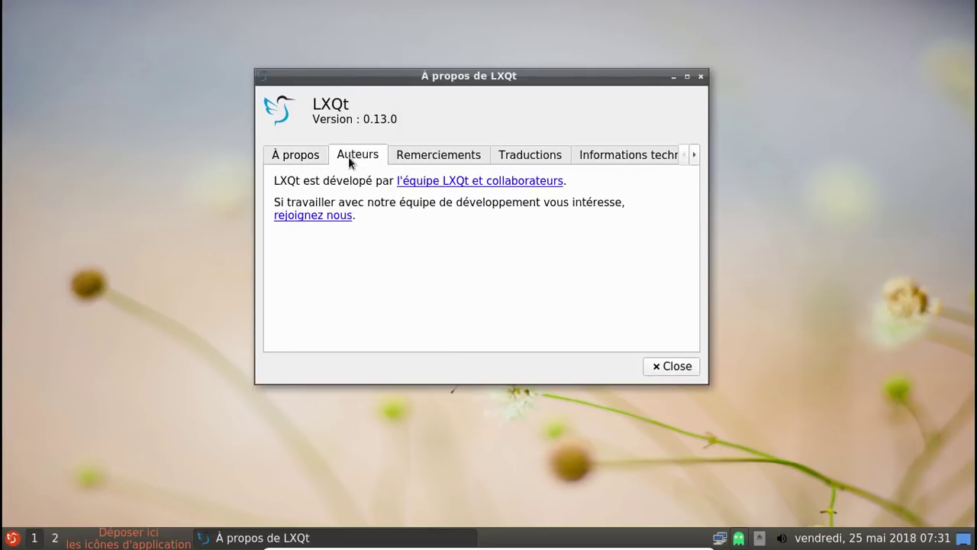
{"action": "left_click", "coordinate": [439, 156]}
{"action": "left_click", "coordinate": [529, 155]}
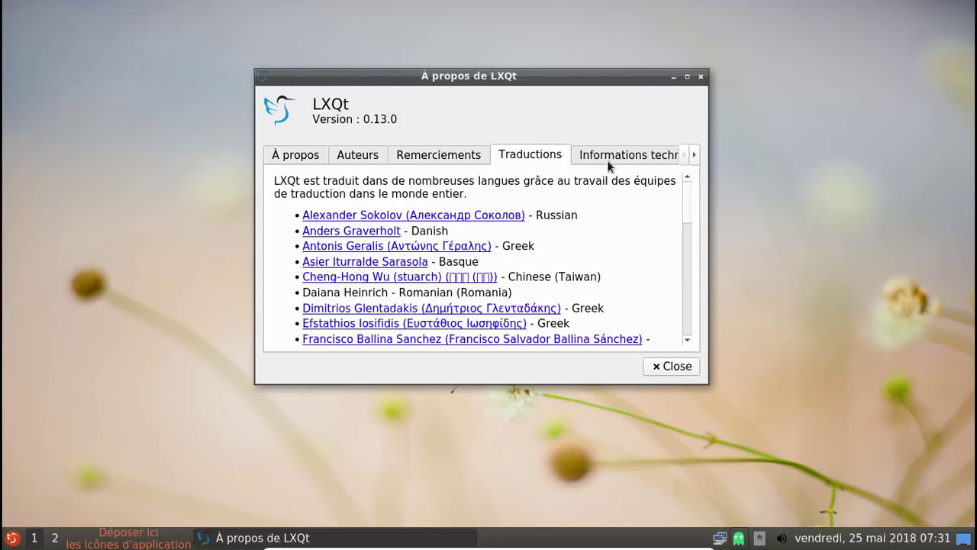
{"action": "left_click", "coordinate": [609, 158]}
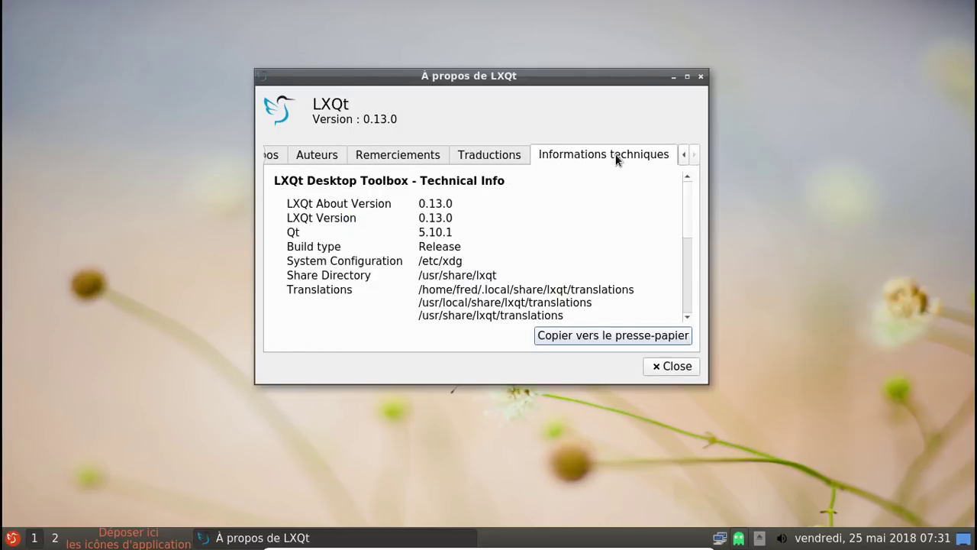
{"action": "left_click", "coordinate": [702, 75]}
- Launch Htop from the system tools to examine the running processes and memory use
{"action": "left_click", "coordinate": [13, 538]}
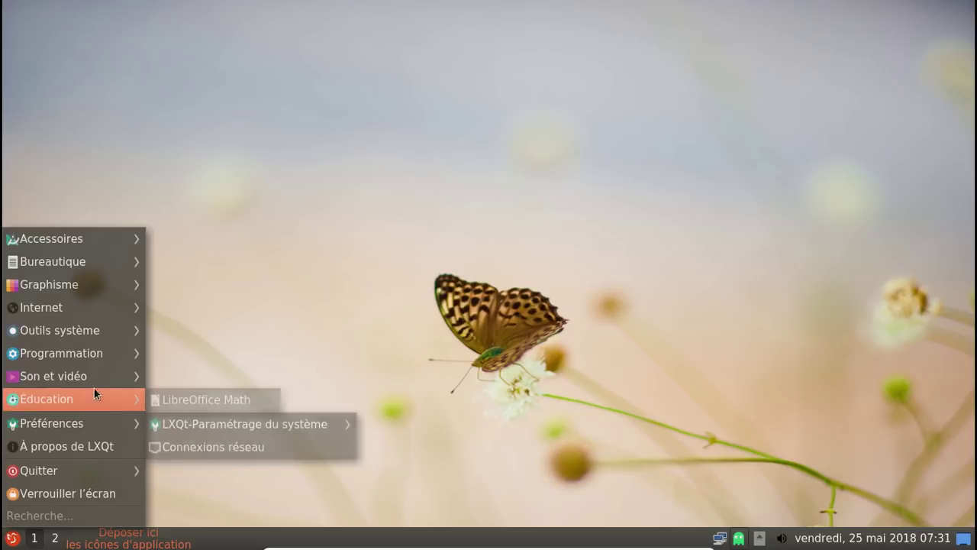
{"action": "mouse_move", "coordinate": [93, 385]}
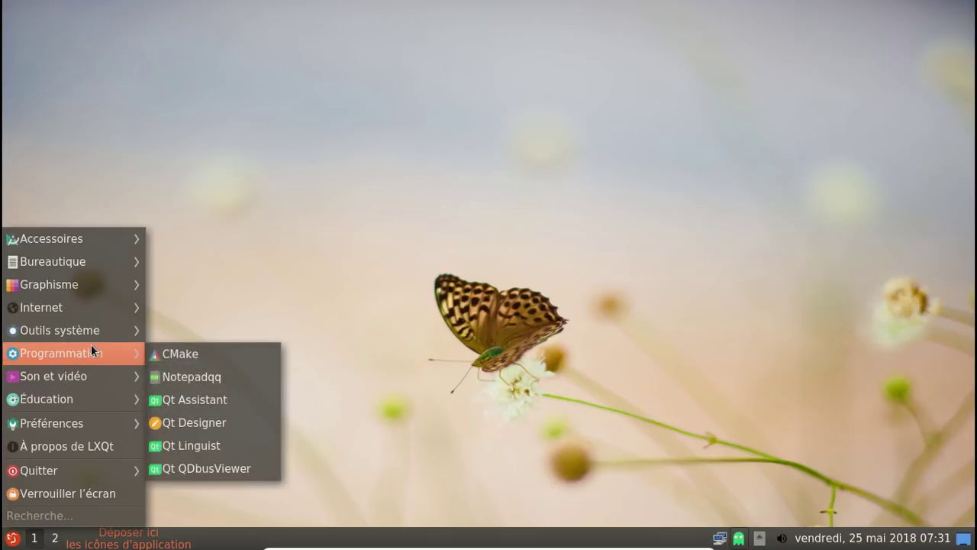
{"action": "mouse_move", "coordinate": [91, 335]}
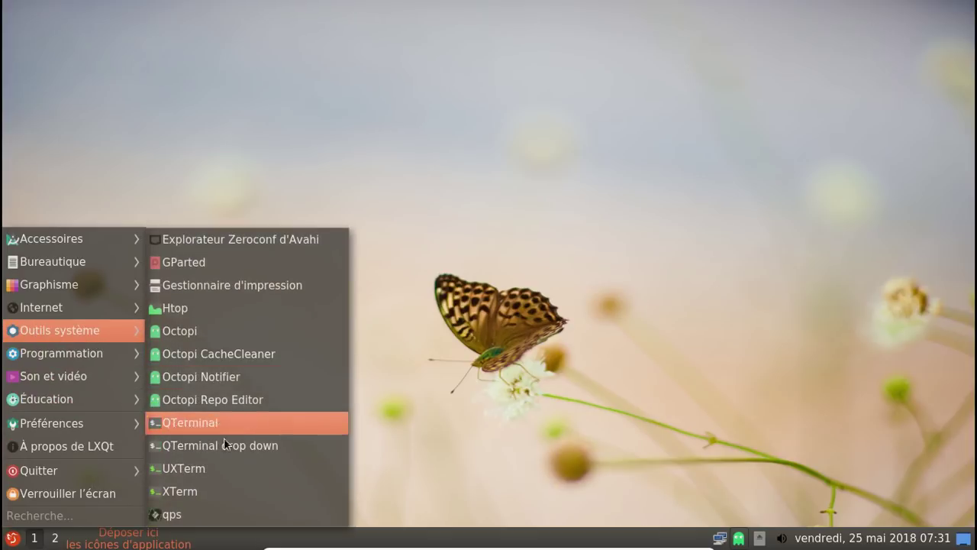
{"action": "left_click", "coordinate": [180, 309]}
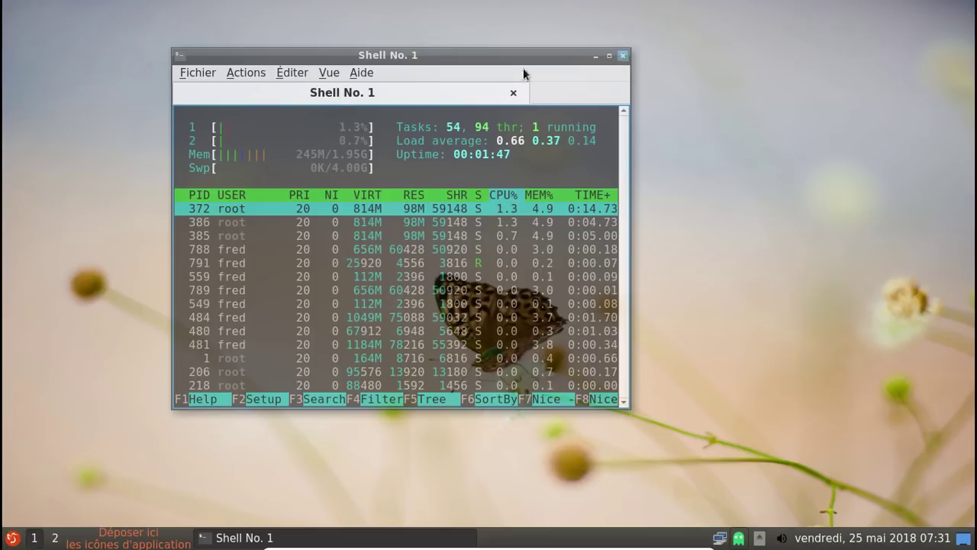
- Change the application transparency in QTerminal's appearance preferences and apply the change
{"action": "left_click", "coordinate": [197, 72]}
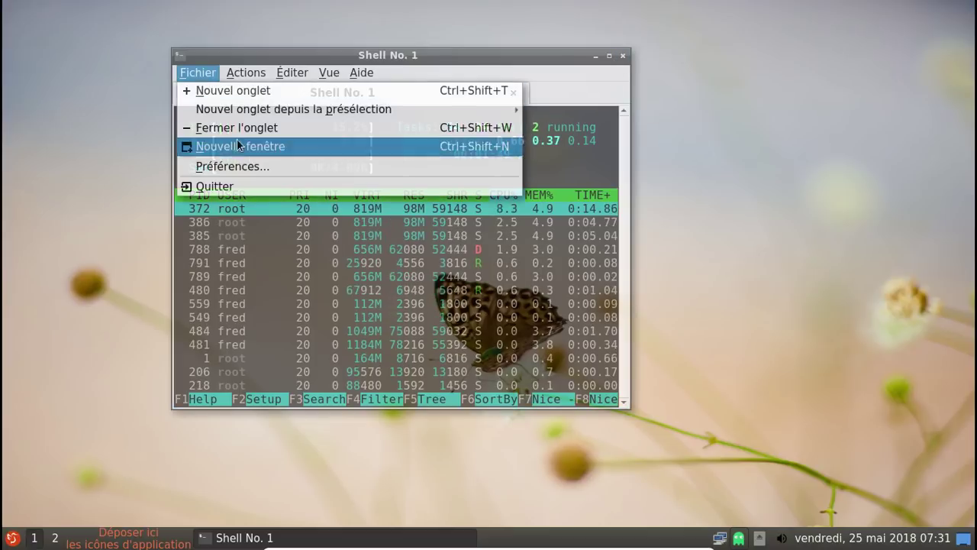
{"action": "left_click", "coordinate": [242, 168]}
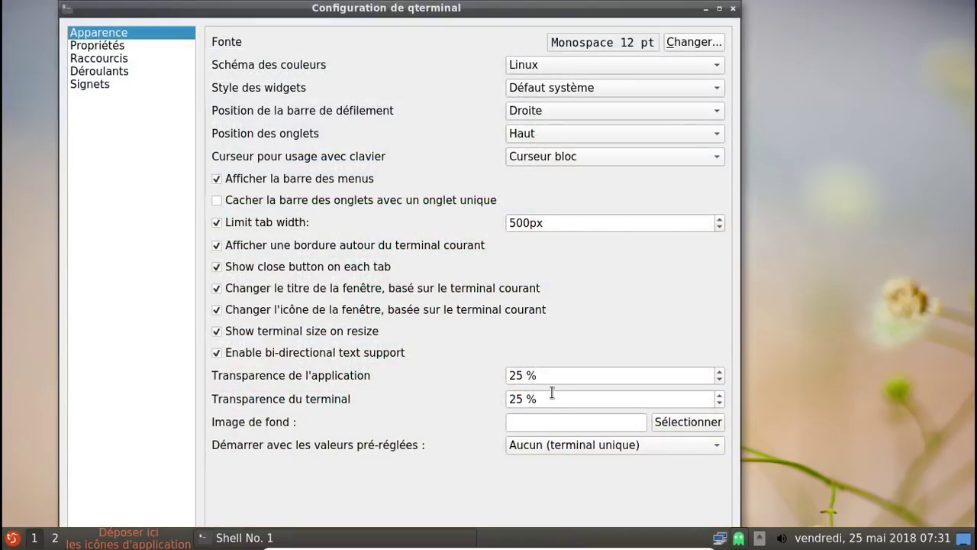
{"action": "left_click", "coordinate": [523, 375]}
{"action": "left_click_drag", "start_coordinate": [522, 375], "coordinate": [490, 369]}
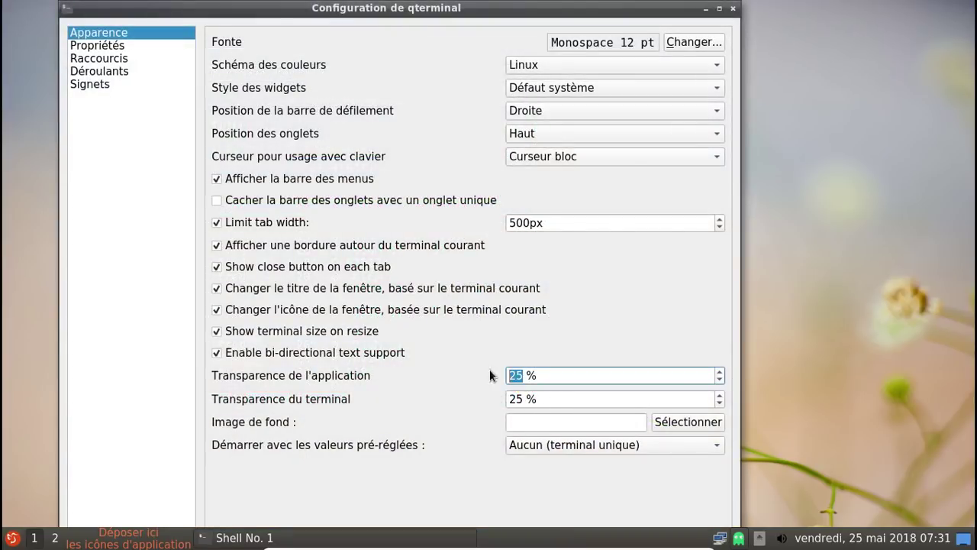
{"action": "key", "text": "Return"}
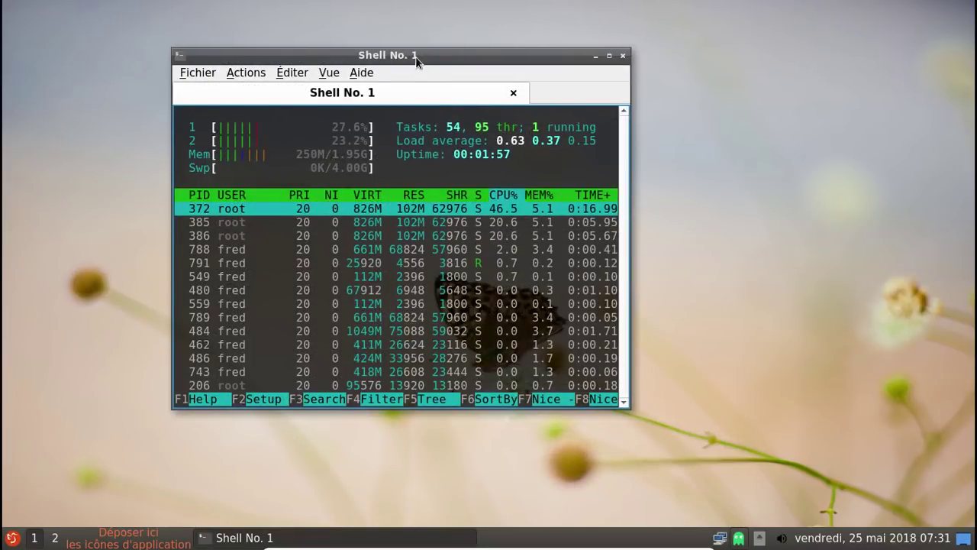
- Reposition the terminal window running Htop slightly and quit QTerminal, confirming the exit
{"action": "mouse_move", "coordinate": [417, 59]}
{"action": "left_mouse_down"}
{"action": "mouse_move", "coordinate": [573, 125]}
{"action": "mouse_move", "coordinate": [424, 70]}
{"action": "left_mouse_up"}
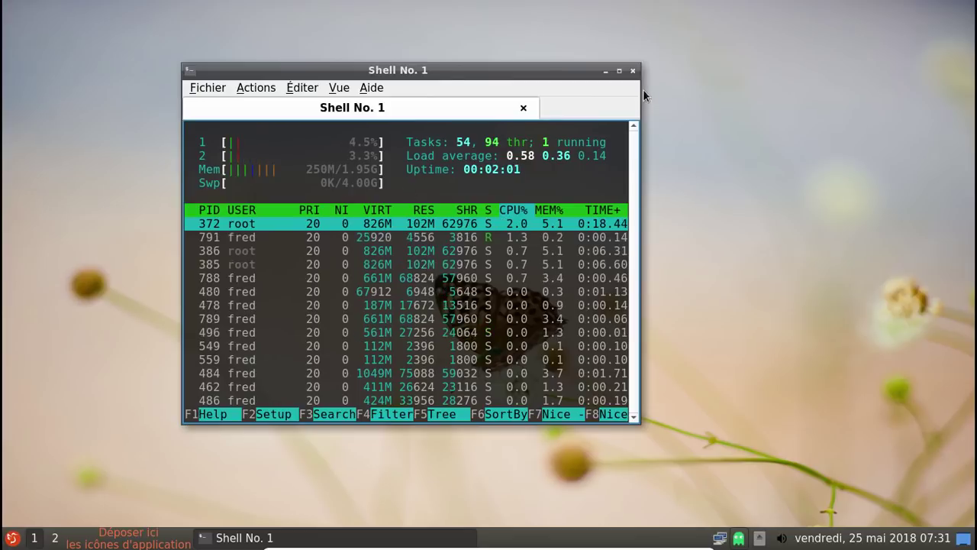
{"action": "left_click", "coordinate": [633, 70]}
{"action": "left_click", "coordinate": [412, 253]}
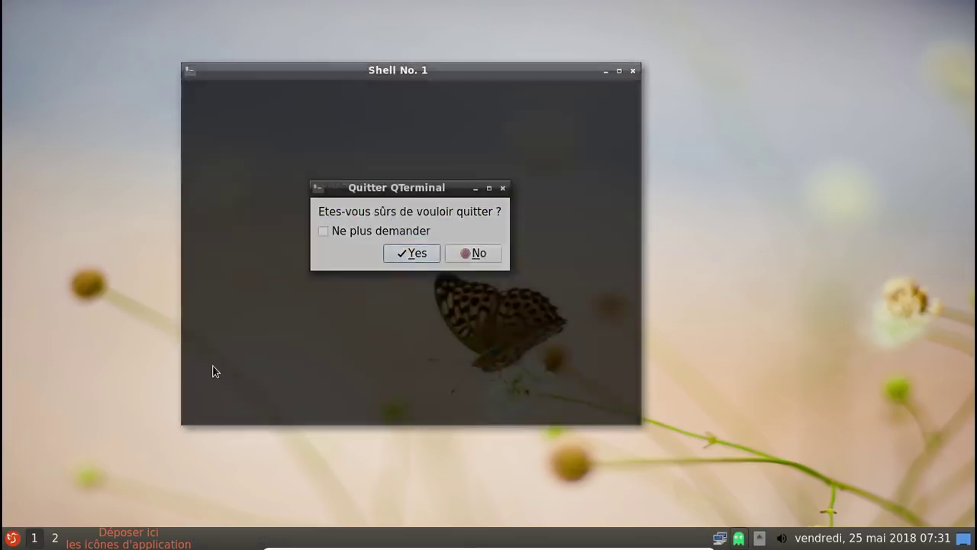
- Launch the qps process manager, inspect the details of its memory meter, and close it
{"action": "left_click", "coordinate": [12, 539]}
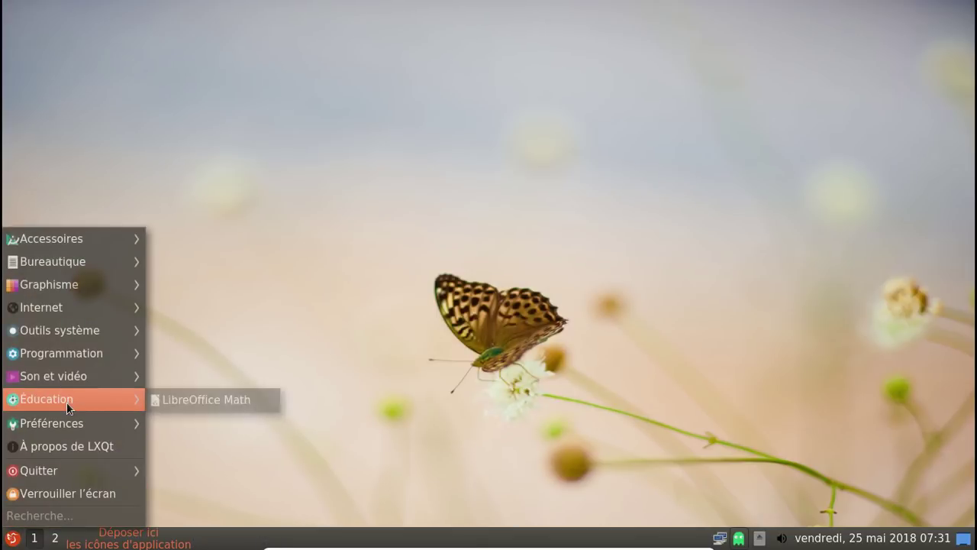
{"action": "mouse_move", "coordinate": [61, 375]}
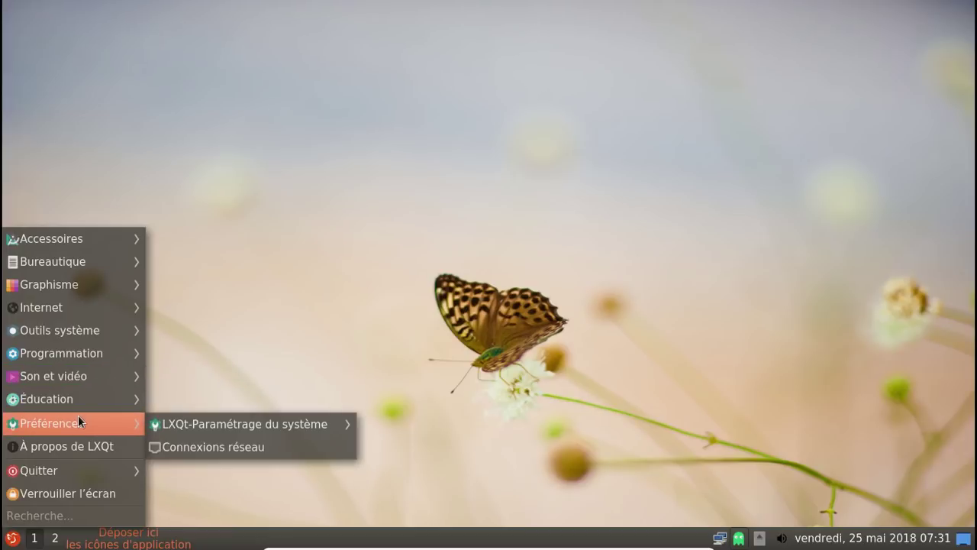
{"action": "mouse_move", "coordinate": [138, 352]}
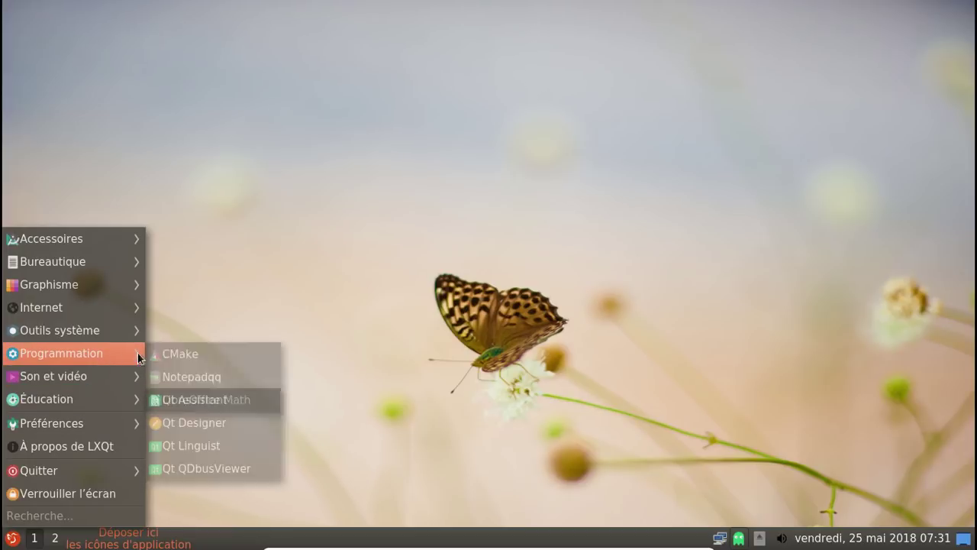
{"action": "mouse_move", "coordinate": [93, 330]}
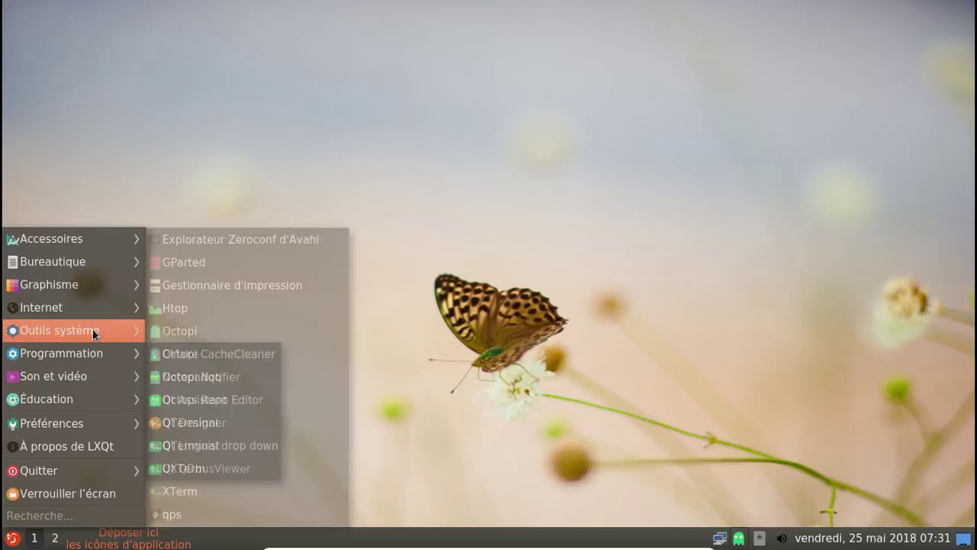
{"action": "left_click", "coordinate": [194, 511]}
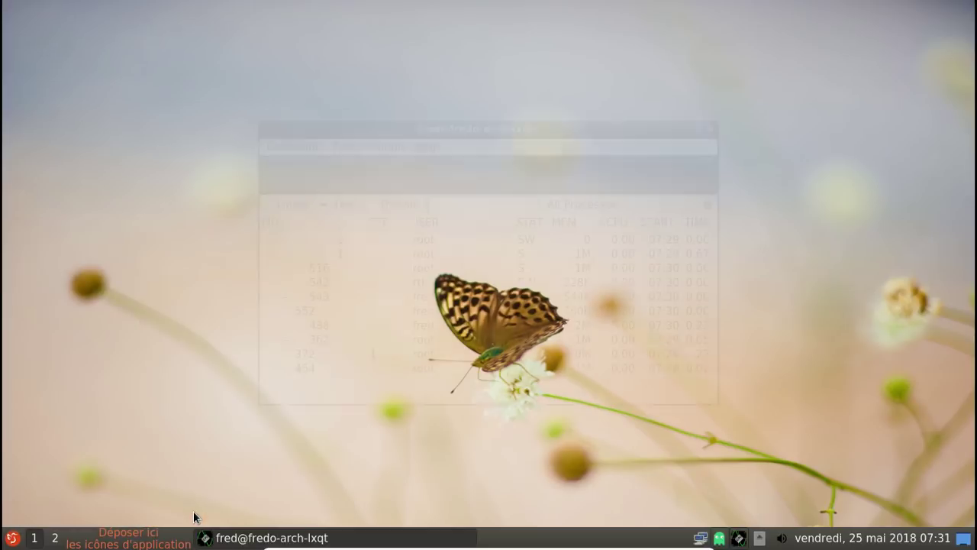
{"action": "mouse_move", "coordinate": [351, 164]}
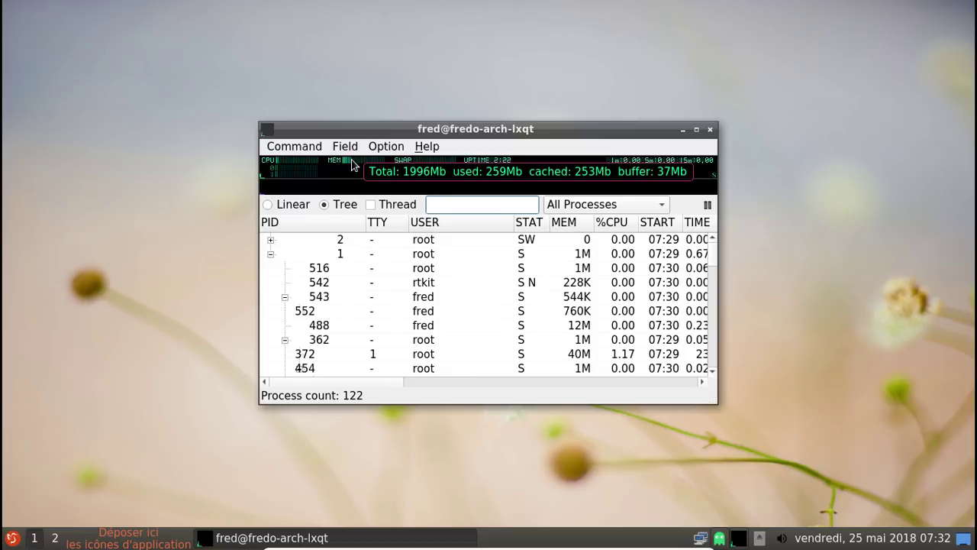
{"action": "left_click", "coordinate": [710, 130]}
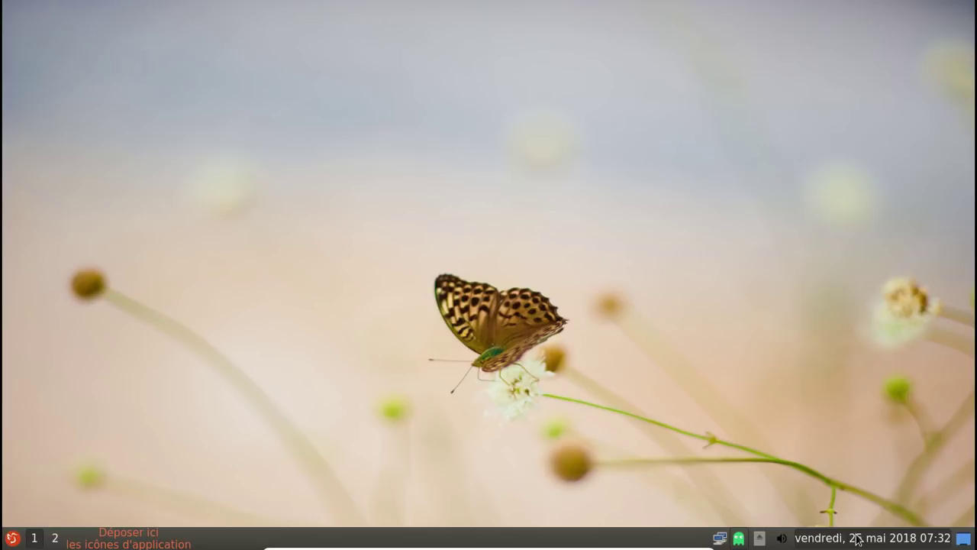
- Review the panel clock's display format, time zone and general settings without keeping any change, and close the configuration window
{"action": "right_click", "coordinate": [857, 538]}
{"action": "left_click", "coordinate": [852, 386]}
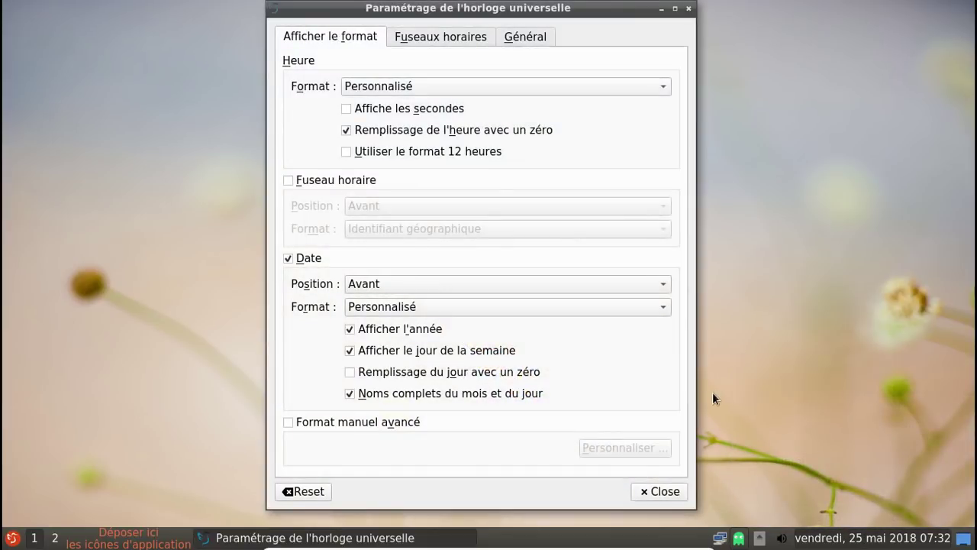
{"action": "left_click", "coordinate": [304, 256]}
{"action": "left_click", "coordinate": [305, 257]}
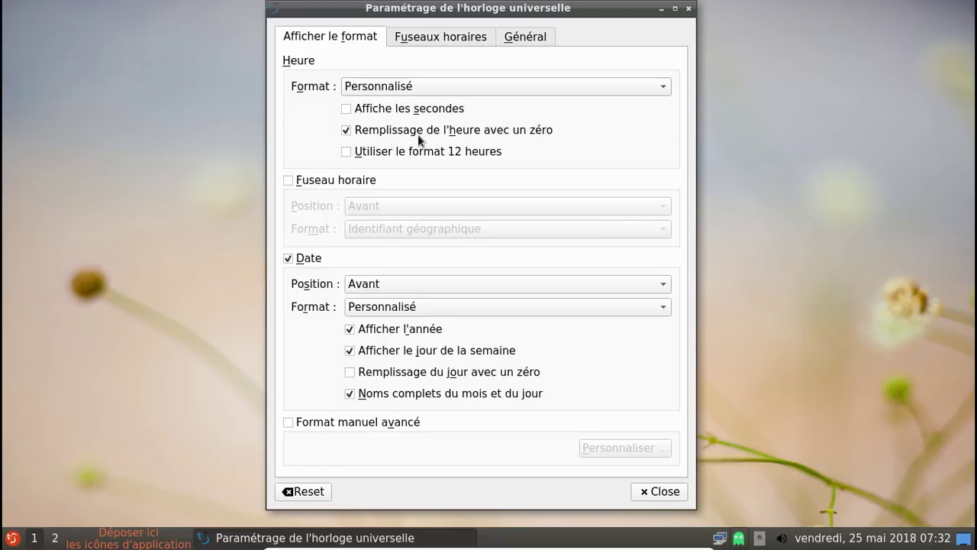
{"action": "left_click", "coordinate": [461, 39]}
{"action": "left_click", "coordinate": [524, 37]}
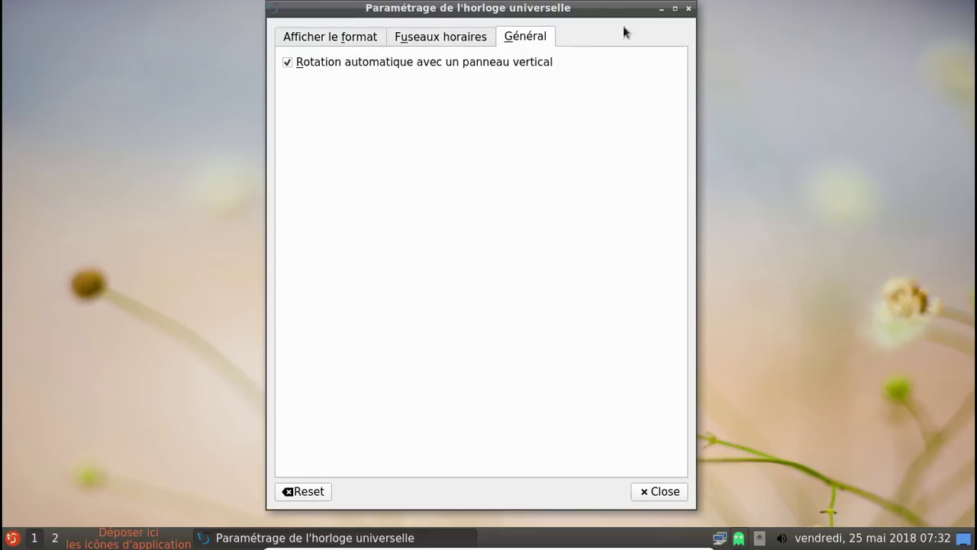
{"action": "left_click", "coordinate": [688, 10]}
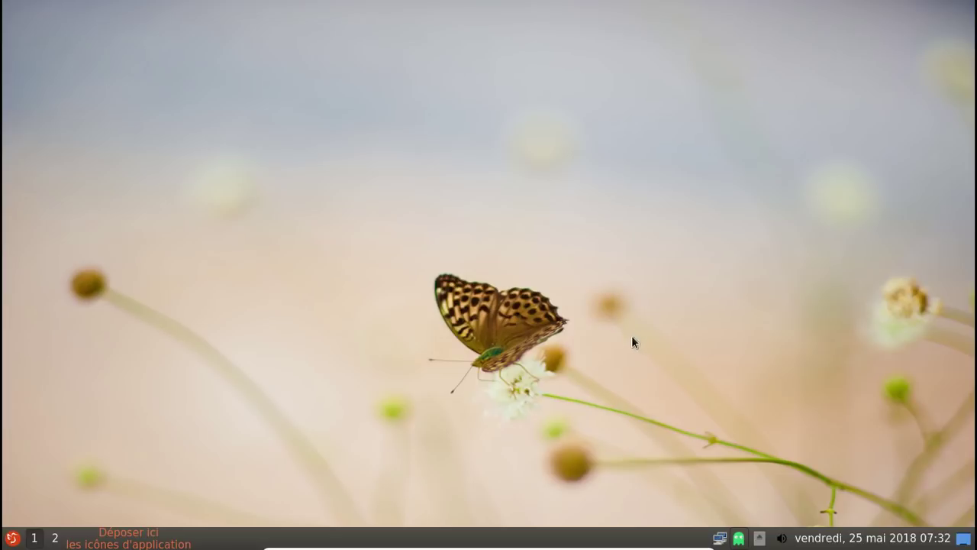
- Open the LXQt Configuration Center and move its window clear of the middle of the desktop
{"action": "left_click", "coordinate": [13, 539]}
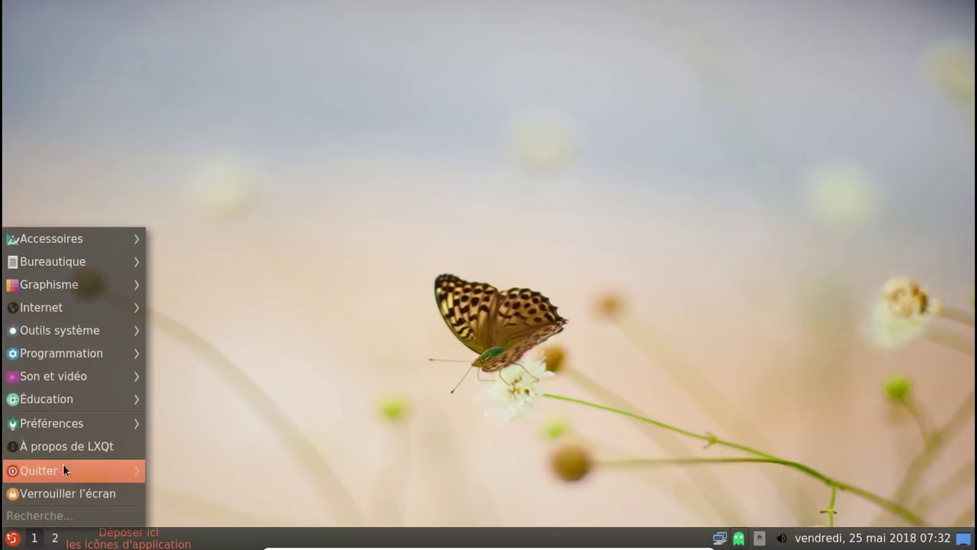
{"action": "mouse_move", "coordinate": [95, 425]}
{"action": "mouse_move", "coordinate": [226, 431]}
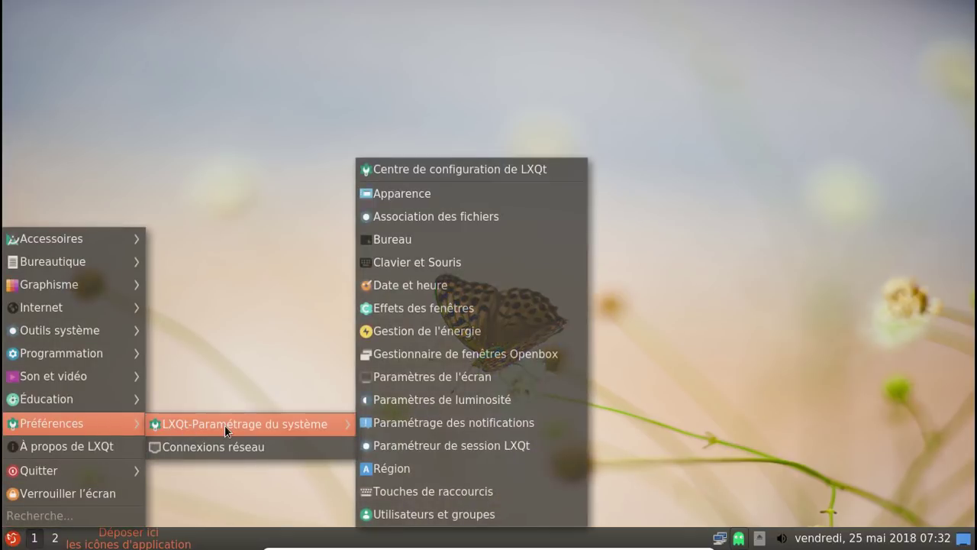
{"action": "left_click", "coordinate": [417, 170]}
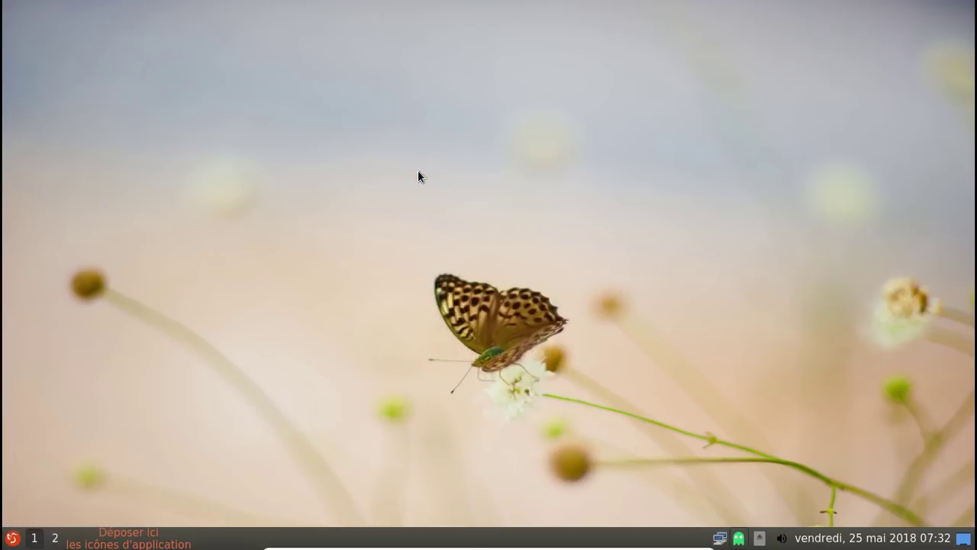
{"action": "left_click_drag", "start_coordinate": [469, 119], "coordinate": [394, 54]}
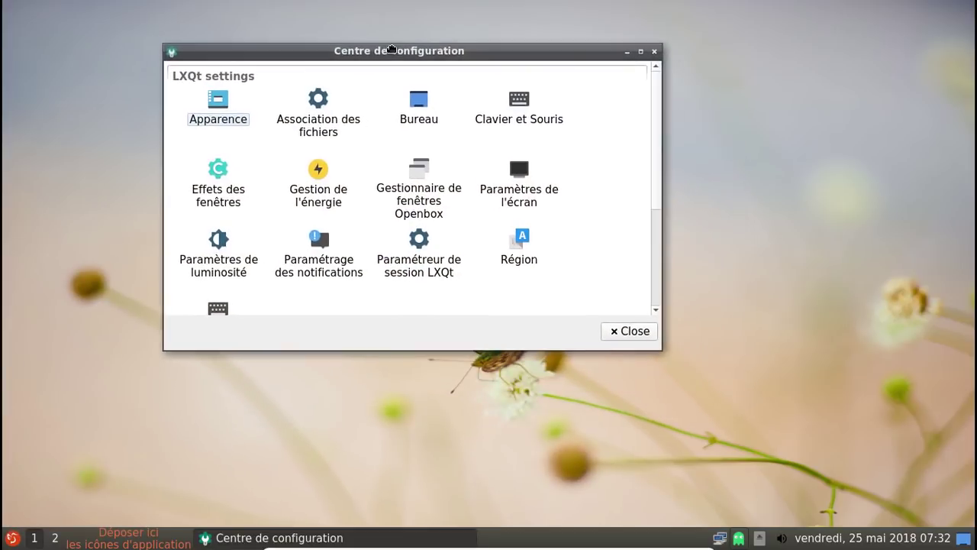
- Set the icon theme to Breeze Dark in the LXQt appearance settings and check its icons in the application menu
{"action": "left_click", "coordinate": [218, 107]}
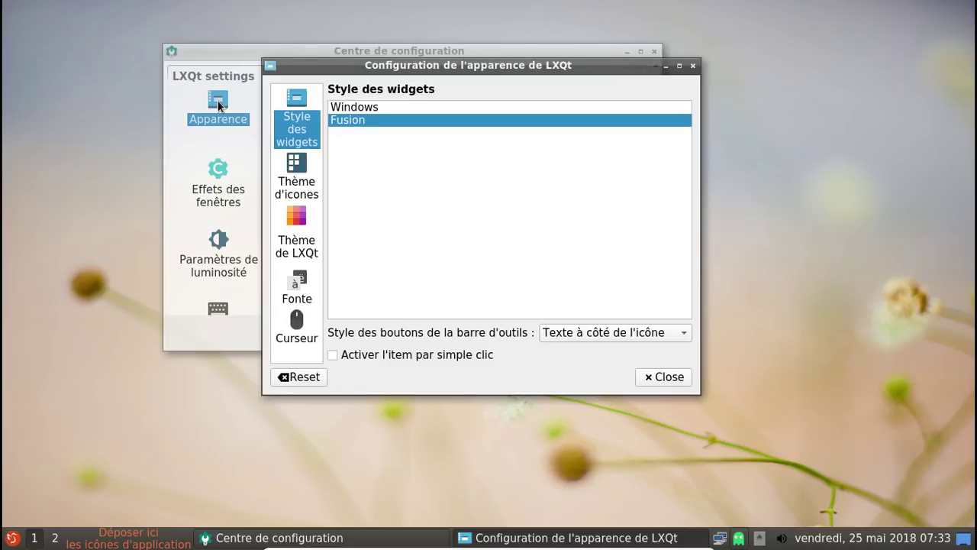
{"action": "left_click", "coordinate": [312, 173]}
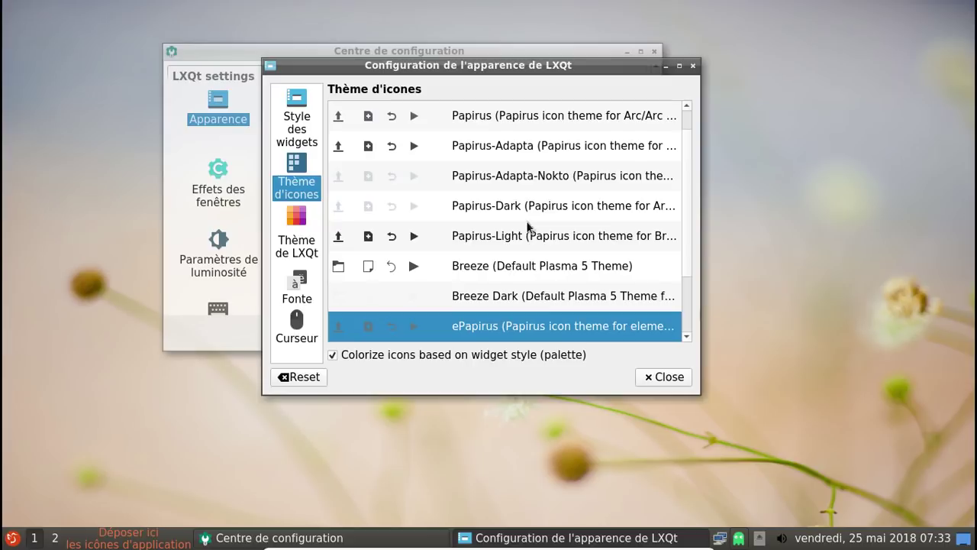
{"action": "left_click", "coordinate": [530, 296]}
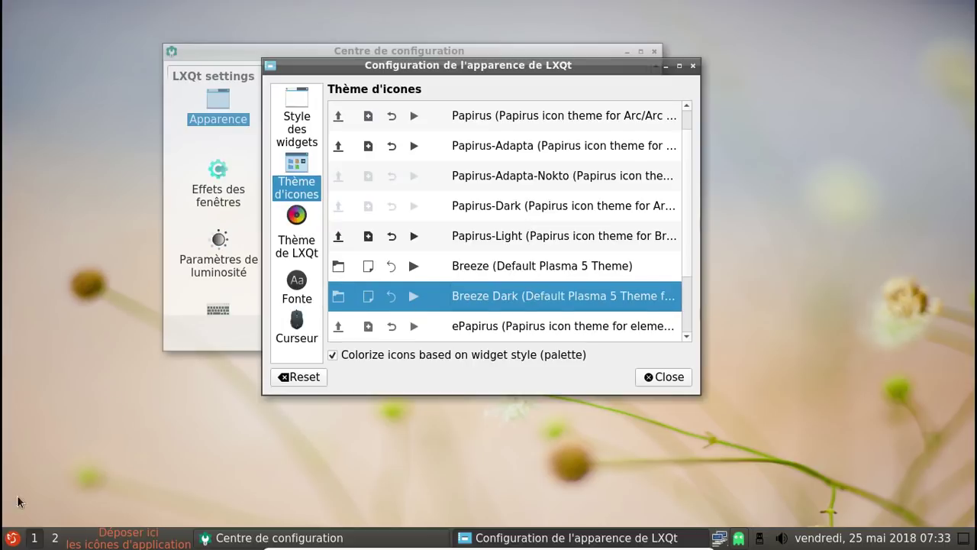
{"action": "left_click", "coordinate": [11, 537]}
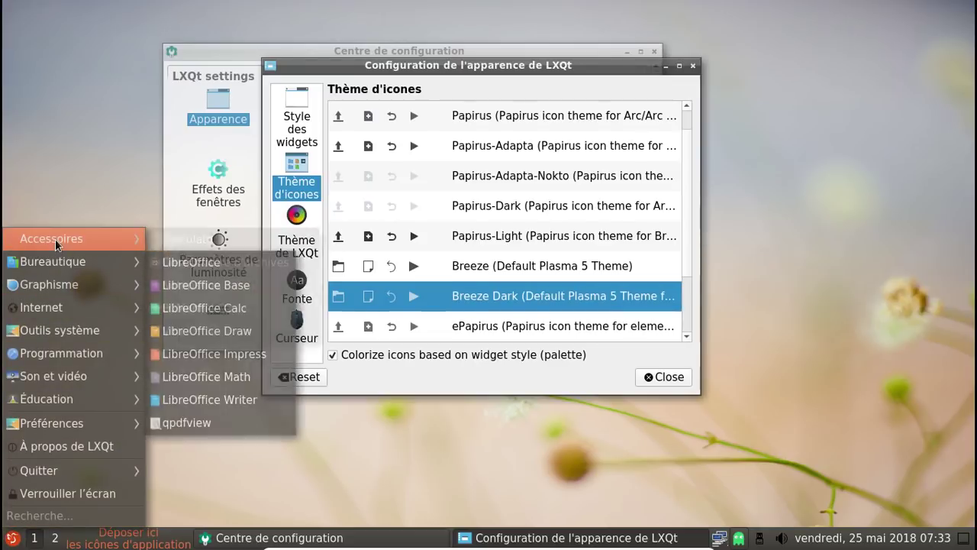
{"action": "mouse_move", "coordinate": [55, 239]}
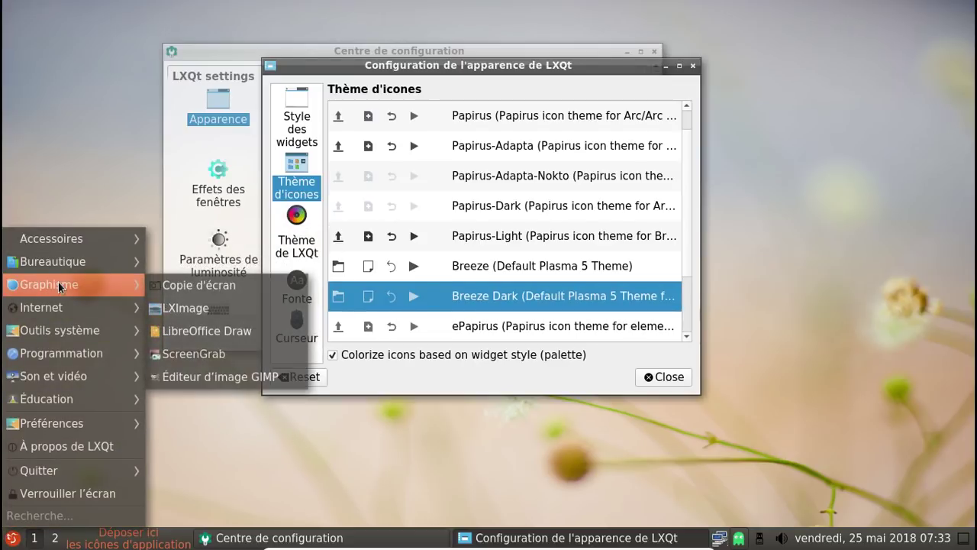
- Check the remaining application menu icons, and set the icon theme to ePapirus in the appearance settings
{"action": "mouse_move", "coordinate": [60, 377]}
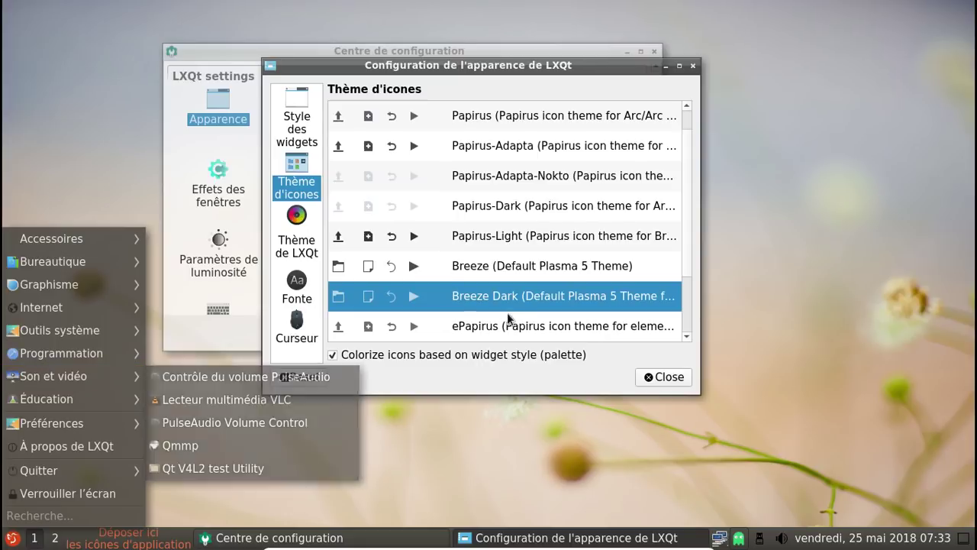
{"action": "left_click", "coordinate": [466, 327]}
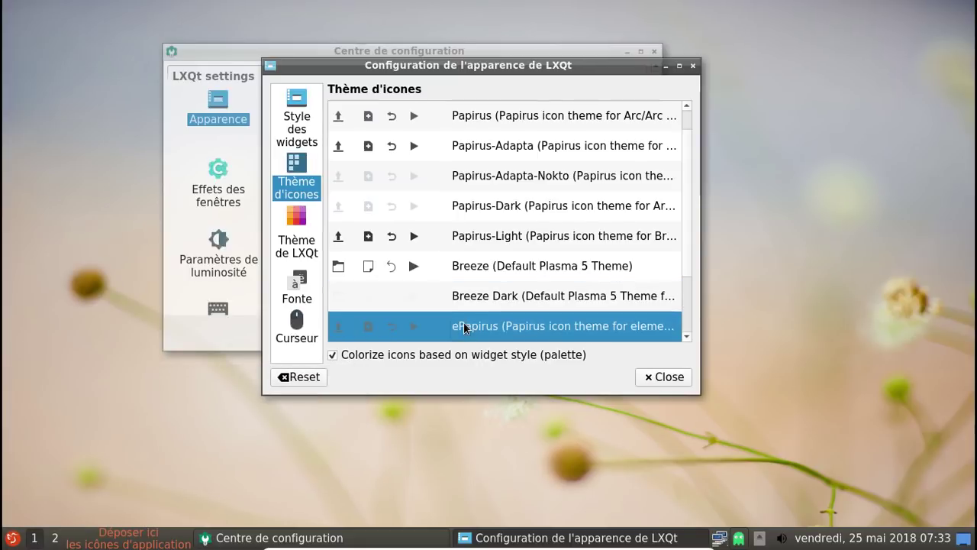
{"action": "scroll", "coordinate": [507, 302], "scroll_direction": "down", "scroll_amount": 1}
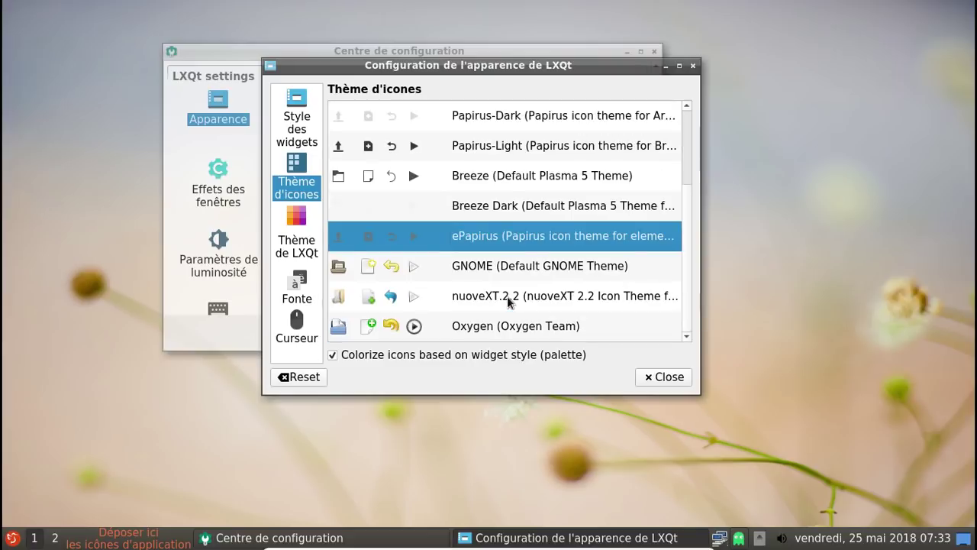
- Review the LXQt theme, font and cursor pages of the appearance settings, and close the window
{"action": "left_click", "coordinate": [299, 243]}
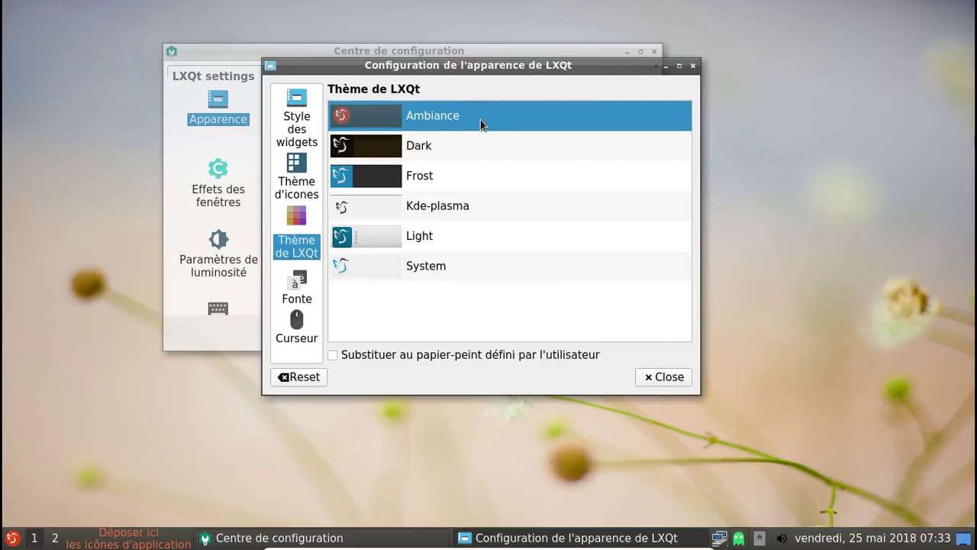
{"action": "left_click", "coordinate": [309, 283]}
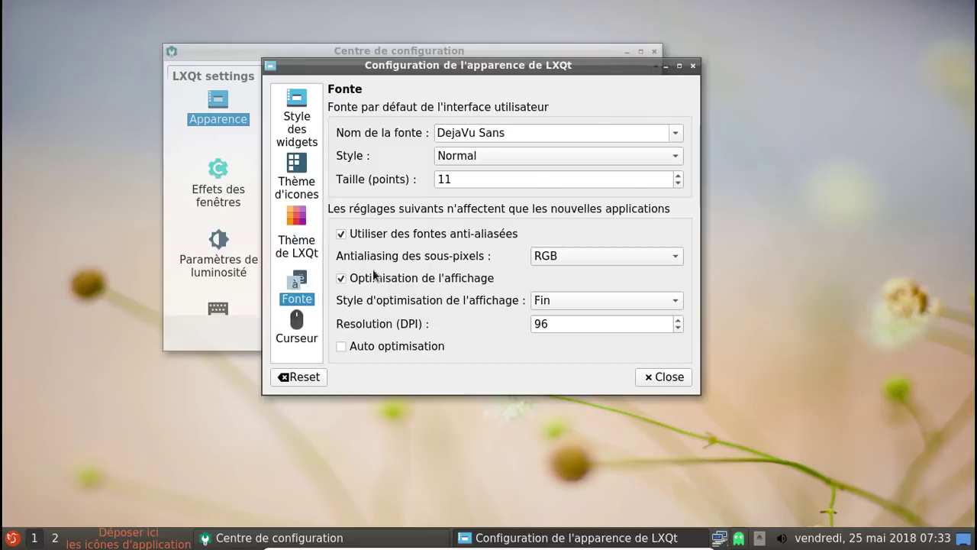
{"action": "left_click", "coordinate": [305, 336]}
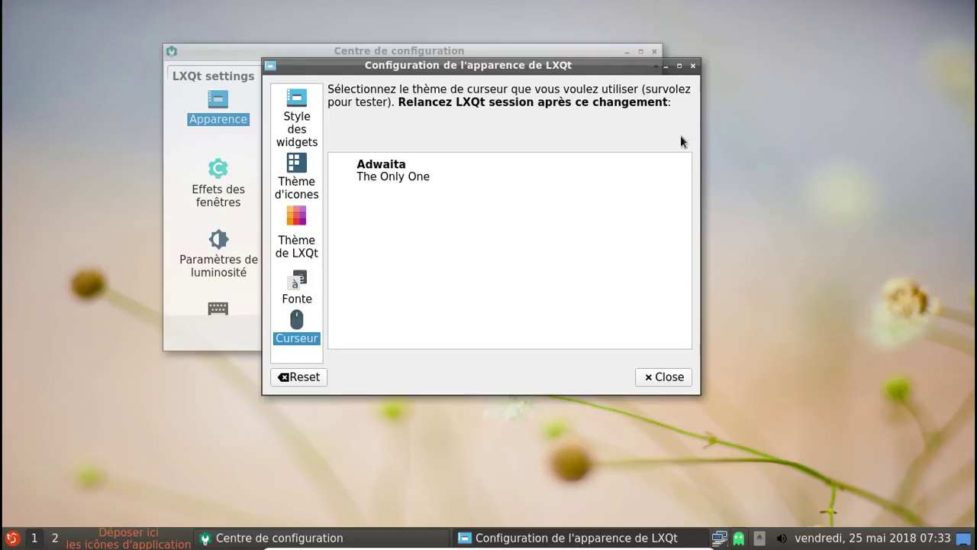
{"action": "left_click", "coordinate": [693, 65]}
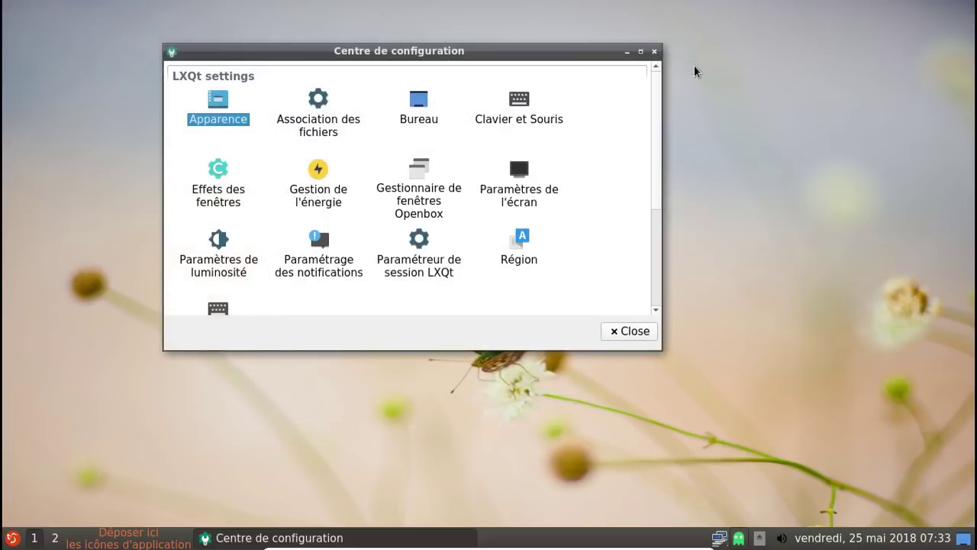
- Set LXImage as the default application for JPEG images in the file associations, and close the window
{"action": "left_click", "coordinate": [322, 131]}
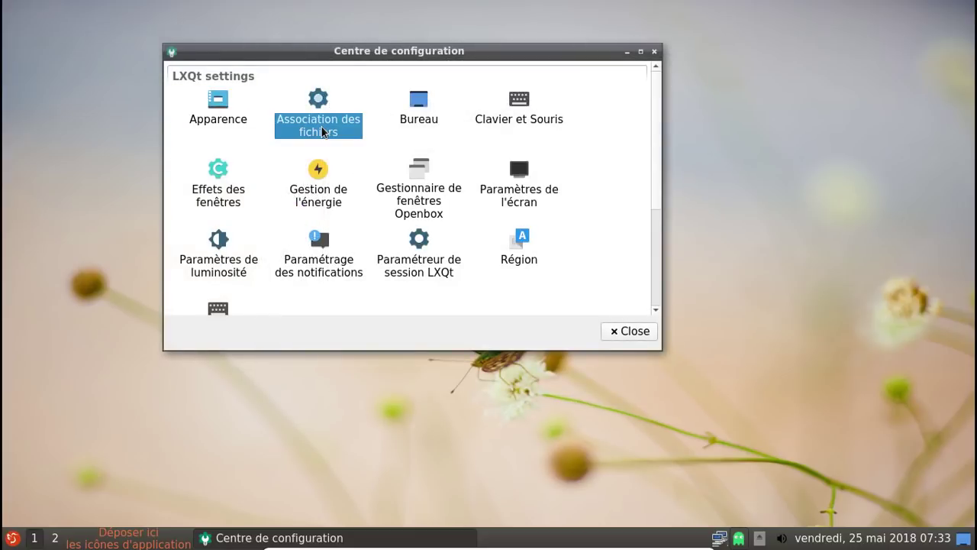
{"action": "double_click", "coordinate": [322, 131]}
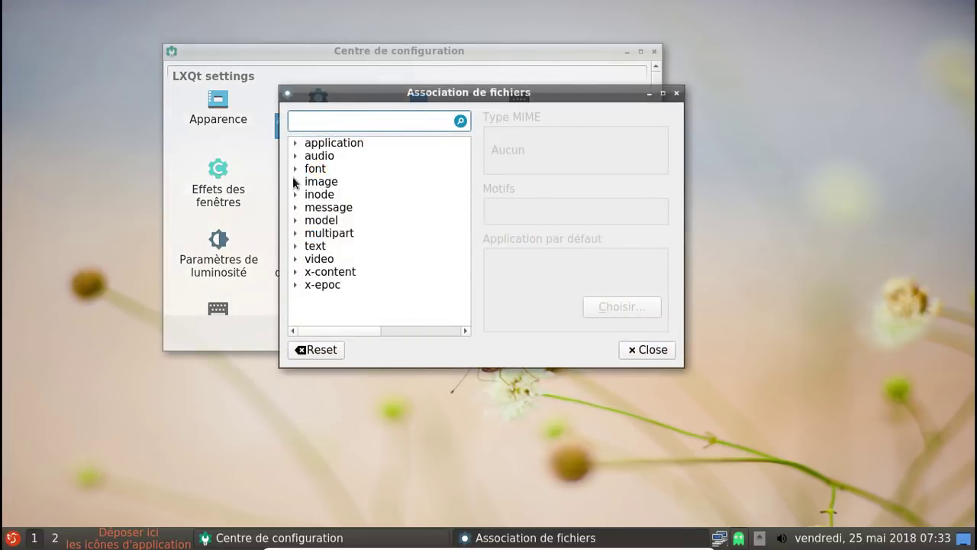
{"action": "left_click", "coordinate": [296, 181]}
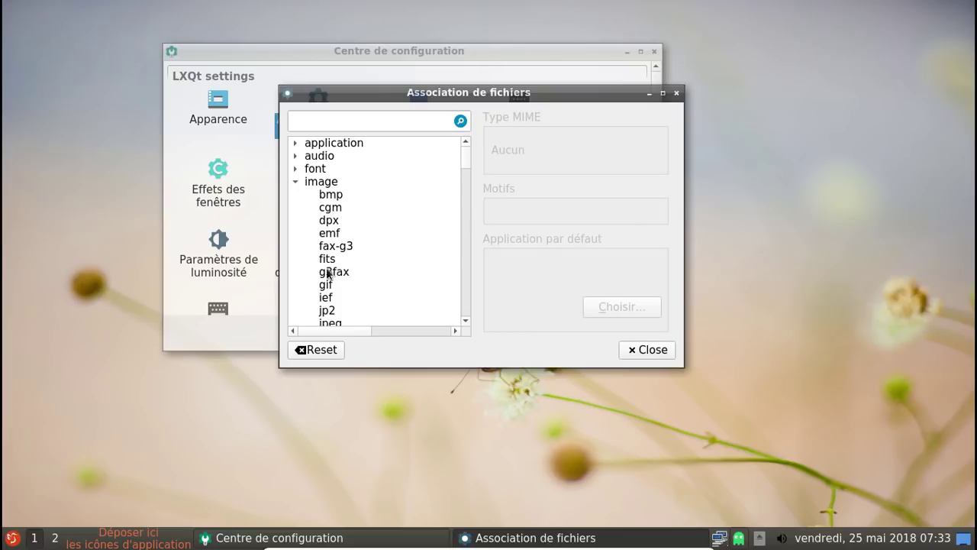
{"action": "left_click", "coordinate": [333, 322]}
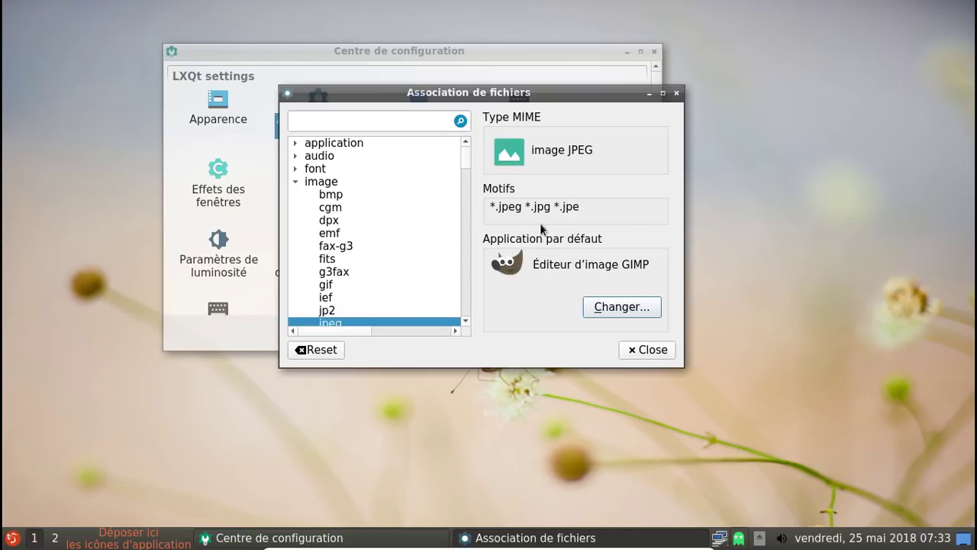
{"action": "left_click", "coordinate": [629, 311]}
{"action": "left_click", "coordinate": [453, 194]}
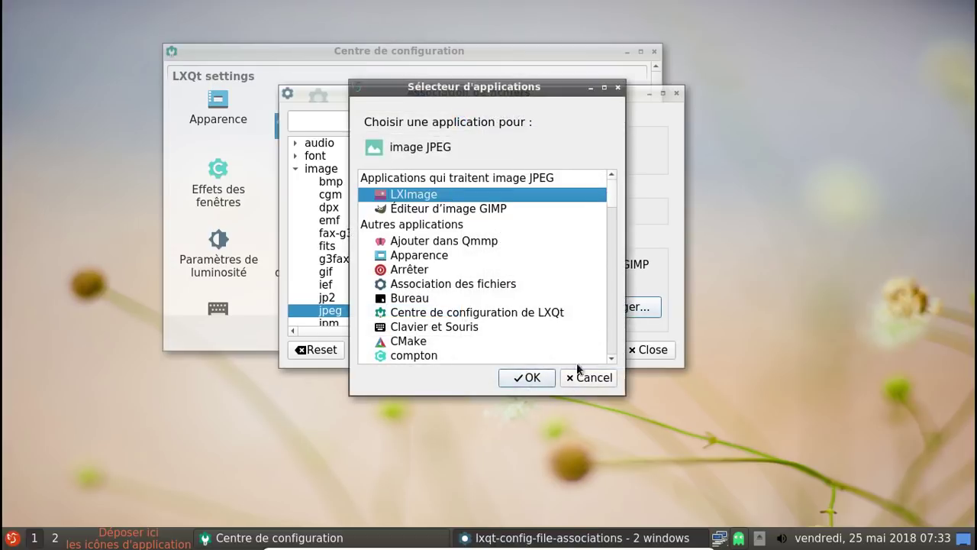
{"action": "left_click", "coordinate": [526, 378]}
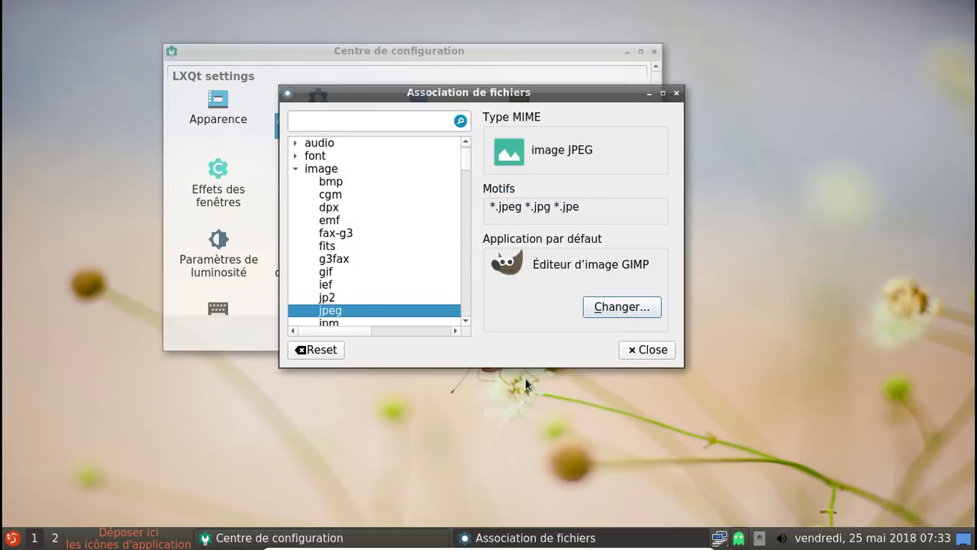
{"action": "left_click", "coordinate": [645, 350]}
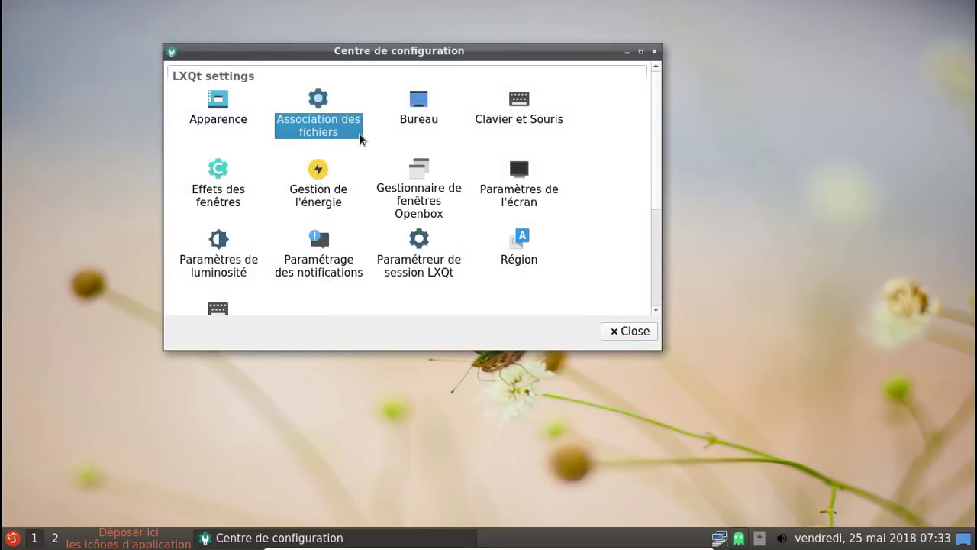
- Reopen the file associations, search for "jpeg", check the default application of the image type, and close the window
{"action": "double_click", "coordinate": [340, 120]}
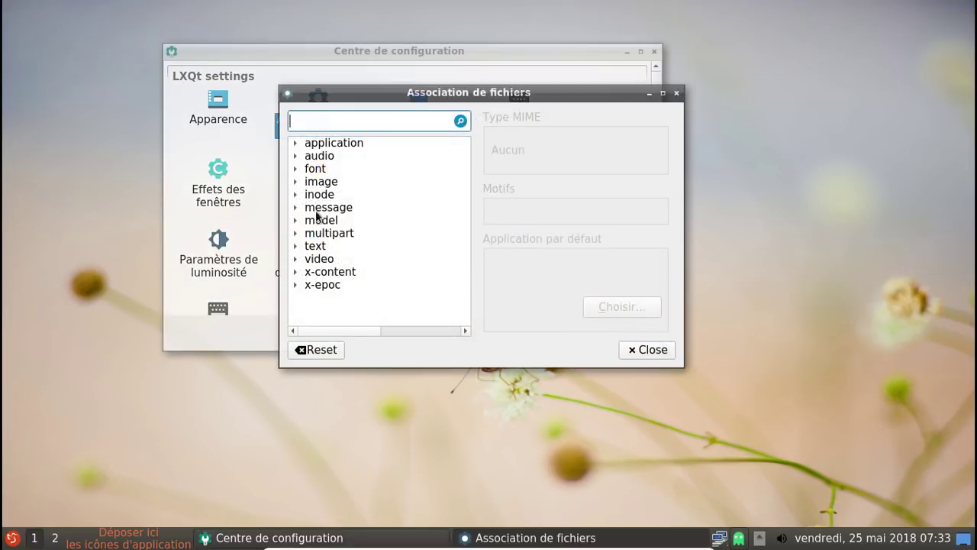
{"action": "type", "text": "jpeg"}
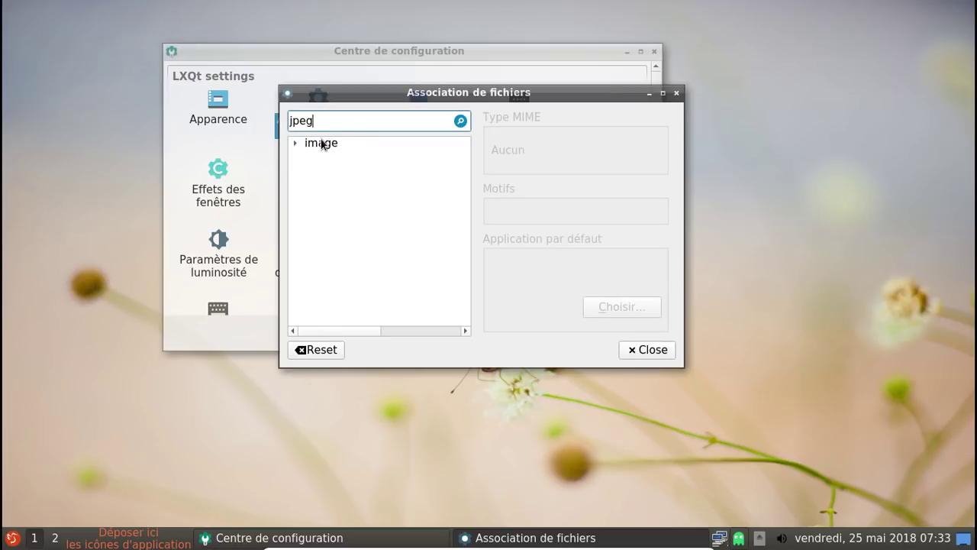
{"action": "left_click", "coordinate": [296, 143]}
{"action": "left_click", "coordinate": [331, 156]}
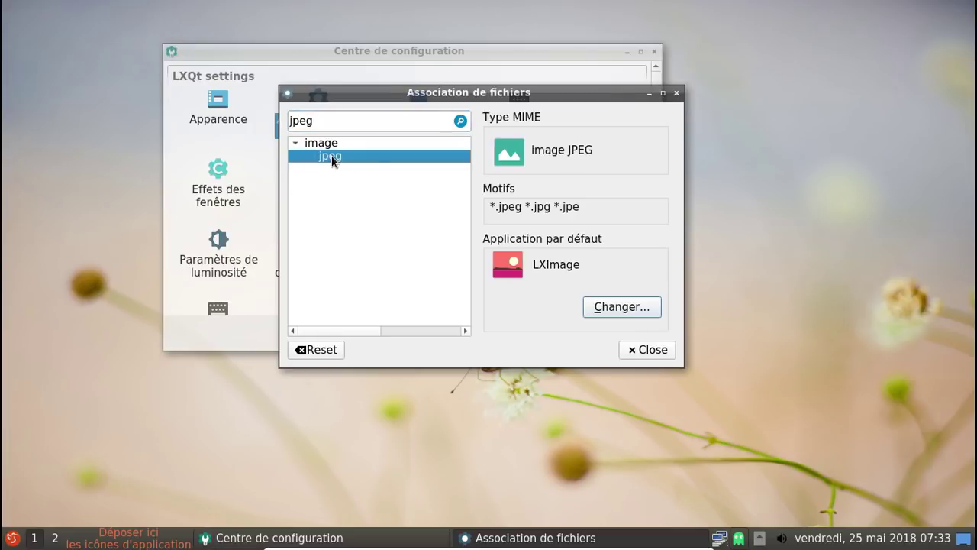
{"action": "left_click", "coordinate": [676, 92]}
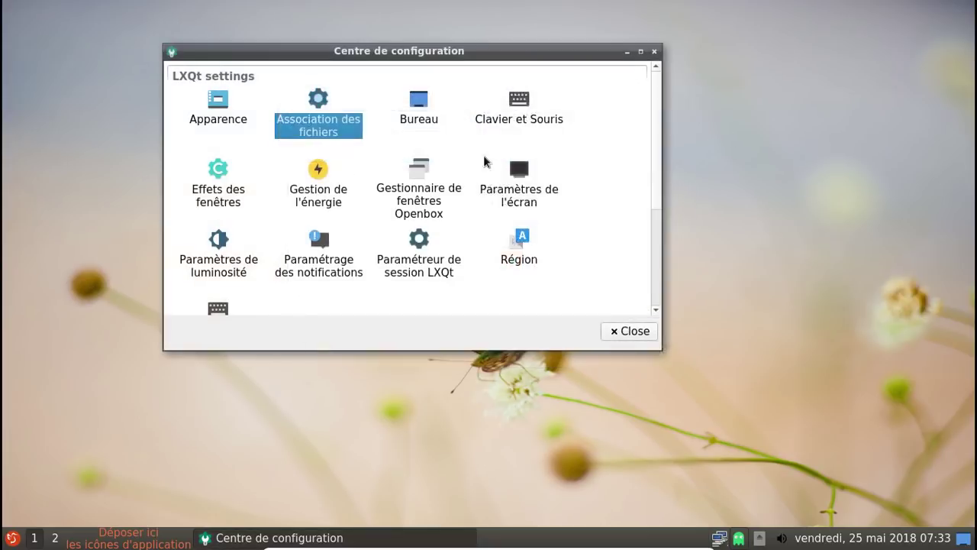
- Review the general, slide show and advanced desktop preferences, and close them without changes
{"action": "left_click", "coordinate": [420, 122]}
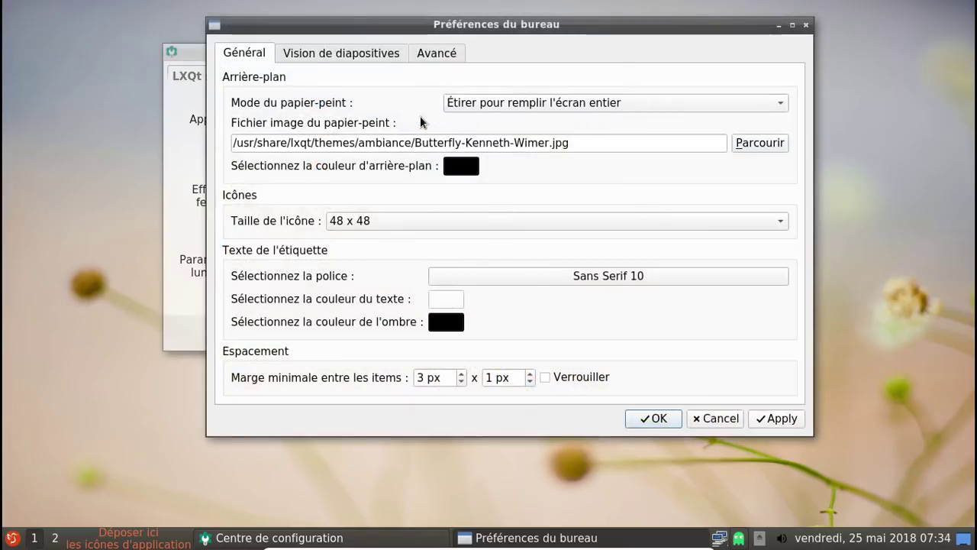
{"action": "left_click", "coordinate": [321, 53]}
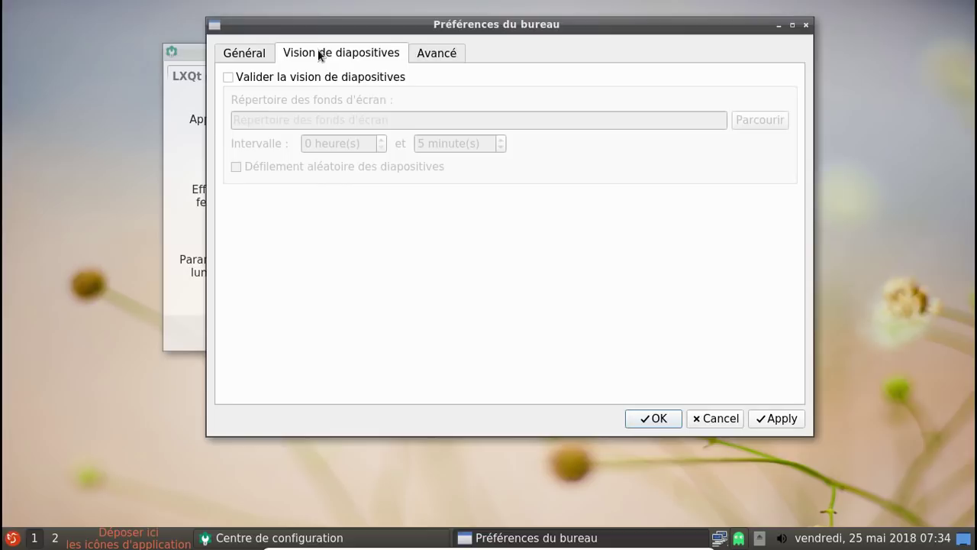
{"action": "left_click", "coordinate": [437, 52]}
{"action": "left_click", "coordinate": [806, 24]}
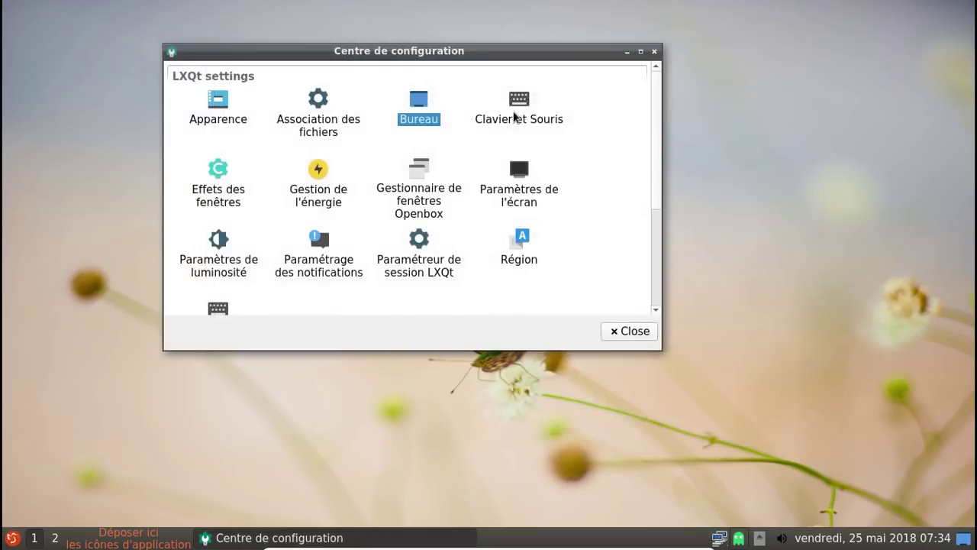
- Review the mouse, cursor, keyboard and keyboard layout settings, and close the window without changes
{"action": "left_click", "coordinate": [516, 116]}
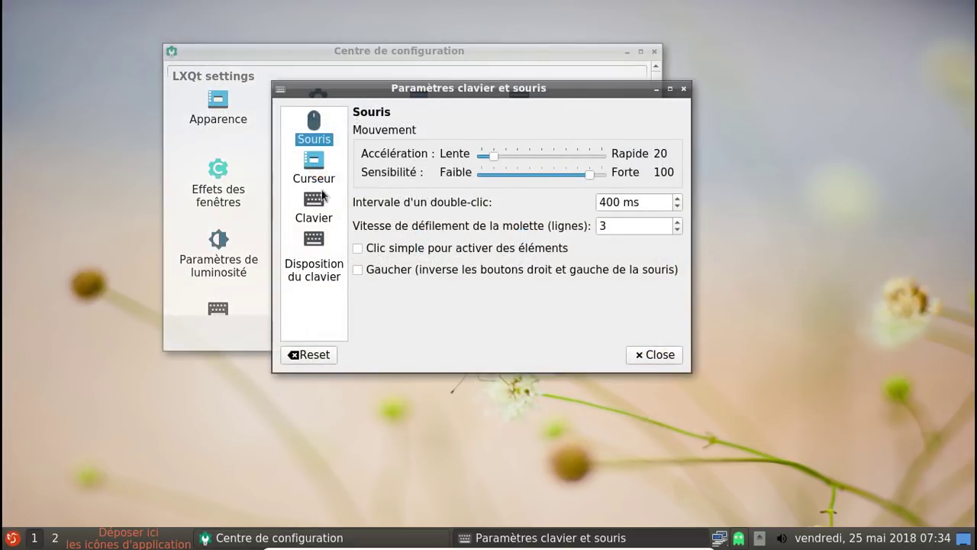
{"action": "left_click", "coordinate": [314, 187]}
{"action": "left_click", "coordinate": [314, 216]}
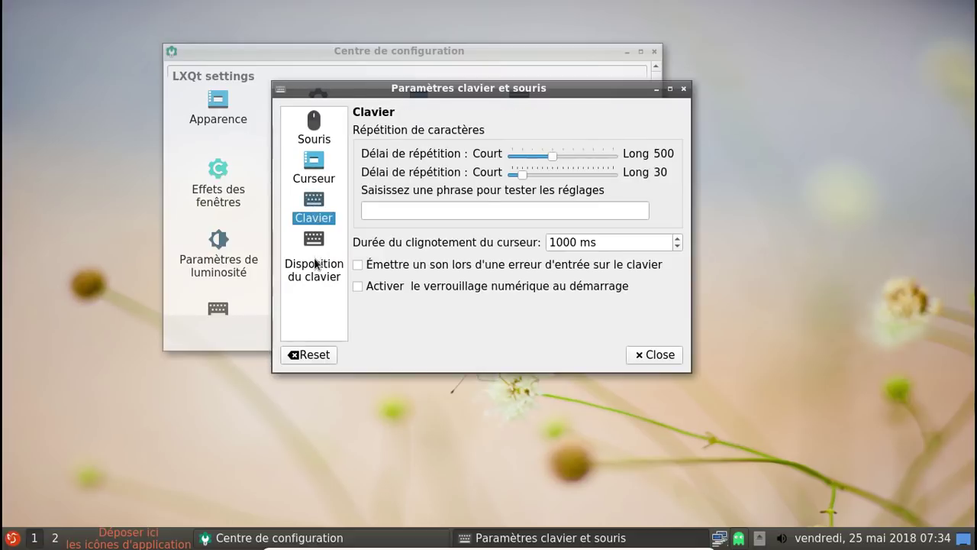
{"action": "left_click", "coordinate": [314, 264]}
{"action": "left_click", "coordinate": [683, 90]}
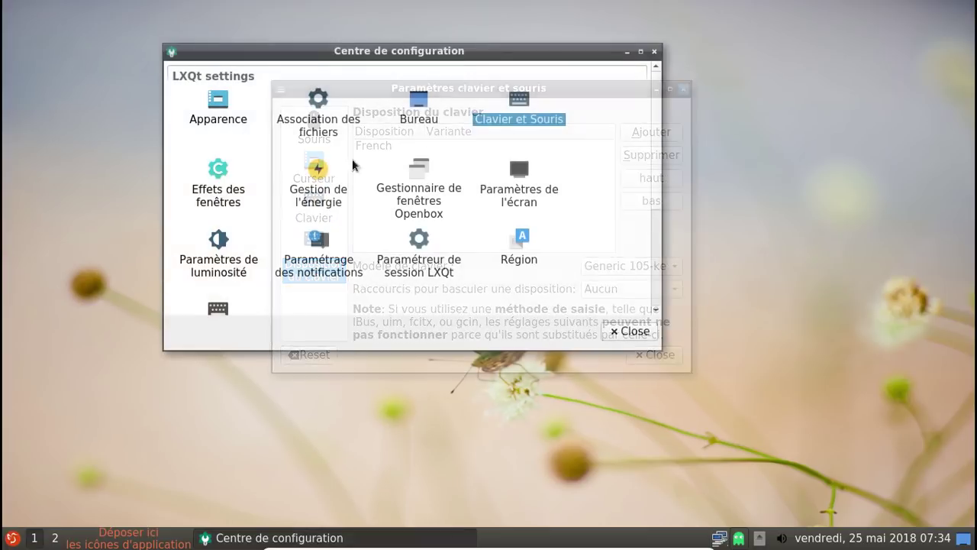
- Review the window effects' about information and the shadow, opacity, fading and other settings, and close the window without changes
{"action": "double_click", "coordinate": [221, 194]}
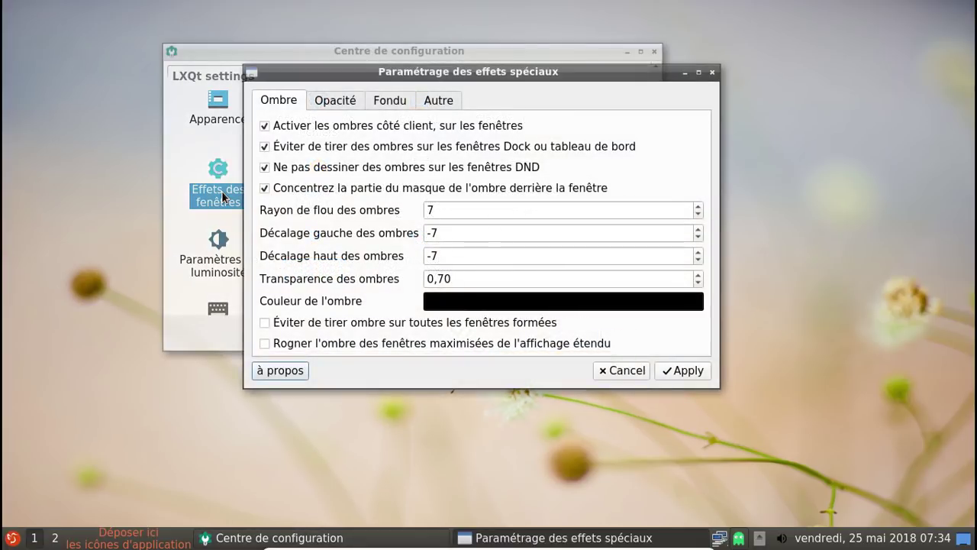
{"action": "left_click", "coordinate": [281, 370]}
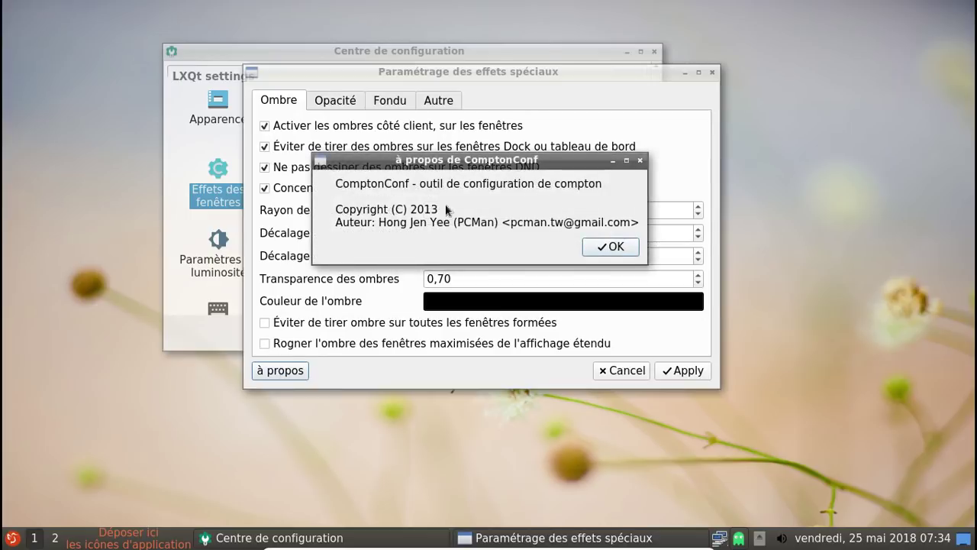
{"action": "left_click", "coordinate": [639, 160]}
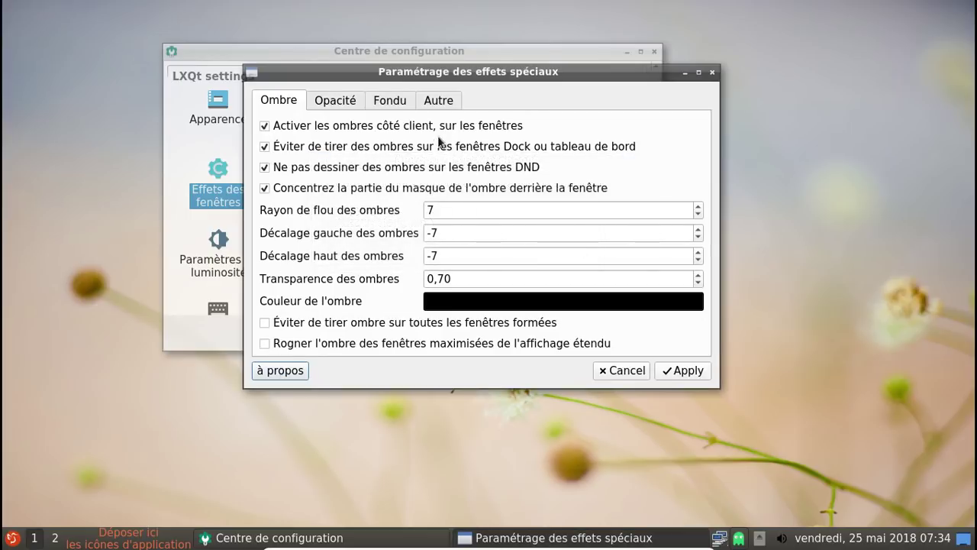
{"action": "left_click", "coordinate": [344, 104]}
{"action": "left_click", "coordinate": [398, 99]}
{"action": "left_click", "coordinate": [428, 100]}
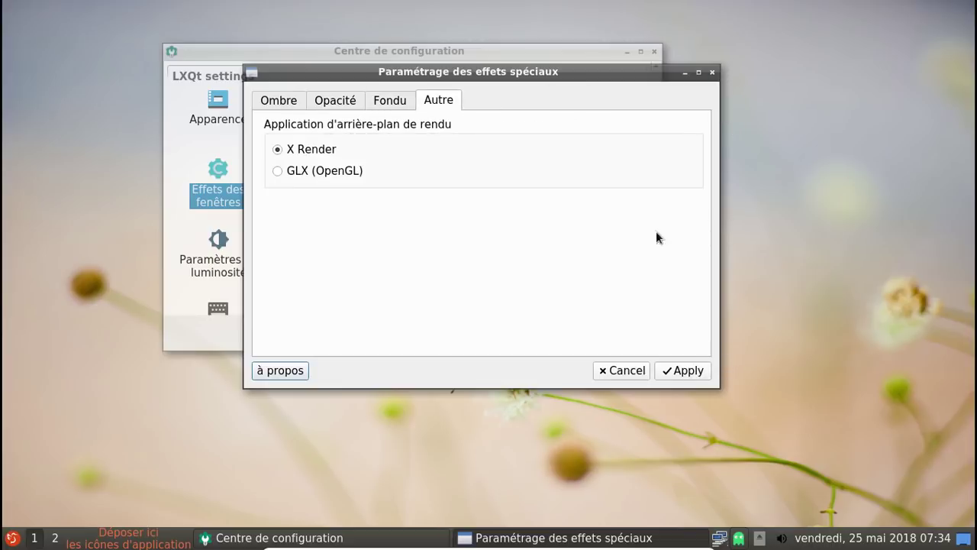
{"action": "left_click", "coordinate": [713, 71]}
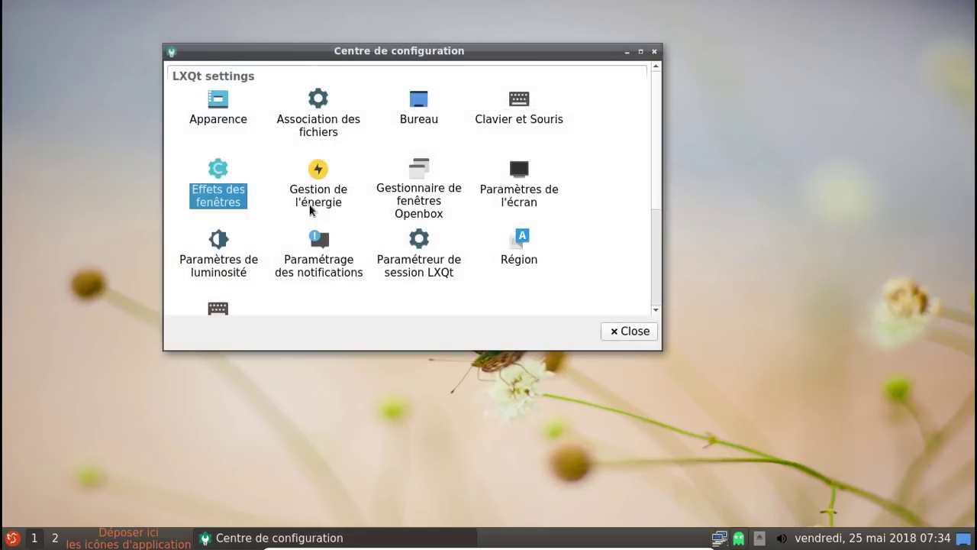
- View the battery page of the power management settings and the theme list of the Openbox window manager, closing each window
{"action": "left_click", "coordinate": [316, 197]}
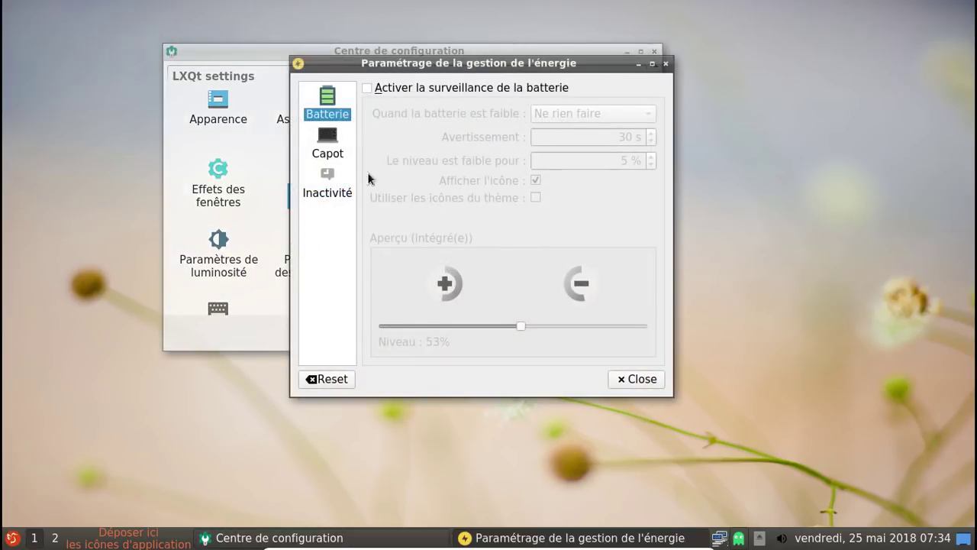
{"action": "left_click", "coordinate": [666, 65]}
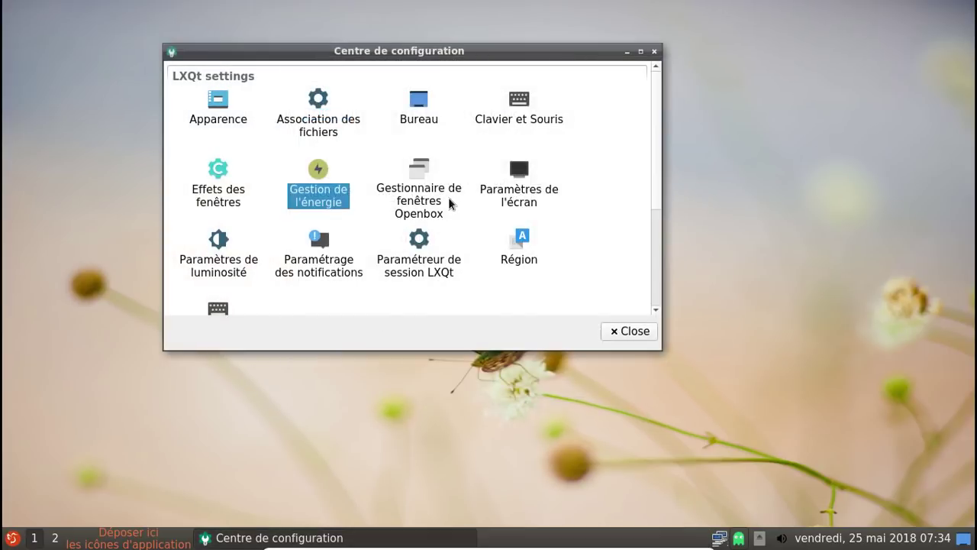
{"action": "left_click", "coordinate": [449, 200]}
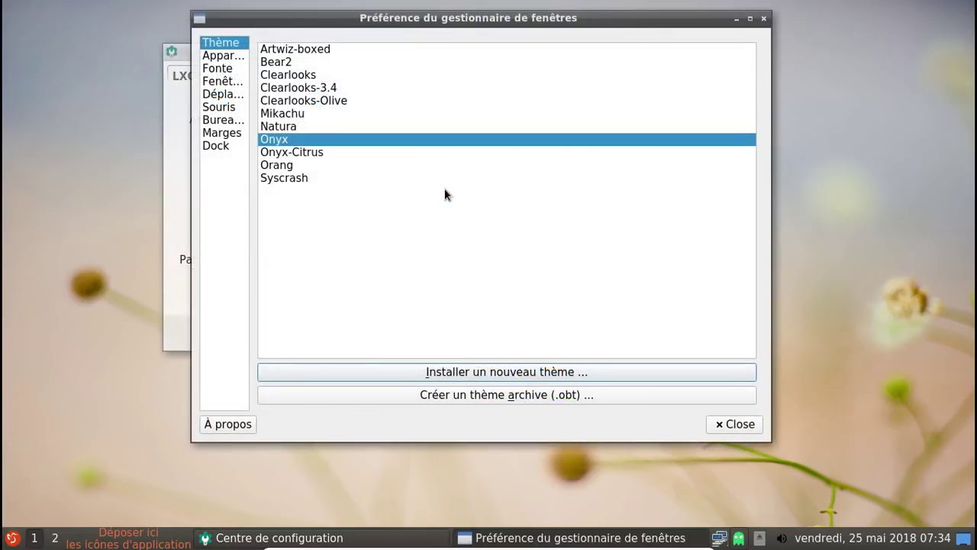
{"action": "left_click", "coordinate": [764, 19]}
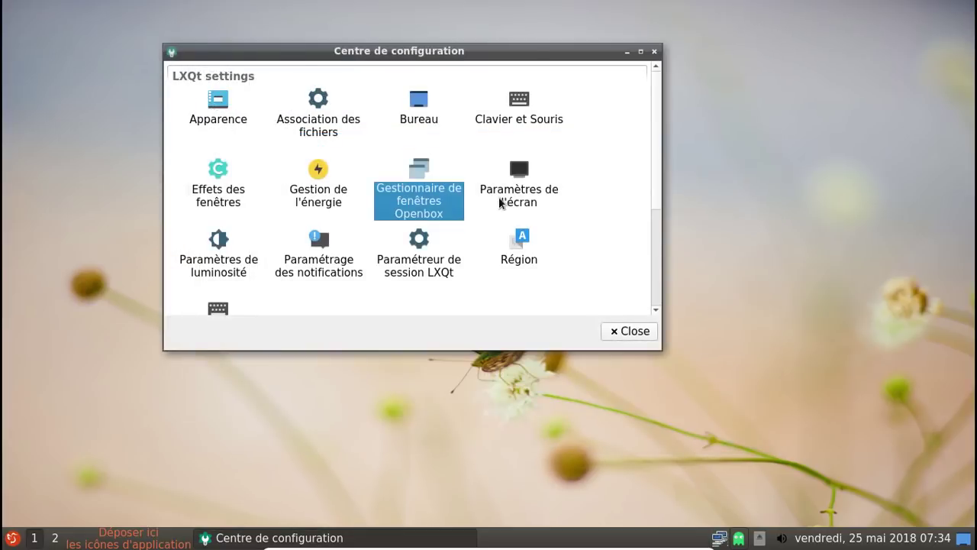
- Review the configuration, advanced and info pages of the display settings for the VGA-1 monitor, and close the window without changes
{"action": "left_click", "coordinate": [511, 200]}
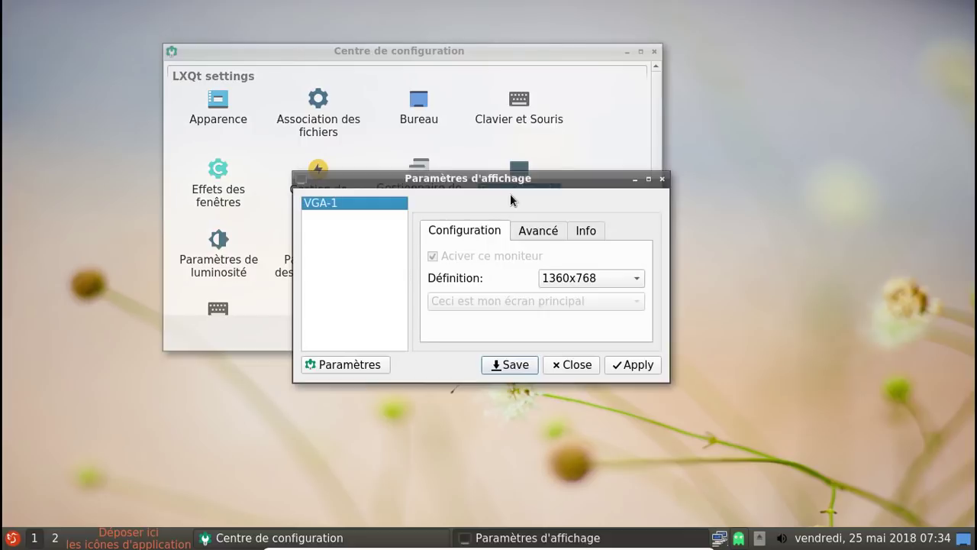
{"action": "left_click", "coordinate": [553, 229]}
{"action": "left_click", "coordinate": [594, 231]}
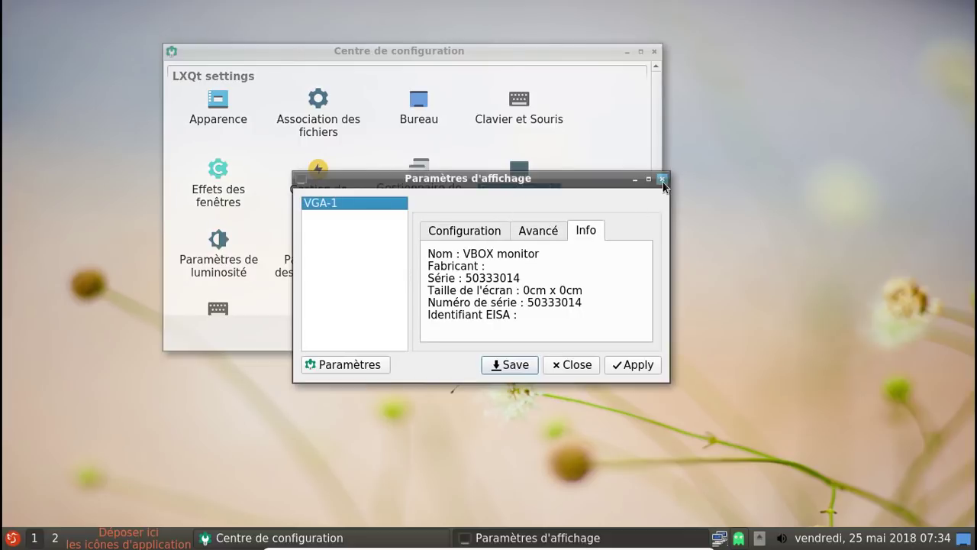
{"action": "left_click", "coordinate": [662, 180]}
- View the brightness settings and the basic and advanced desktop notification settings, closing each window without changes
{"action": "left_click", "coordinate": [229, 267]}
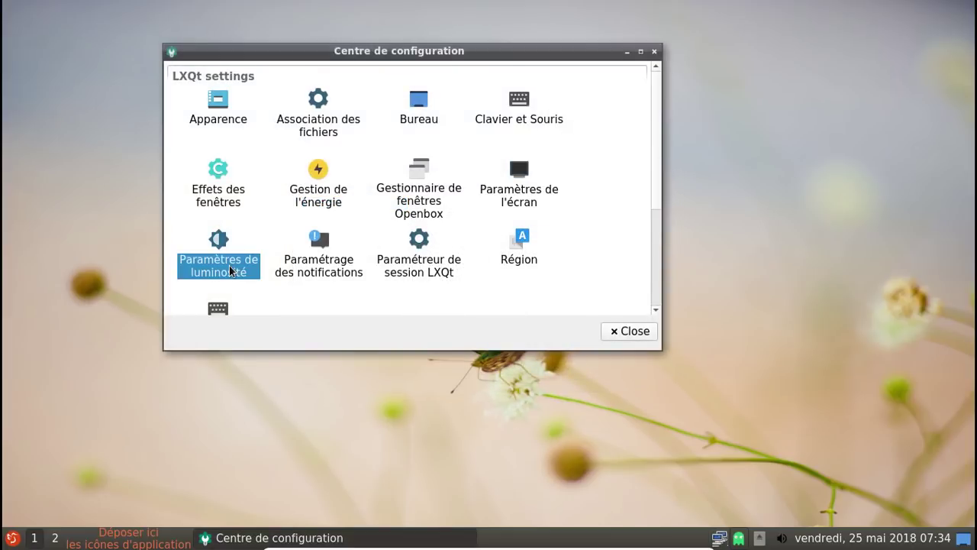
{"action": "double_click", "coordinate": [230, 267]}
{"action": "left_click", "coordinate": [654, 137]}
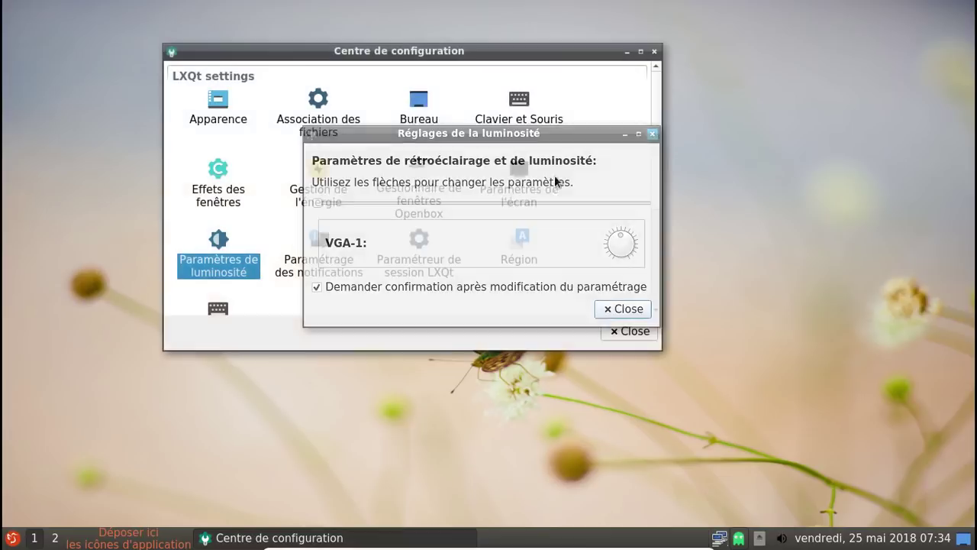
{"action": "double_click", "coordinate": [333, 276]}
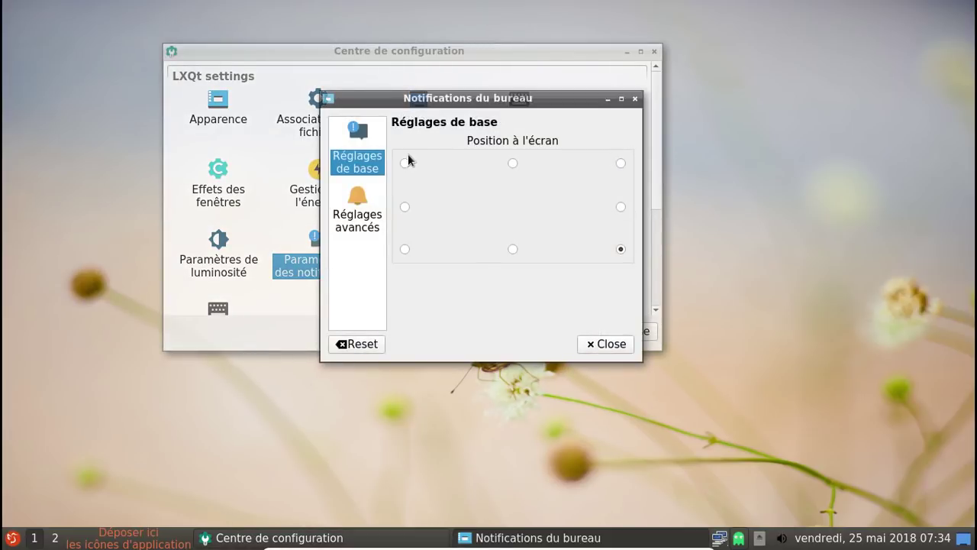
{"action": "left_click", "coordinate": [367, 214]}
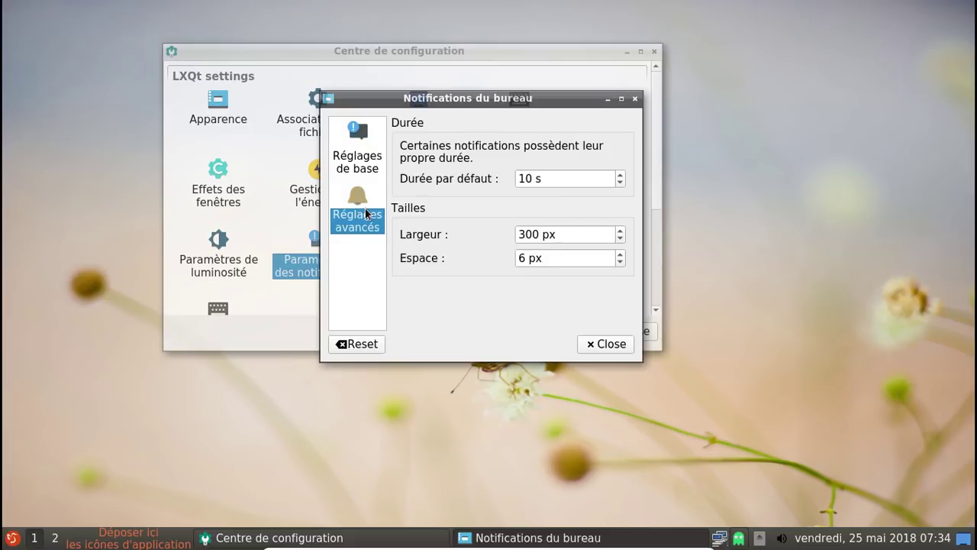
{"action": "left_click", "coordinate": [634, 99]}
- Review the LXQt session's basic settings, default applications, user directories, autostart and environment variables, and close the window without changes
{"action": "left_click", "coordinate": [434, 257]}
{"action": "double_click", "coordinate": [433, 258]}
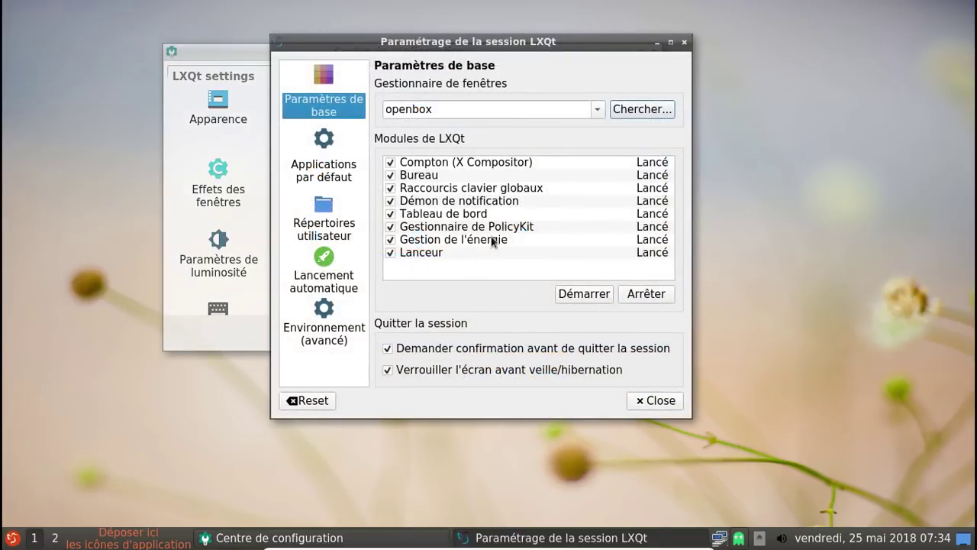
{"action": "left_click", "coordinate": [339, 180]}
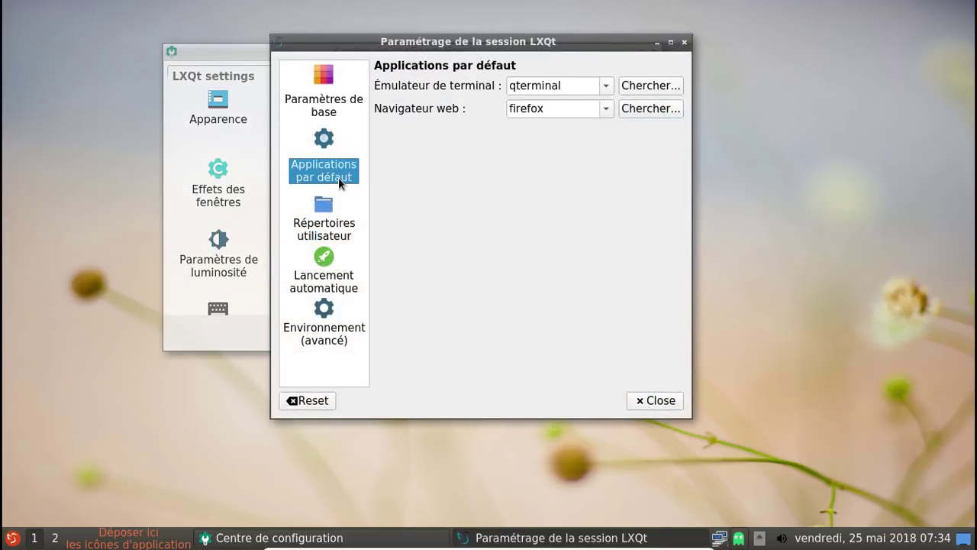
{"action": "left_click", "coordinate": [319, 229]}
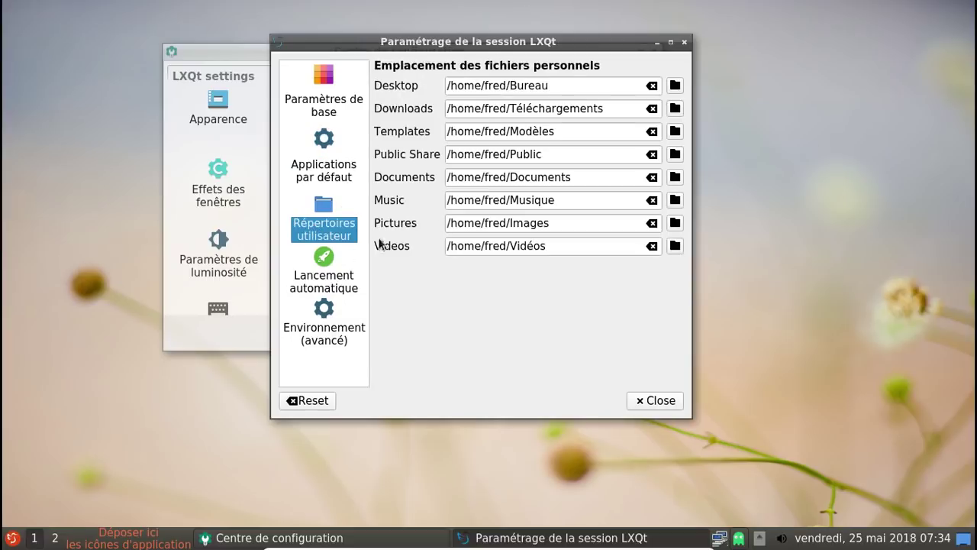
{"action": "left_click", "coordinate": [330, 278]}
{"action": "left_click", "coordinate": [325, 320]}
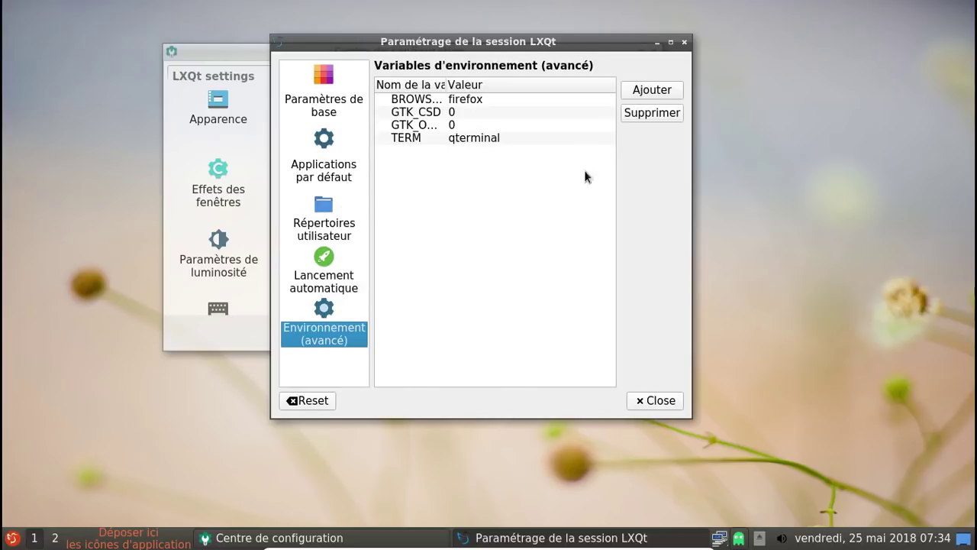
{"action": "left_click", "coordinate": [685, 43]}
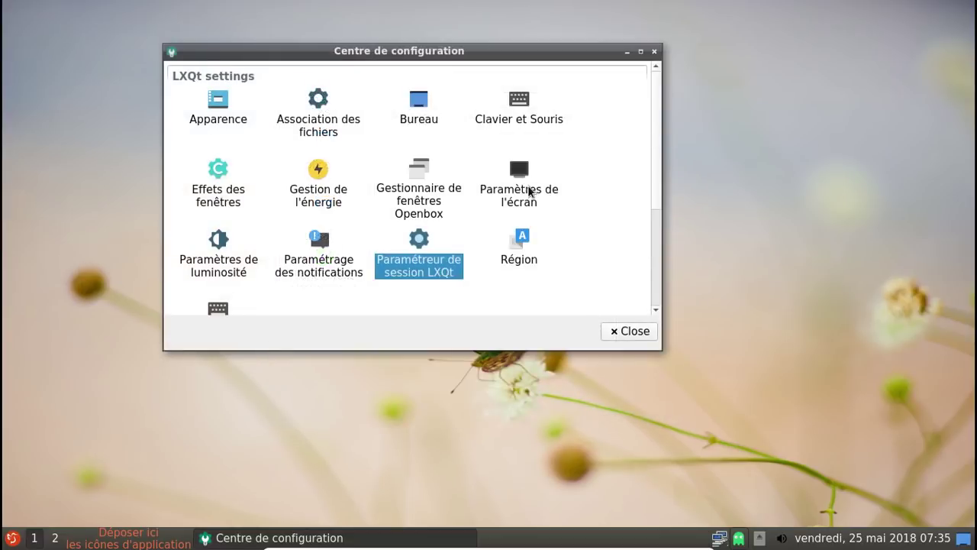
- View the LXQt regional settings and close them without changes
{"action": "scroll", "coordinate": [530, 192], "scroll_direction": "down", "scroll_amount": 3}
{"action": "left_click", "coordinate": [528, 115]}
{"action": "left_click", "coordinate": [529, 116]}
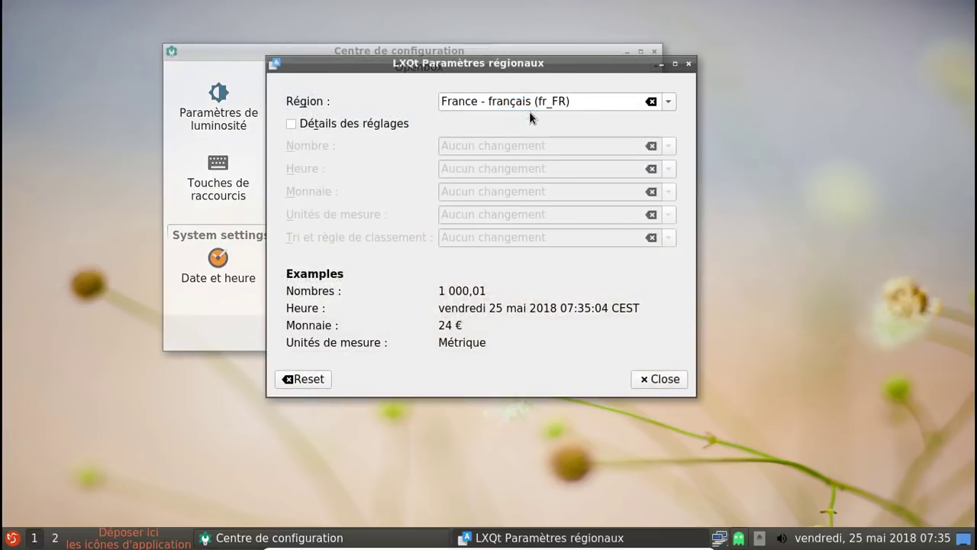
{"action": "left_click", "coordinate": [689, 64]}
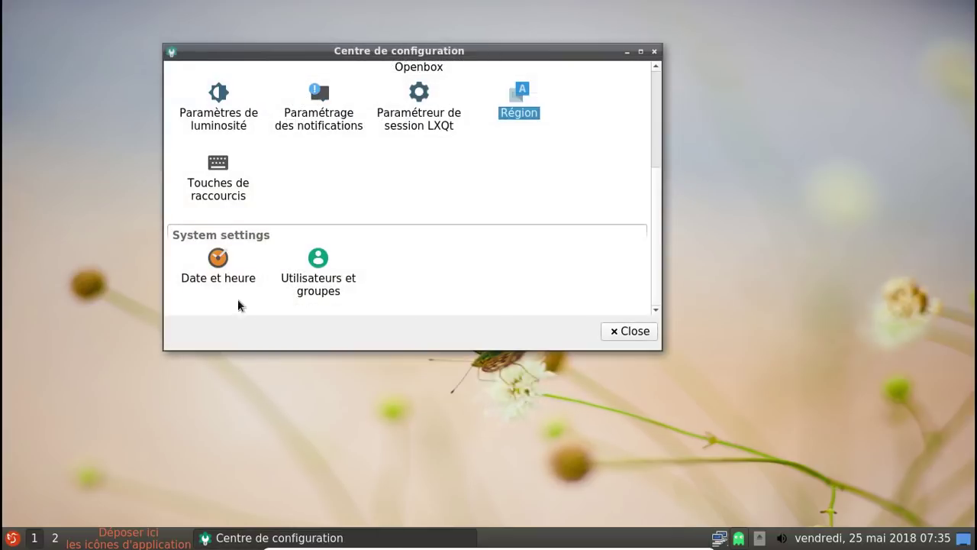
- Review the date and time and time zone settings, and close the window without changes
{"action": "double_click", "coordinate": [219, 278]}
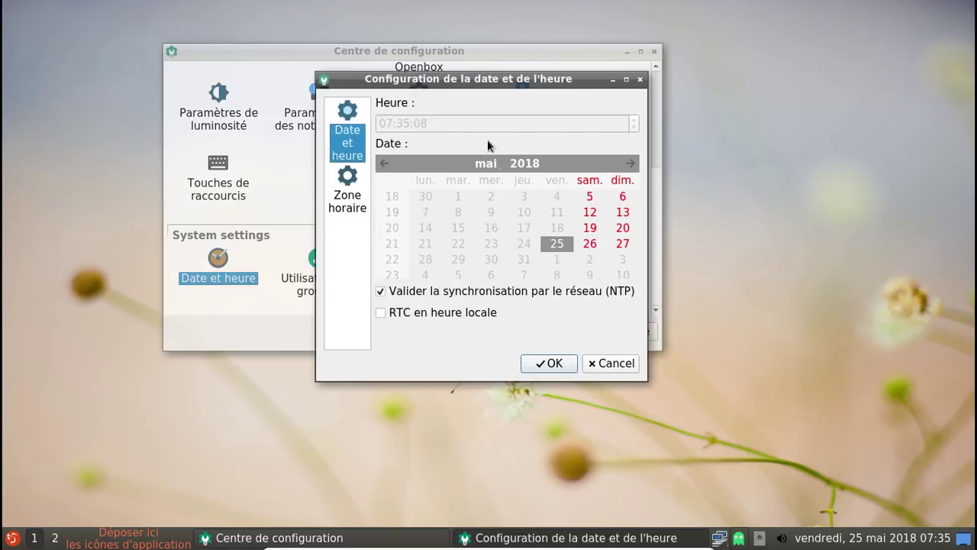
{"action": "left_click", "coordinate": [346, 197]}
{"action": "left_click", "coordinate": [344, 138]}
{"action": "left_click", "coordinate": [640, 80]}
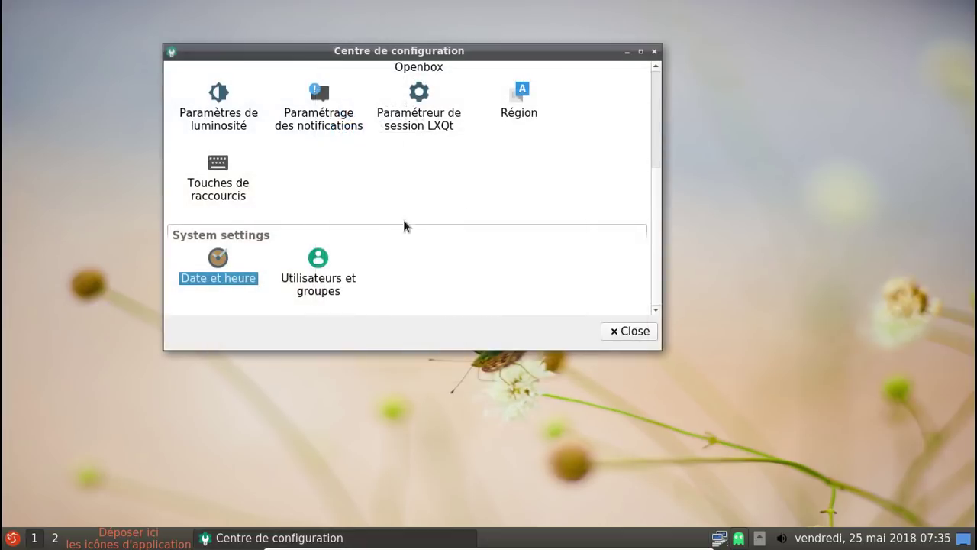
- View the user list in the users and groups settings, and close both that window and the Configuration Center
{"action": "double_click", "coordinate": [317, 275]}
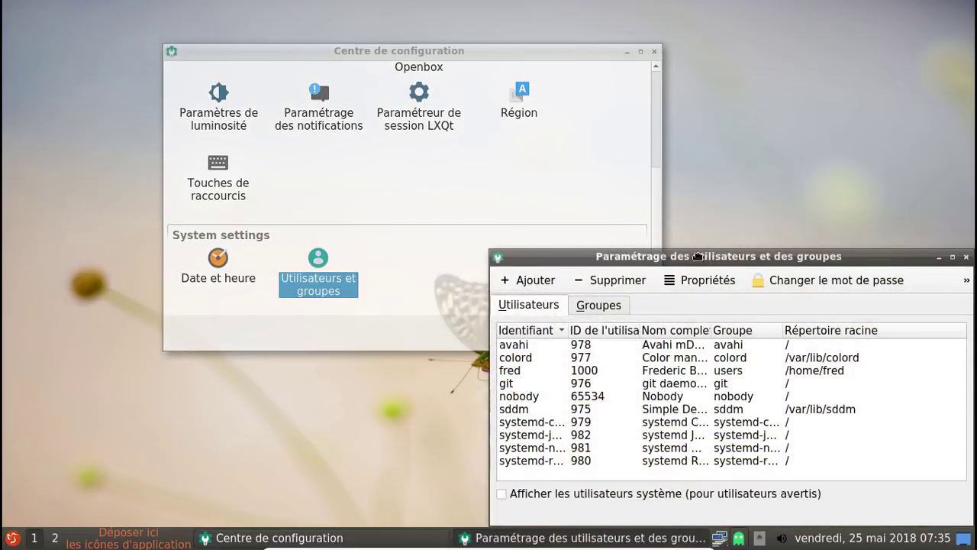
{"action": "left_click_drag", "start_coordinate": [717, 263], "coordinate": [463, 207]}
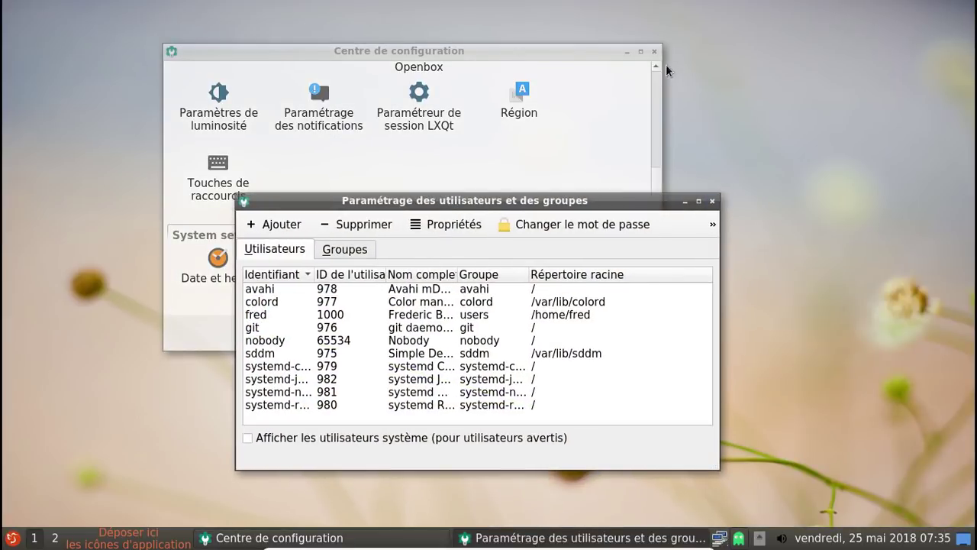
{"action": "left_click", "coordinate": [712, 202]}
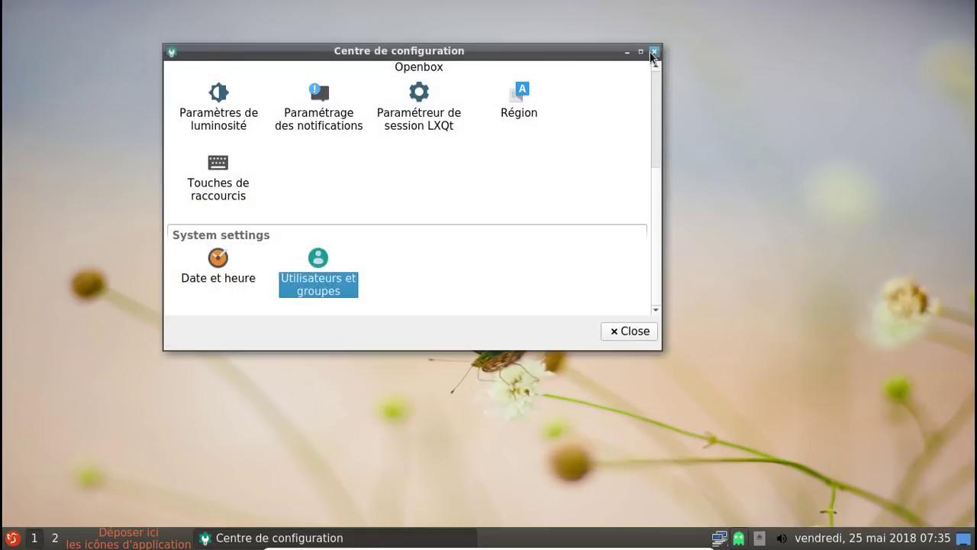
{"action": "left_click", "coordinate": [653, 51]}
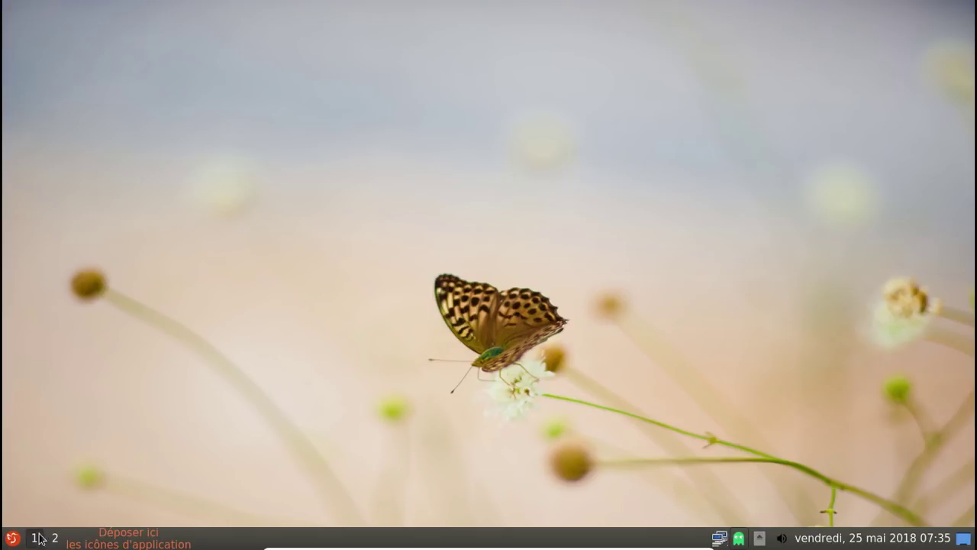
- Launch the PCManFM-Qt file manager and browse the network location
{"action": "left_click", "coordinate": [12, 539]}
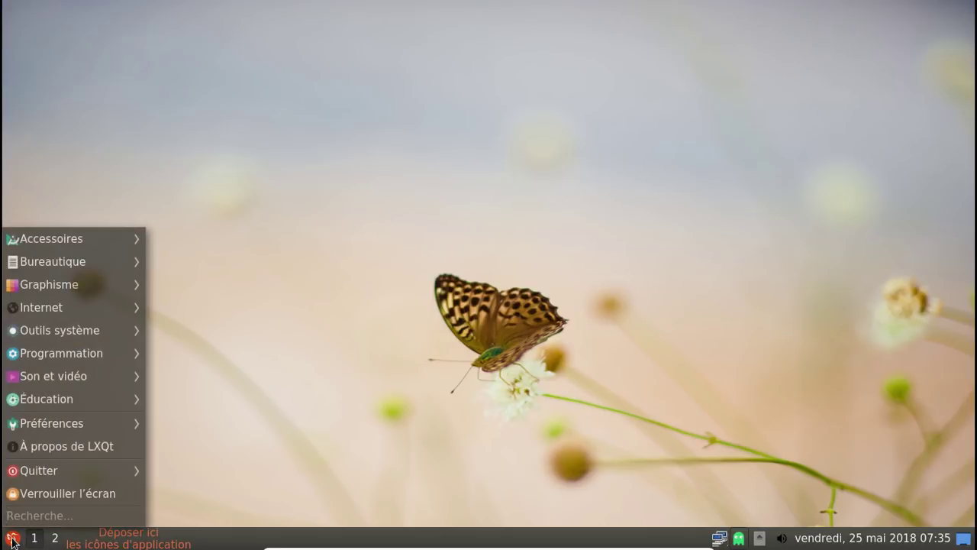
{"action": "mouse_move", "coordinate": [28, 243]}
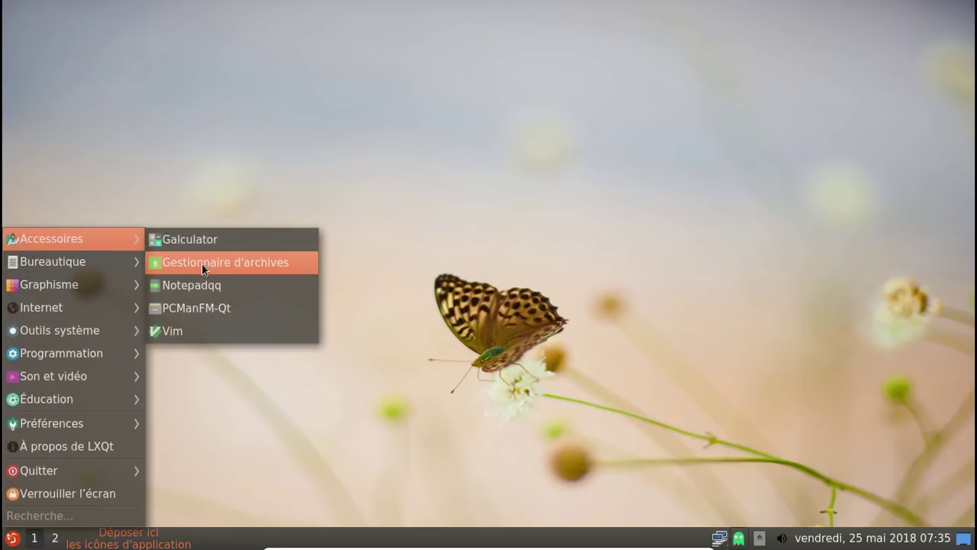
{"action": "left_click", "coordinate": [212, 309]}
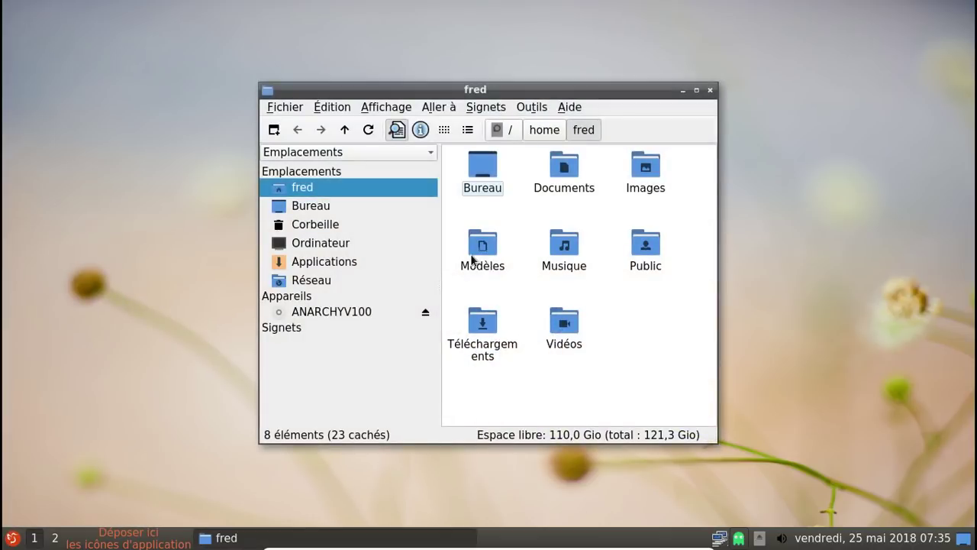
{"action": "left_click", "coordinate": [320, 330]}
{"action": "left_click", "coordinate": [308, 285]}
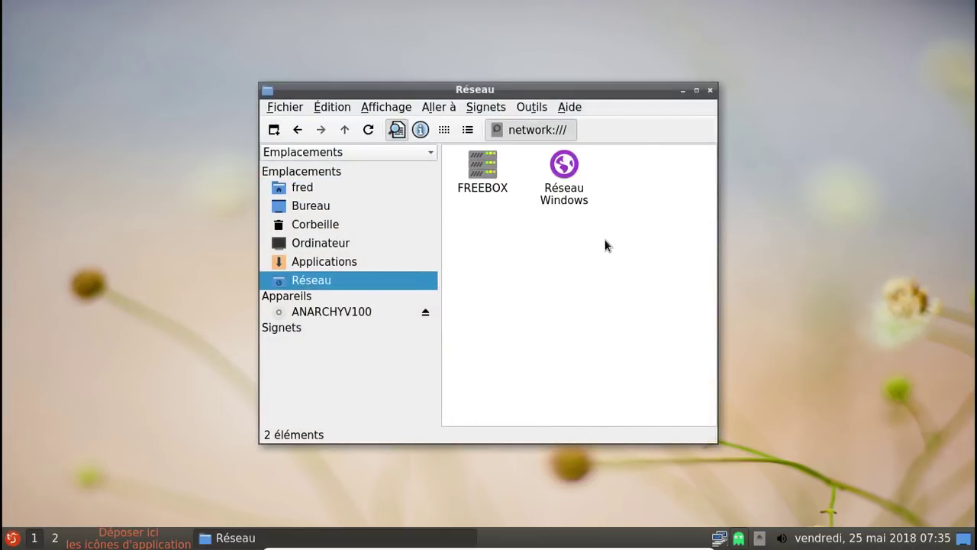
- View the file manager's about information, and close the dialog and the file manager
{"action": "left_click", "coordinate": [569, 108]}
{"action": "left_click", "coordinate": [574, 126]}
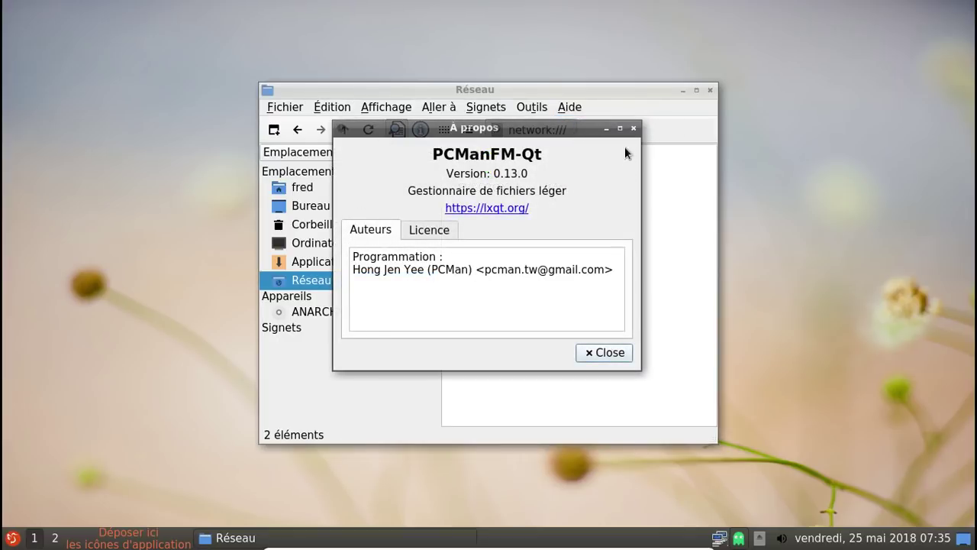
{"action": "left_click", "coordinate": [632, 129]}
{"action": "key", "text": "ctrl+w"}
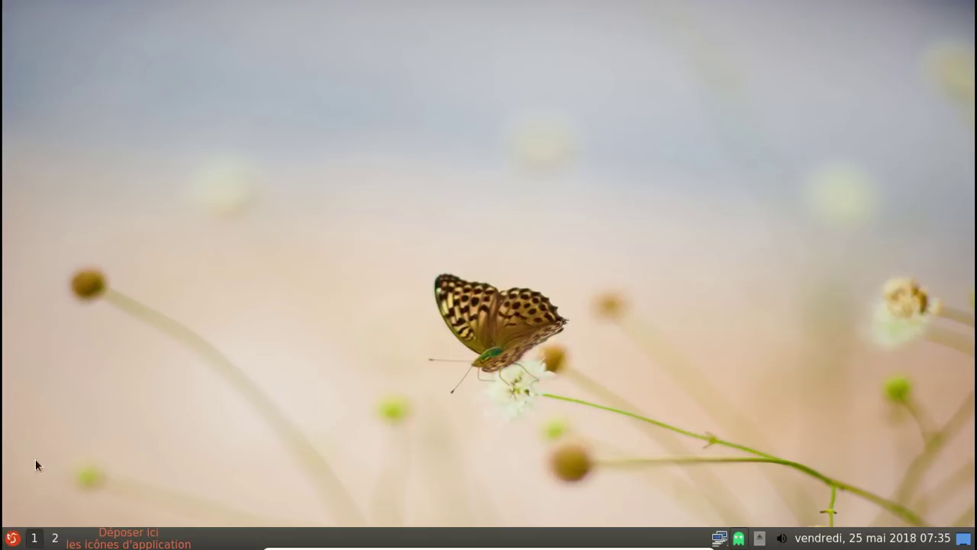
- Review the About LXQt window's general, authors, acknowledgements, translations and technical information pages, and close it
{"action": "left_click", "coordinate": [13, 539]}
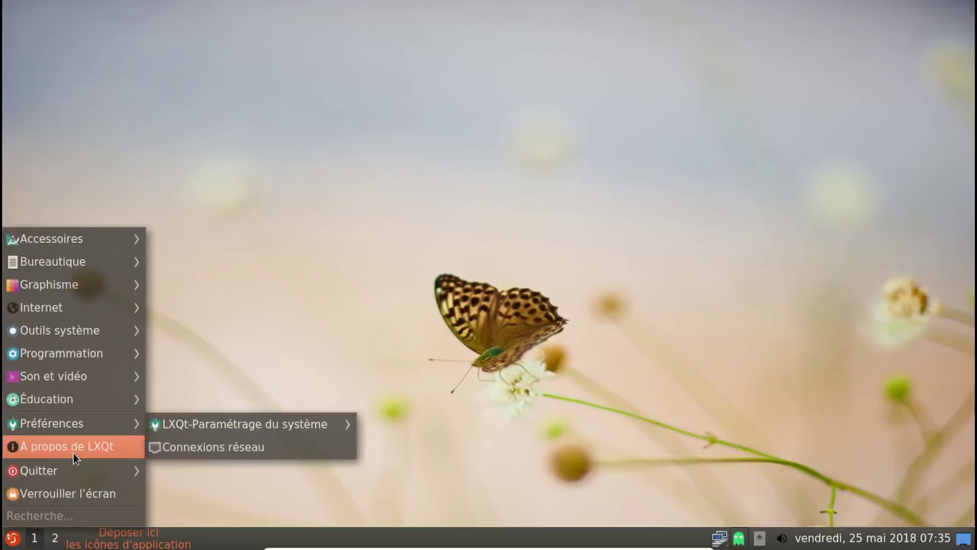
{"action": "left_click", "coordinate": [73, 452]}
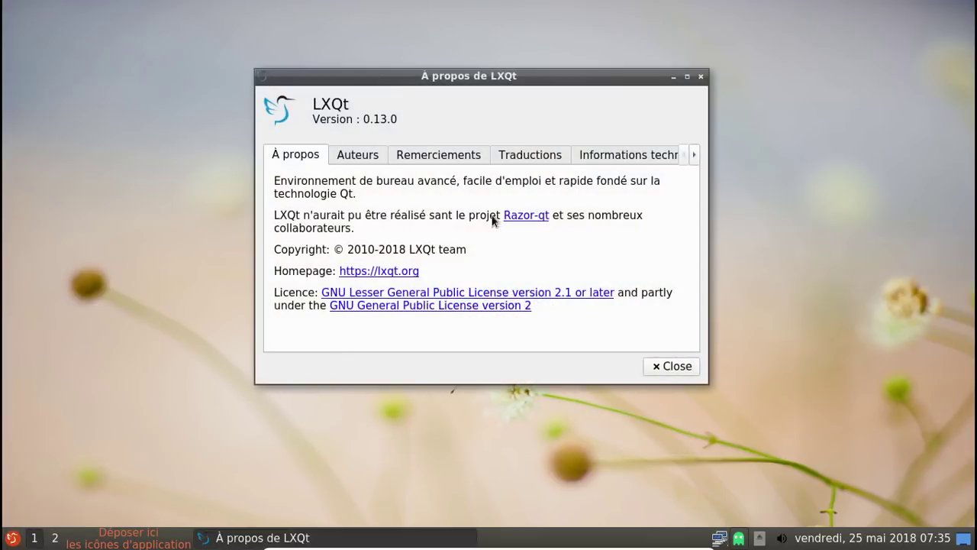
{"action": "left_click", "coordinate": [348, 155]}
{"action": "left_click", "coordinate": [445, 157]}
{"action": "left_click", "coordinate": [523, 157]}
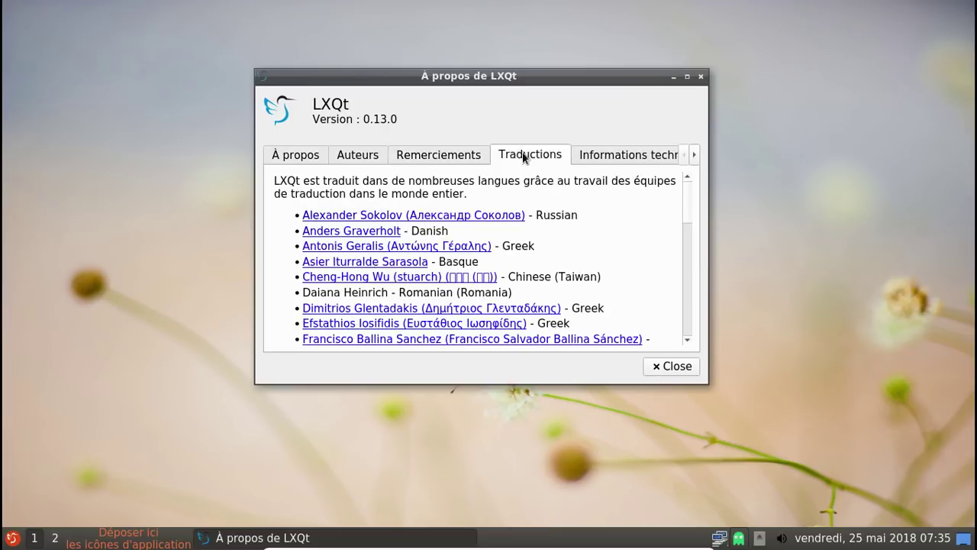
{"action": "left_click", "coordinate": [599, 157]}
{"action": "left_click", "coordinate": [701, 76]}
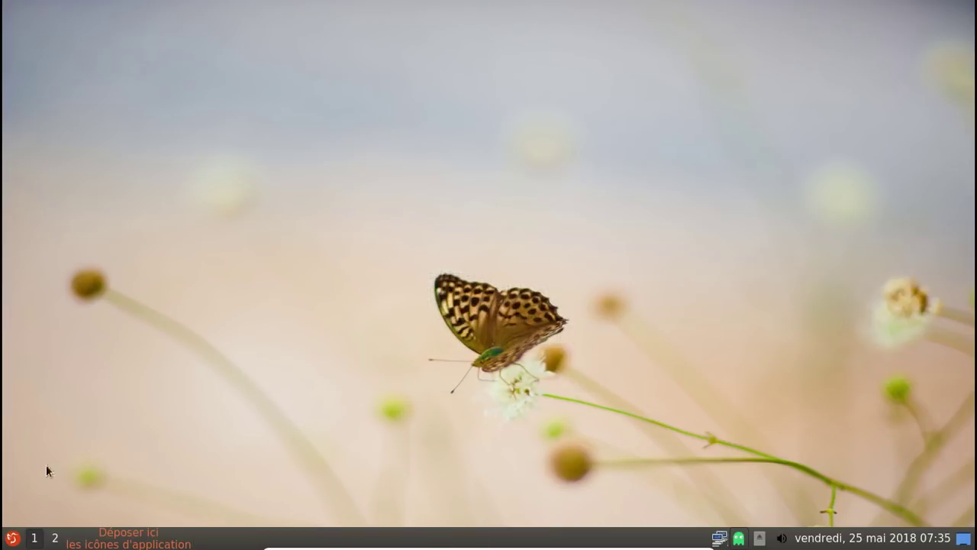
- Launch QTerminal and run uname -a to display the kernel information
{"action": "left_click", "coordinate": [12, 537]}
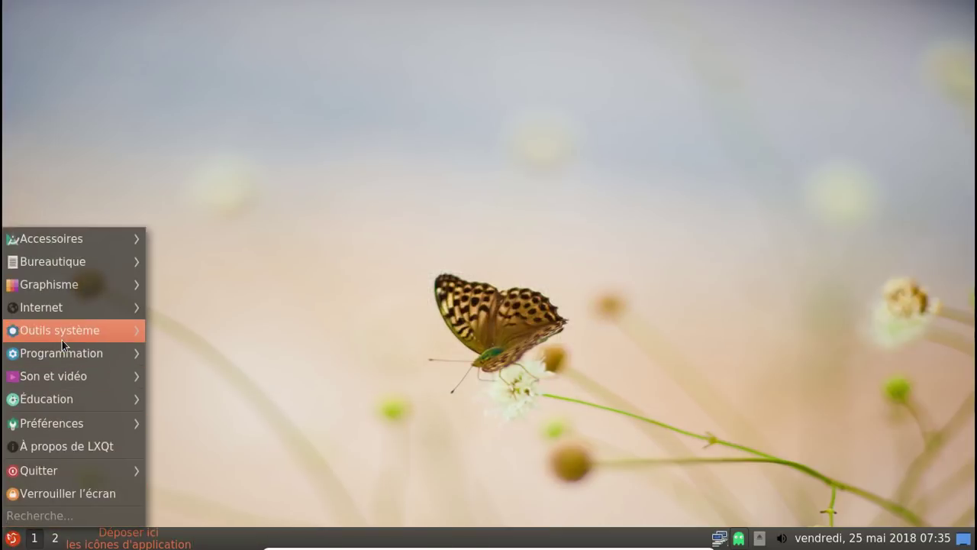
{"action": "mouse_move", "coordinate": [62, 339]}
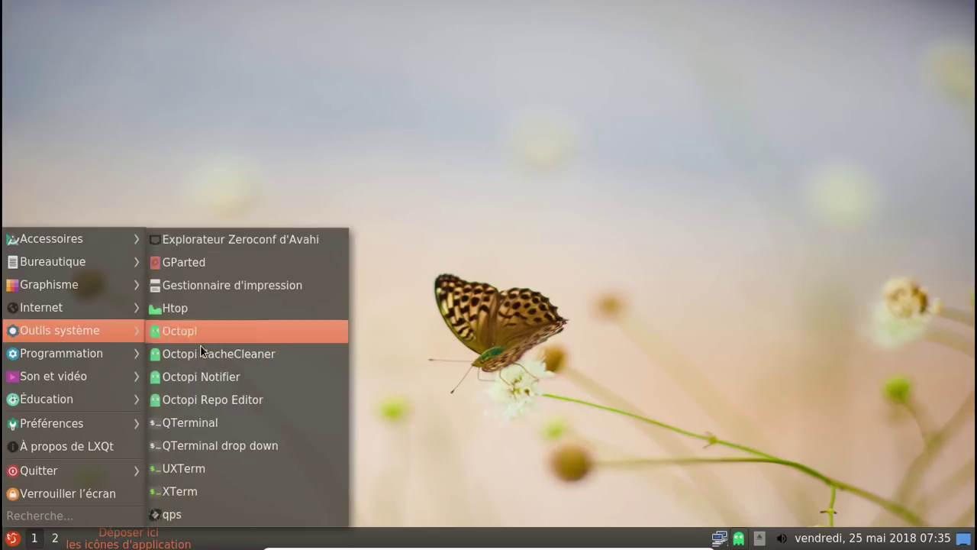
{"action": "left_click", "coordinate": [190, 421]}
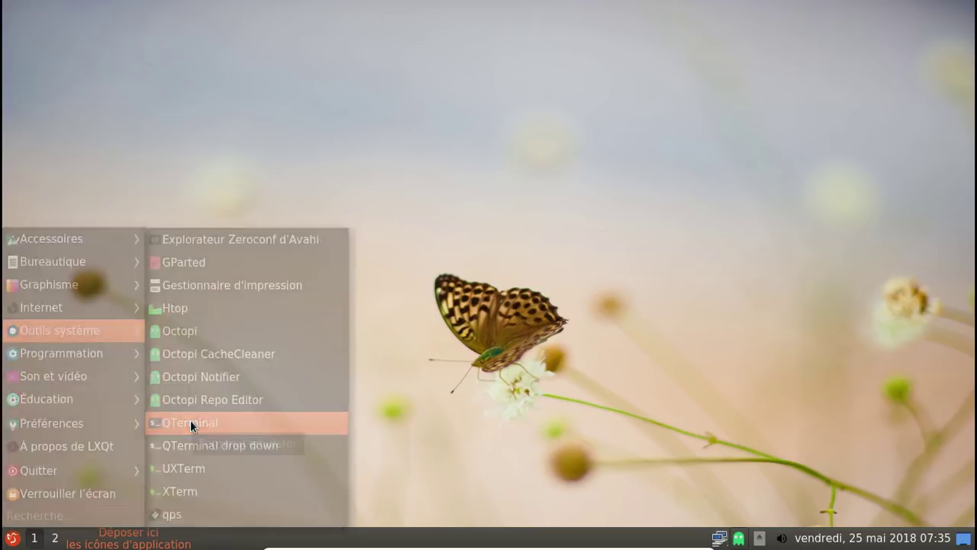
{"action": "type", "text": "uname -a"}
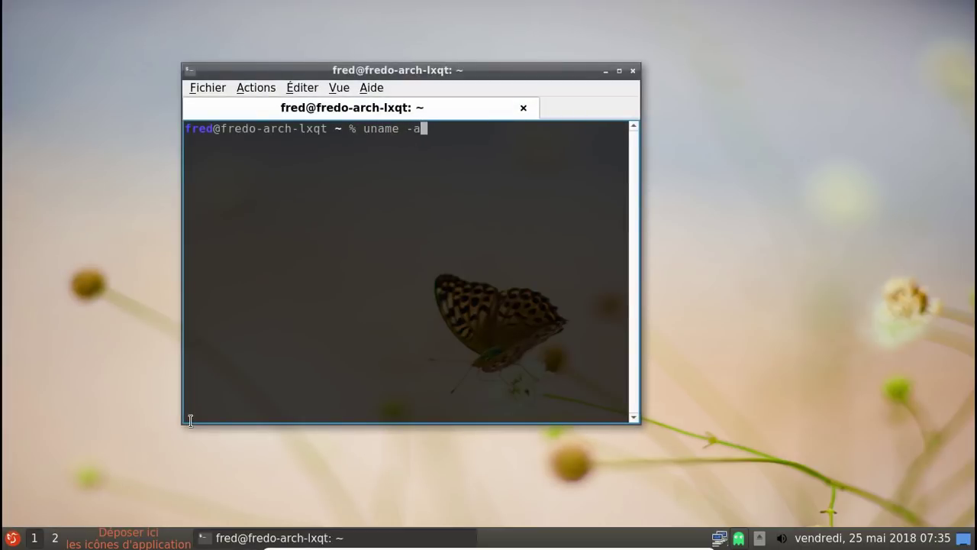
{"action": "key", "text": "Return"}
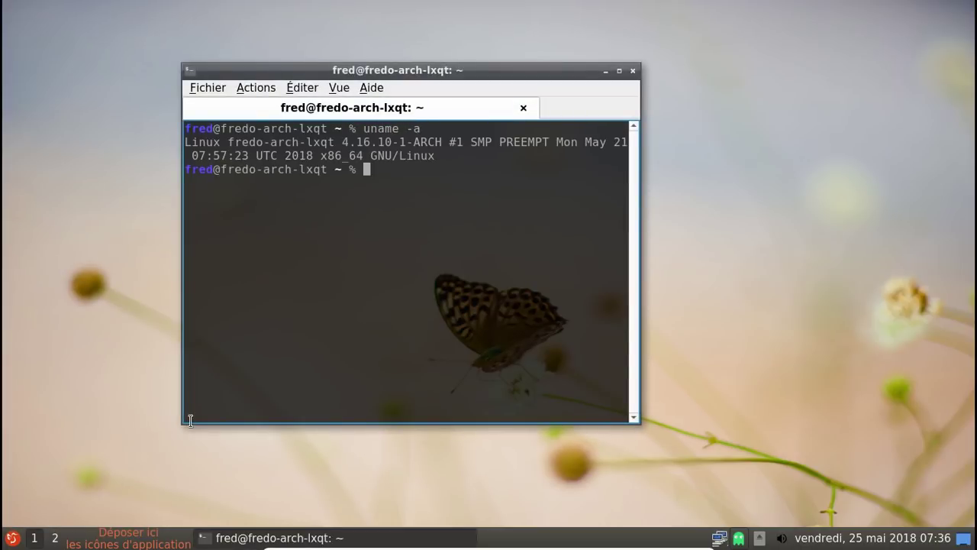
- Start installing the neofetch package in the terminal with the command trizen -S neofetch
{"action": "type", "text": "trizen "}
{"action": "type", "text": "-S "}
{"action": "type", "text": "neofetc"}
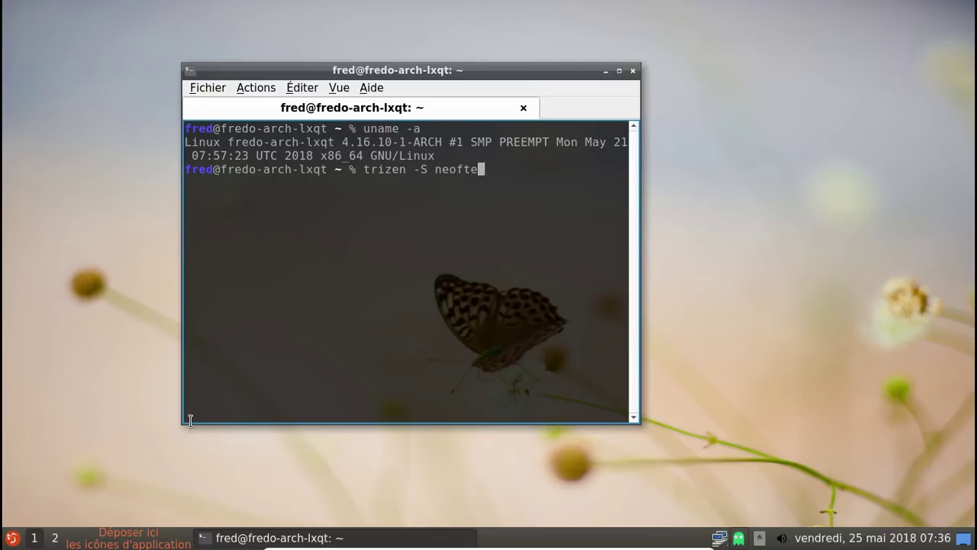
{"action": "type", "text": "h"}
{"action": "key", "text": "Return"}
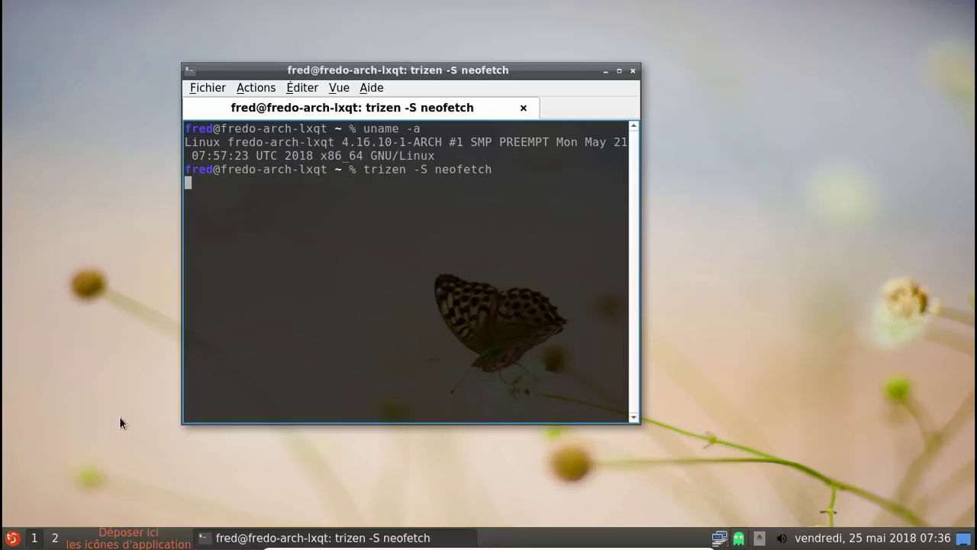
- Launch the PCManFM-Qt file manager and move its window over the terminal
{"action": "left_click", "coordinate": [13, 537]}
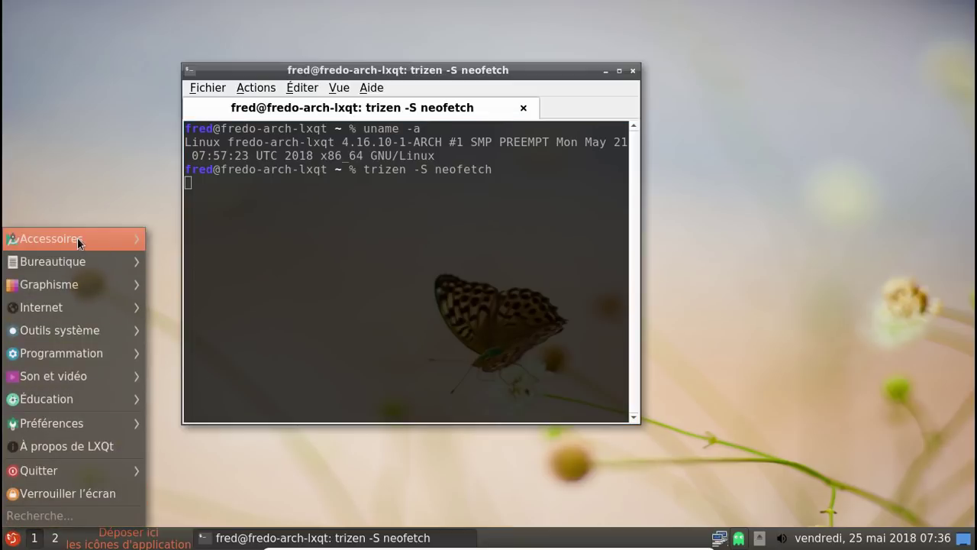
{"action": "mouse_move", "coordinate": [77, 238]}
{"action": "left_click", "coordinate": [180, 311]}
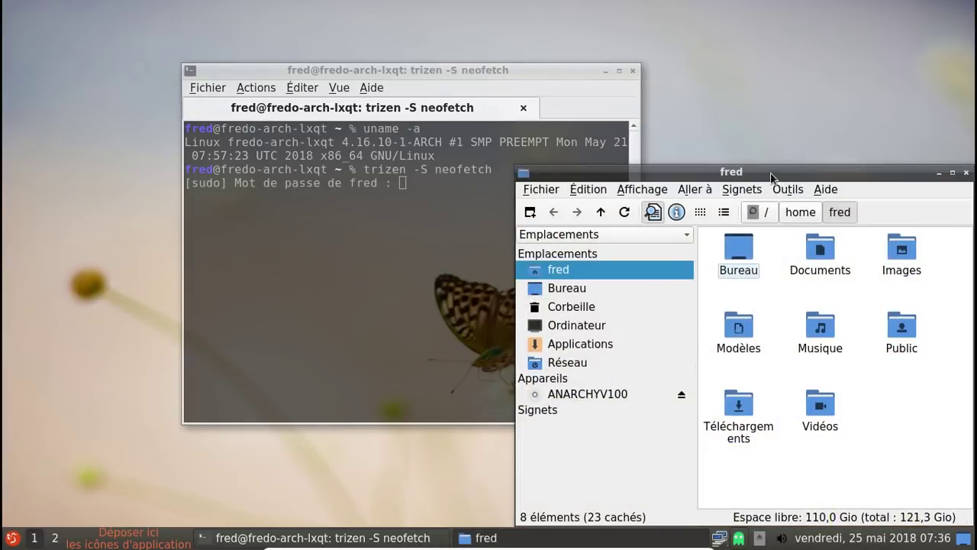
{"action": "left_click_drag", "start_coordinate": [778, 172], "coordinate": [481, 162]}
- Return to the terminal, submit the sudo password and accept the neofetch installation
{"action": "left_click", "coordinate": [470, 72]}
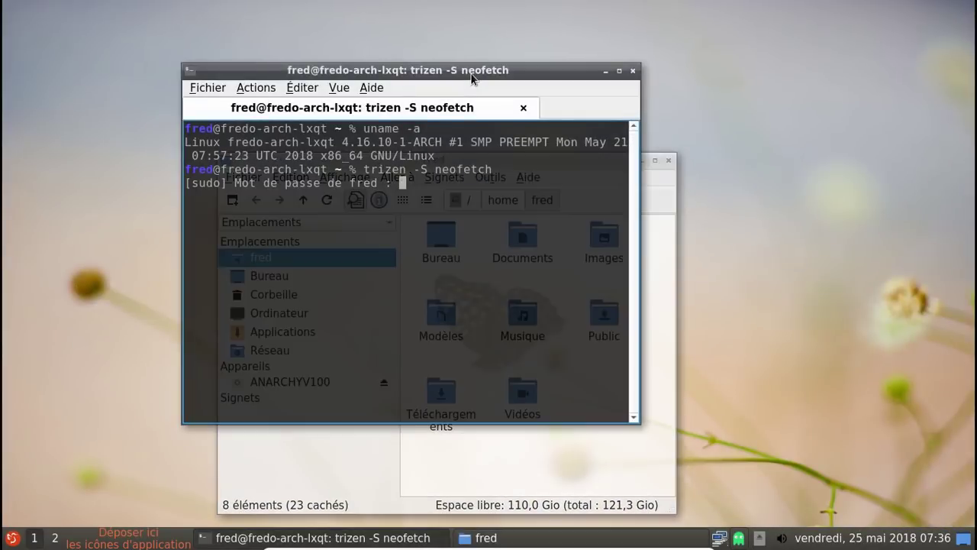
{"action": "key", "text": "Return"}
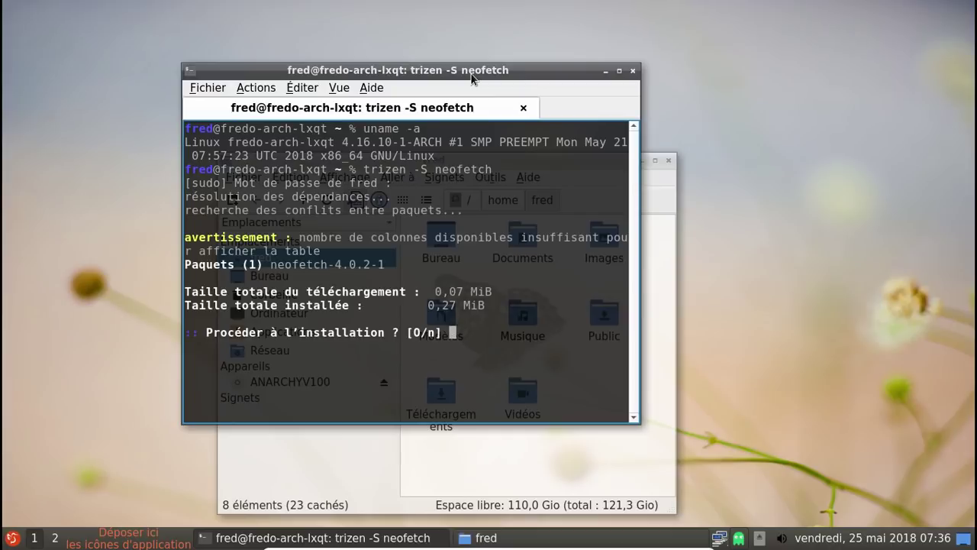
{"action": "key", "text": "Return"}
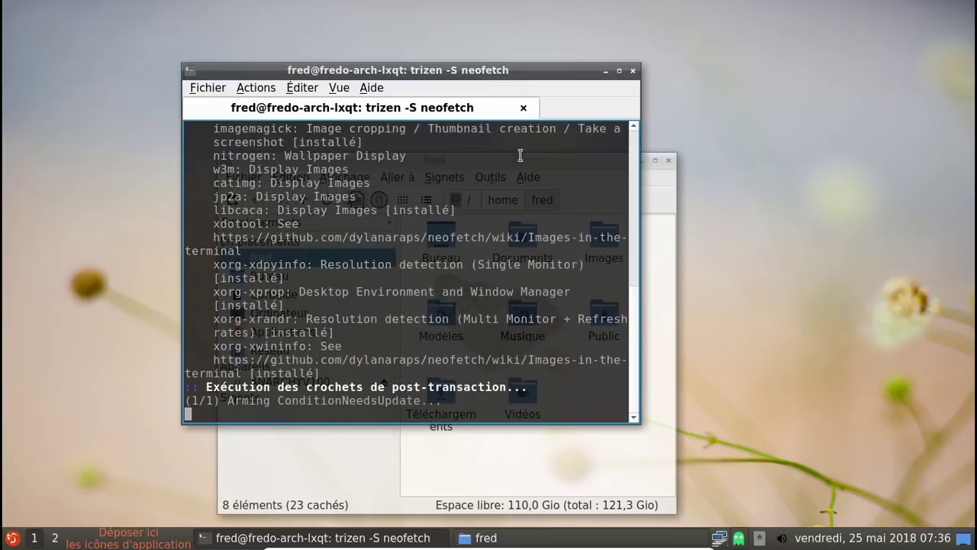
- Open the Téléchargements folder in the file manager, view the lxqt folder's properties and close the dialog
{"action": "left_click", "coordinate": [504, 467]}
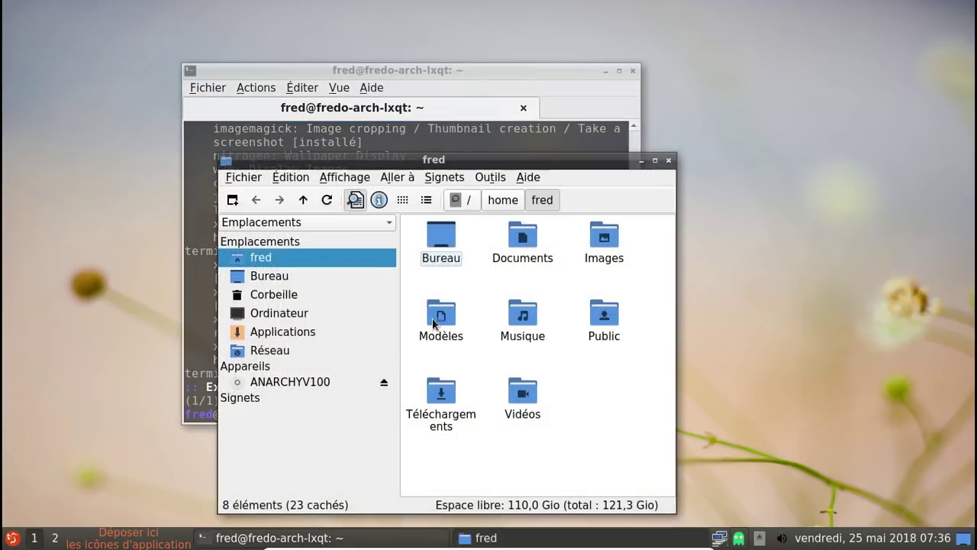
{"action": "double_click", "coordinate": [449, 388]}
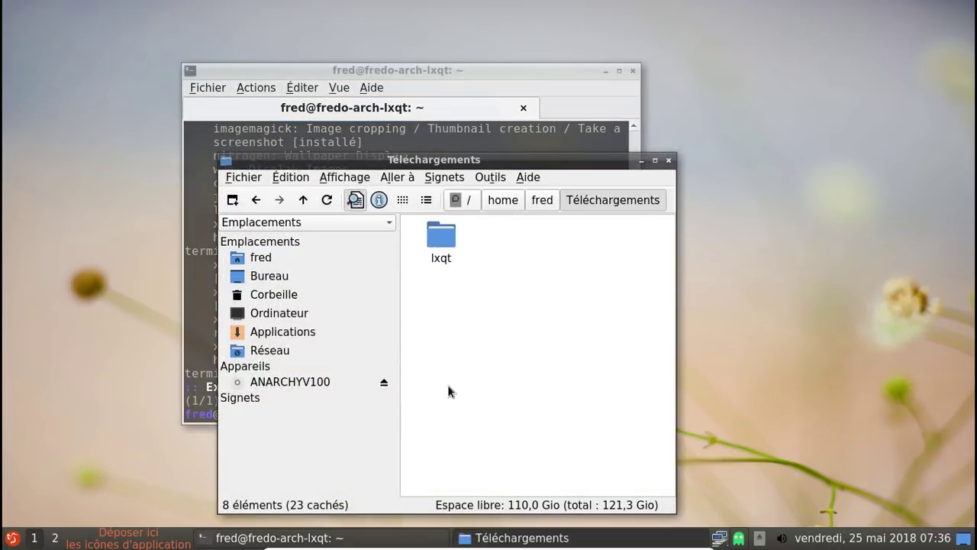
{"action": "right_click", "coordinate": [439, 241]}
{"action": "left_click", "coordinate": [510, 480]}
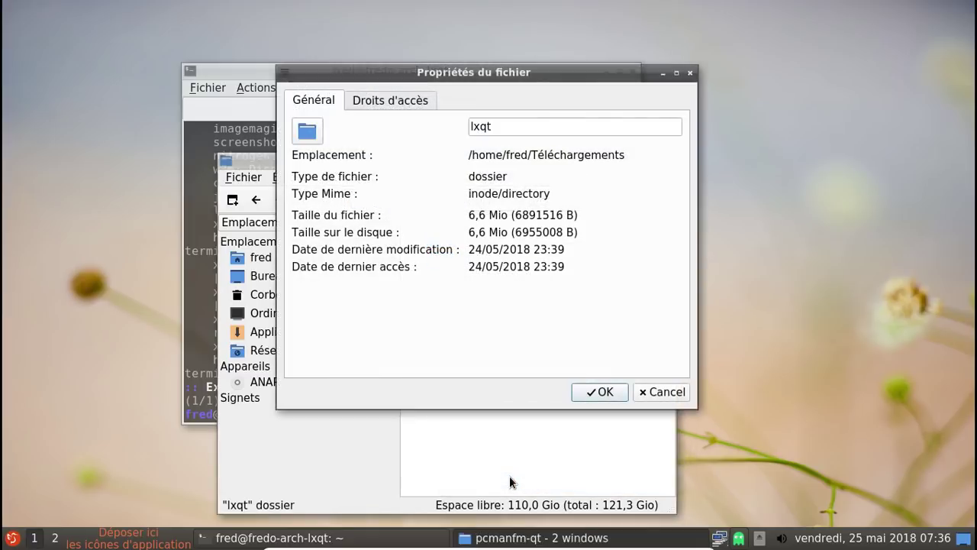
{"action": "left_click", "coordinate": [600, 394]}
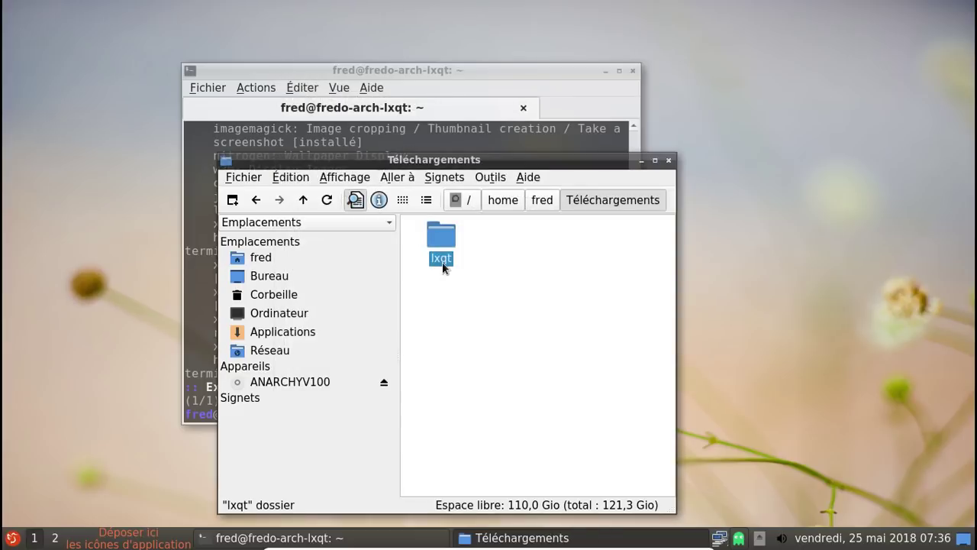
- Browse the lxqt folder in a maximized window, inspect the compton-conf package archive's contents, and close both windows
{"action": "double_click", "coordinate": [442, 262]}
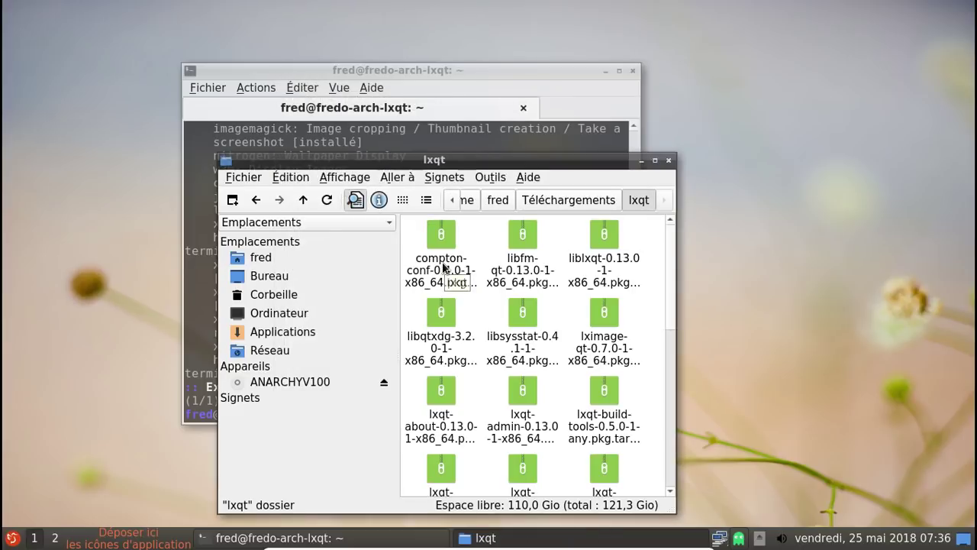
{"action": "left_click", "coordinate": [655, 161]}
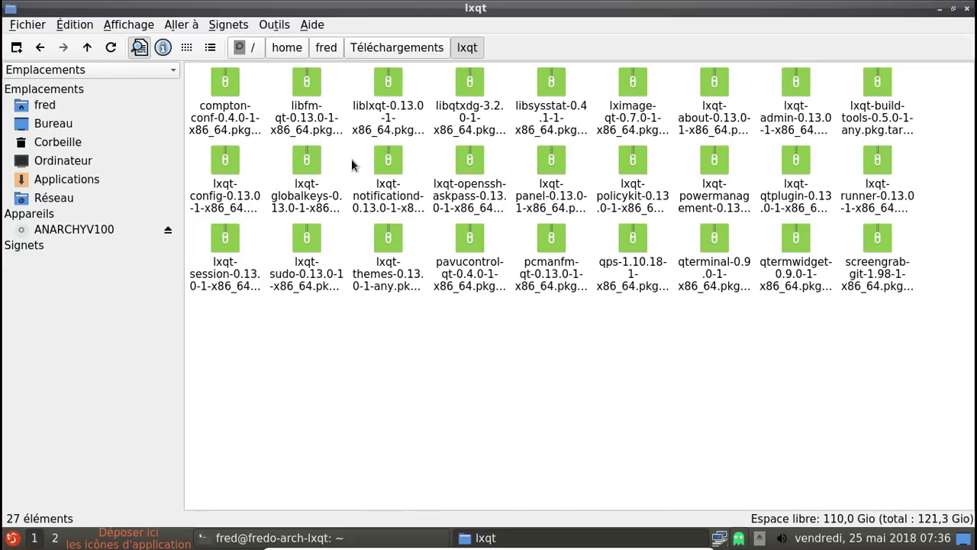
{"action": "double_click", "coordinate": [226, 114]}
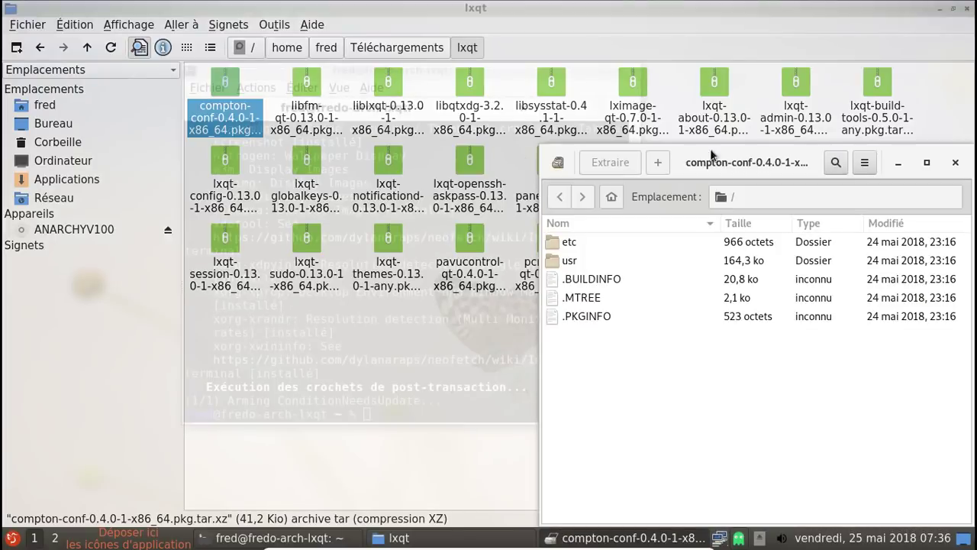
{"action": "left_click_drag", "start_coordinate": [729, 160], "coordinate": [429, 121]}
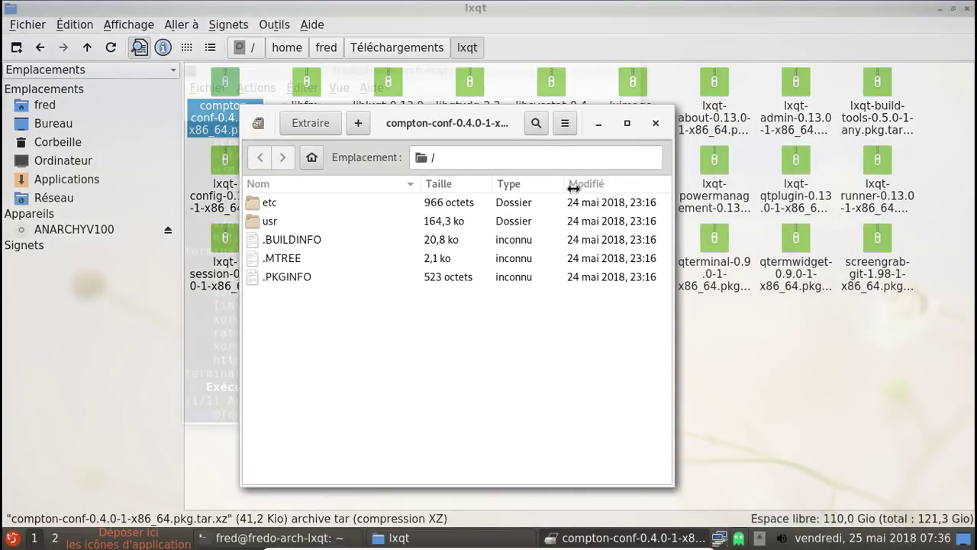
{"action": "left_click", "coordinate": [655, 125]}
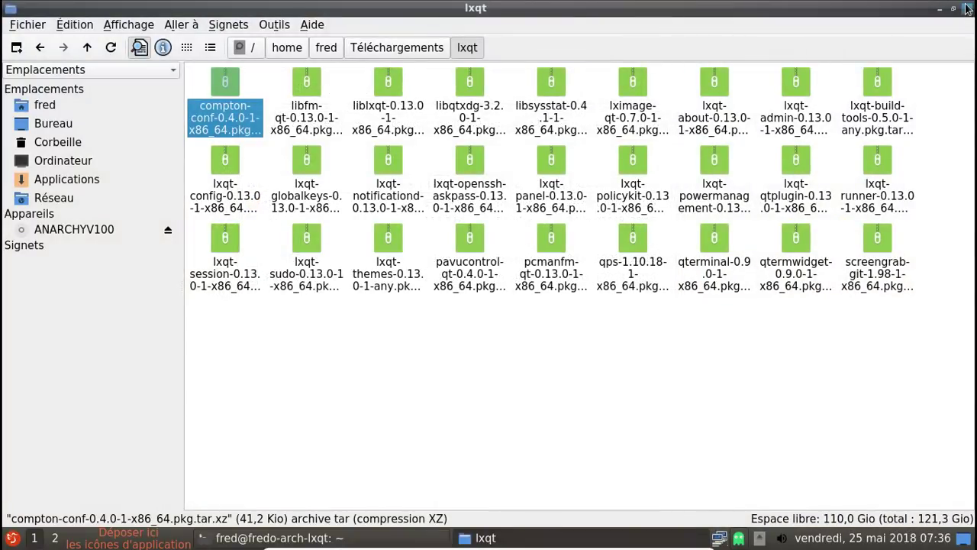
{"action": "left_click", "coordinate": [967, 8]}
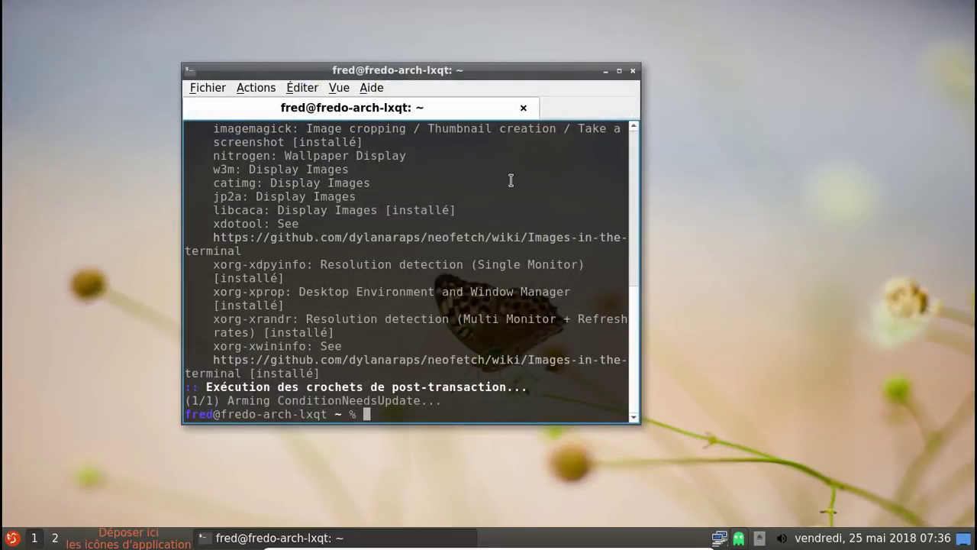
- Clear the terminal and run neofetch to display the system information
{"action": "key", "text": "ctrl+l"}
{"action": "type", "text": "screen"}
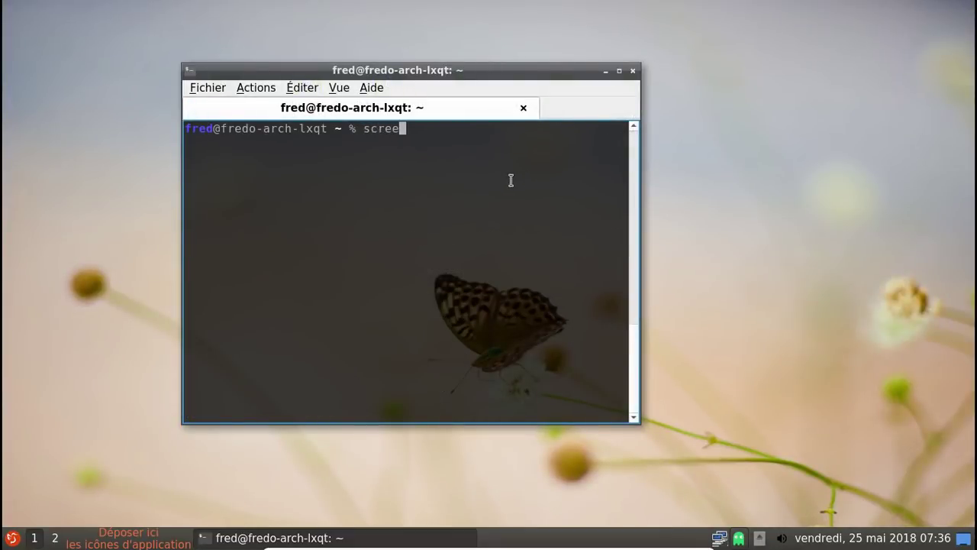
{"action": "key", "text": "BackSpace"}
{"action": "key", "text": "BackSpace"}
{"action": "key", "text": "BackSpace"}
{"action": "key", "text": "BackSpace"}
{"action": "key", "text": "BackSpace"}
{"action": "key", "text": "BackSpace"}
{"action": "type", "text": "net"}
{"action": "key", "text": "BackSpace"}
{"action": "type", "text": "ofetch"}
{"action": "key", "text": "Return"}
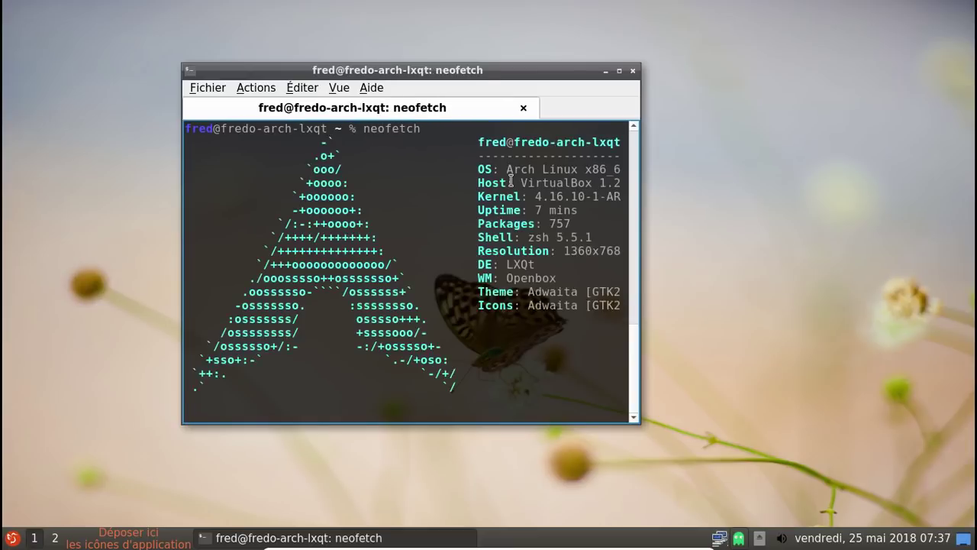
- Maximize the terminal, rerun neofetch on a cleared screen, and quit QTerminal
{"action": "left_click", "coordinate": [620, 71]}
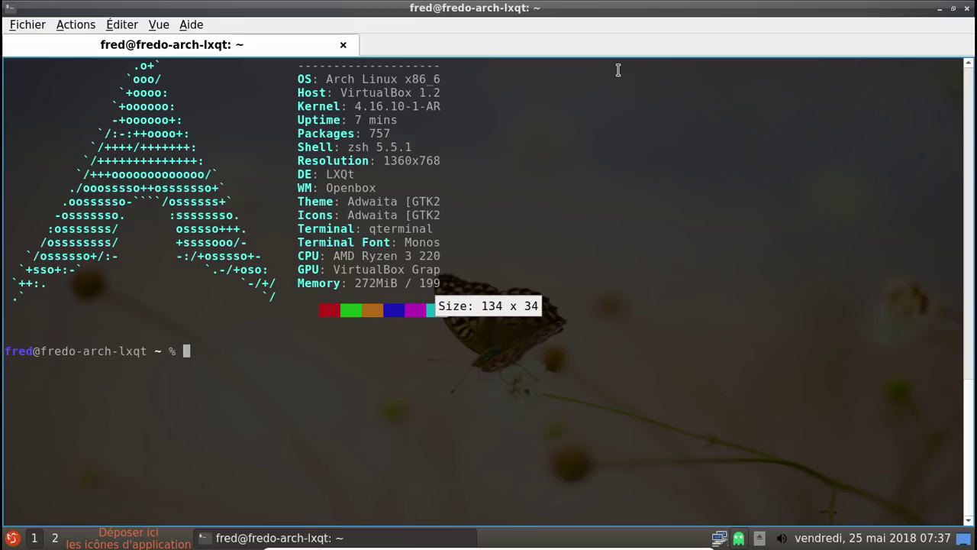
{"action": "key", "text": "ctrl+l"}
{"action": "type", "text": "neofetch"}
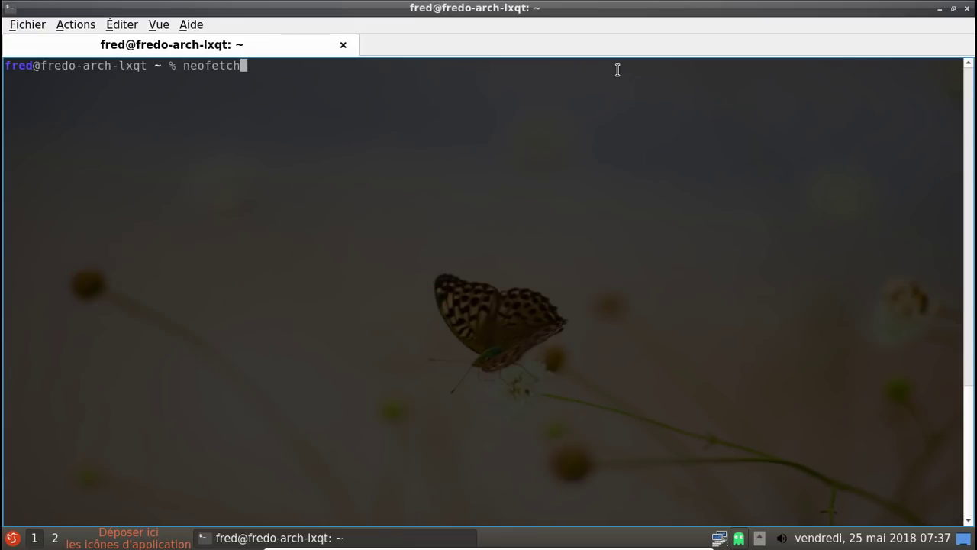
{"action": "key", "text": "Return"}
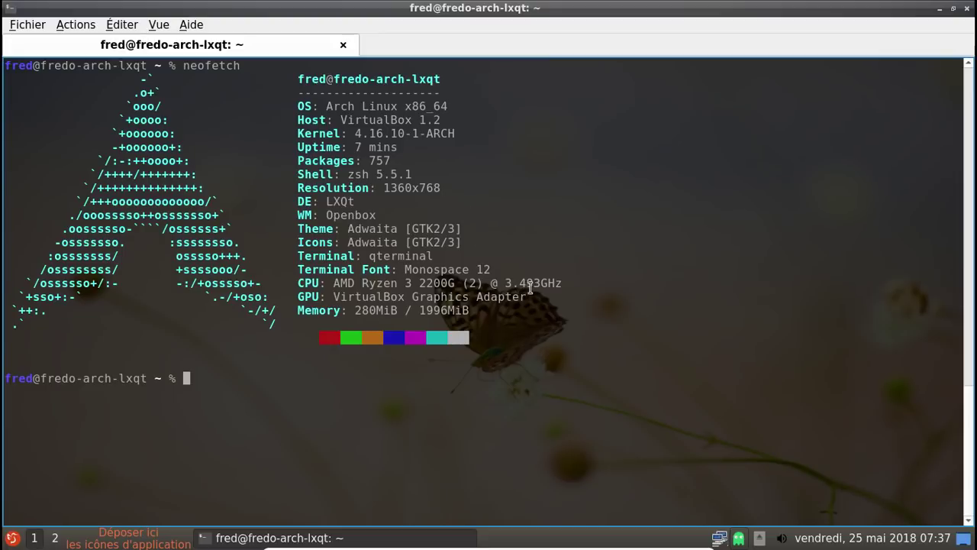
{"action": "left_click", "coordinate": [967, 9]}
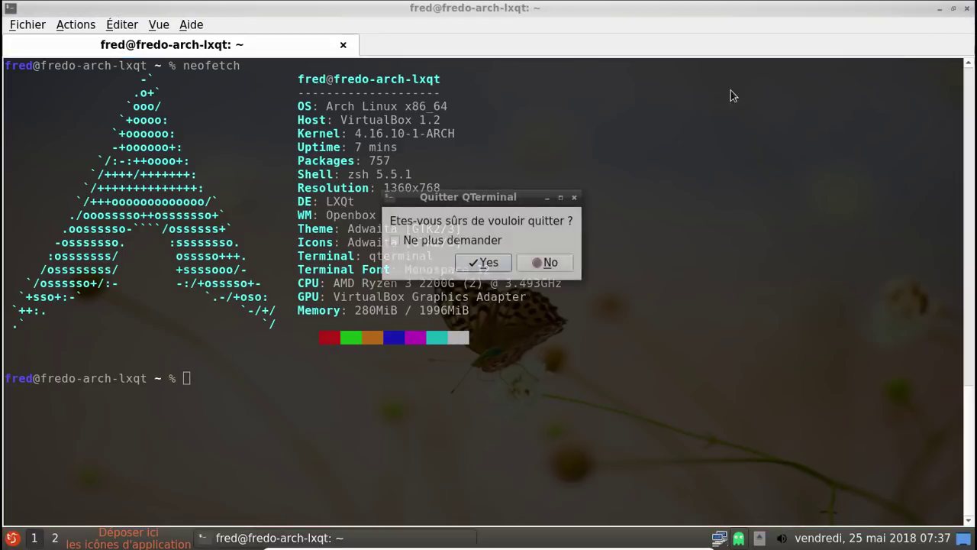
{"action": "left_click", "coordinate": [479, 263]}
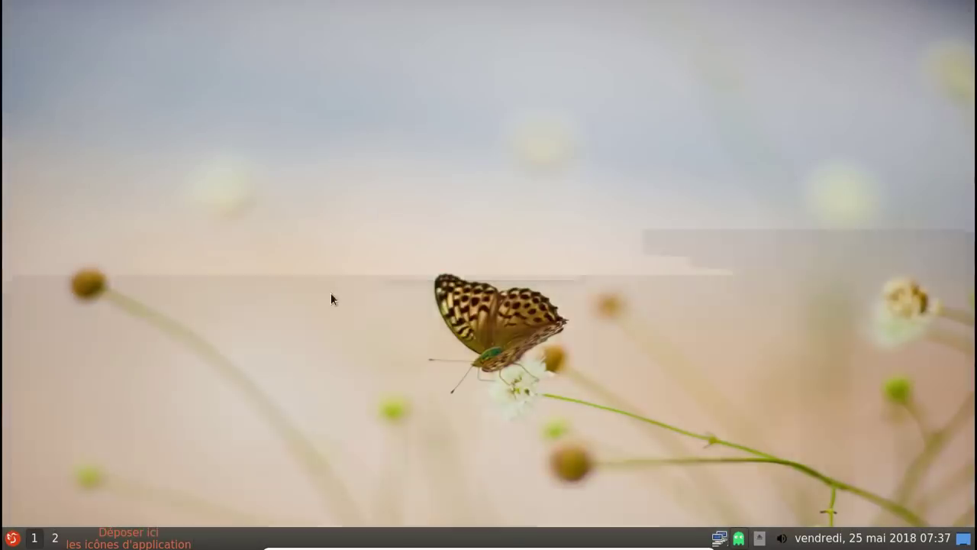
- Look through the Internet, Outils système and Programmation application categories, and launch Notepadqq from Accessoires
{"action": "left_click", "coordinate": [13, 538]}
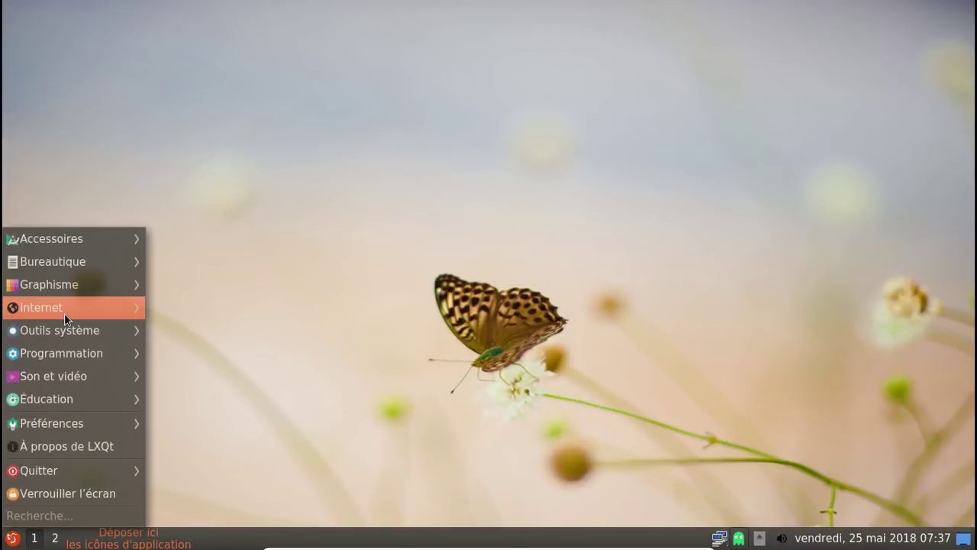
{"action": "mouse_move", "coordinate": [64, 312]}
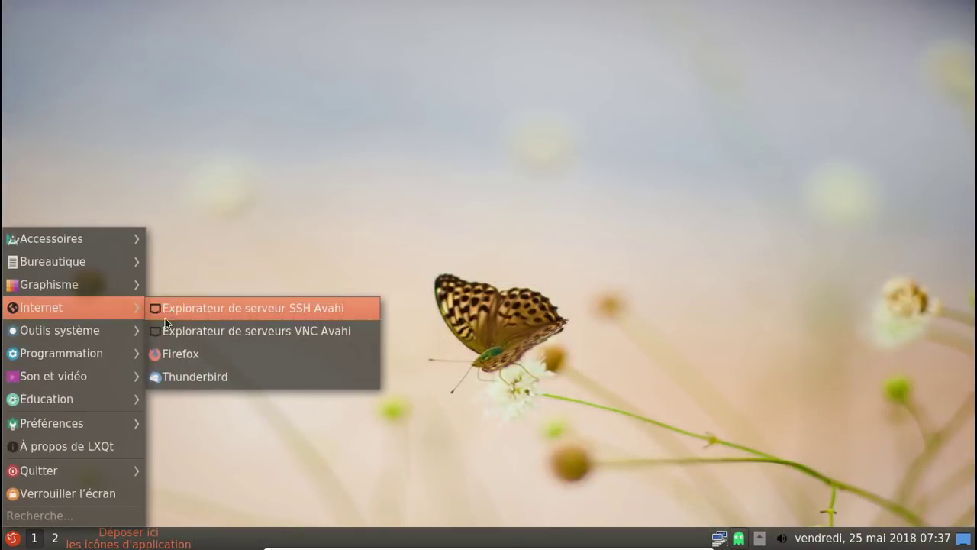
{"action": "mouse_move", "coordinate": [61, 334]}
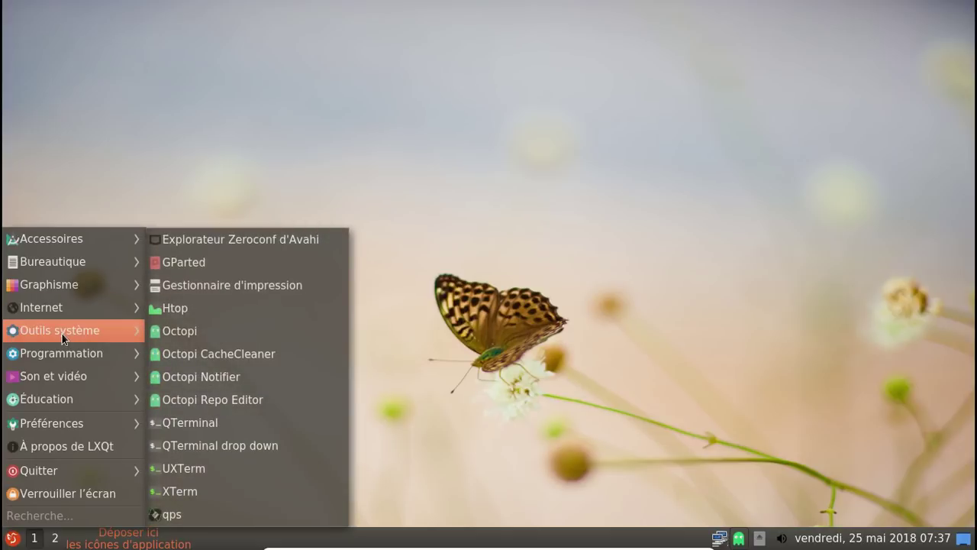
{"action": "mouse_move", "coordinate": [70, 352]}
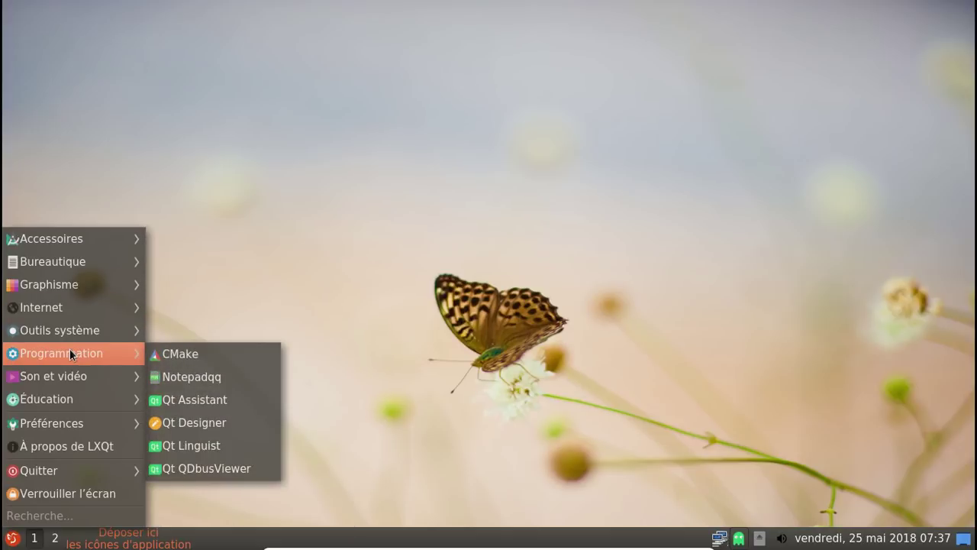
{"action": "mouse_move", "coordinate": [81, 243]}
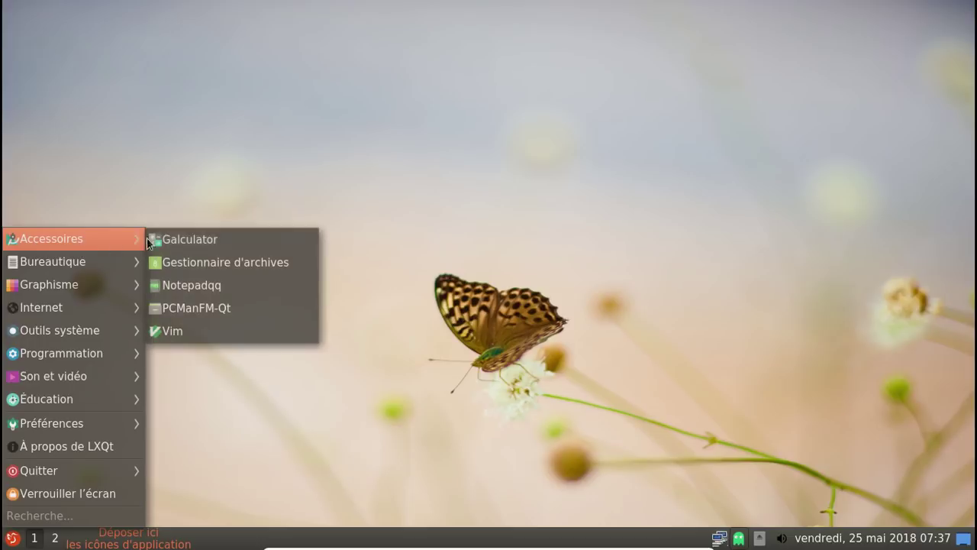
{"action": "left_click", "coordinate": [186, 291]}
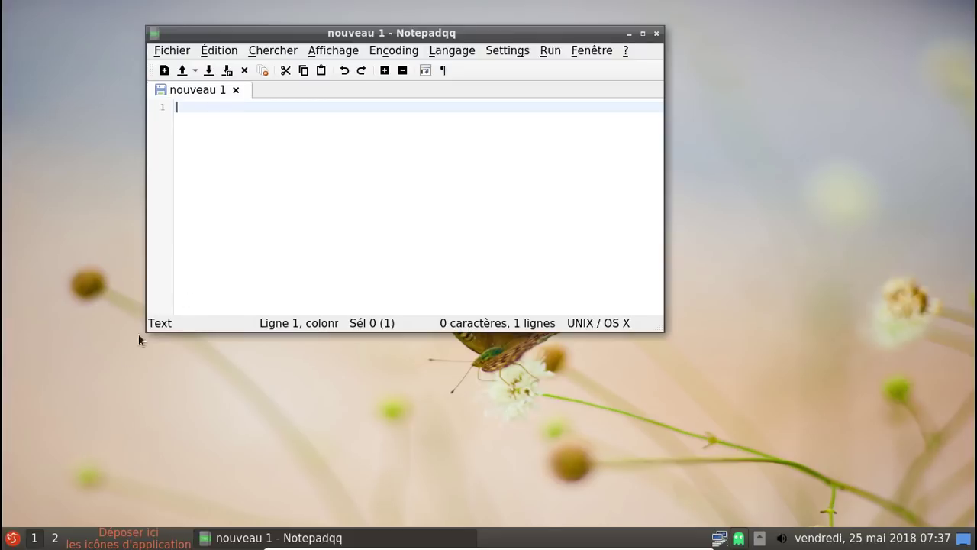
- Launch the Galculator calculator alongside the text editor
{"action": "left_click", "coordinate": [12, 537]}
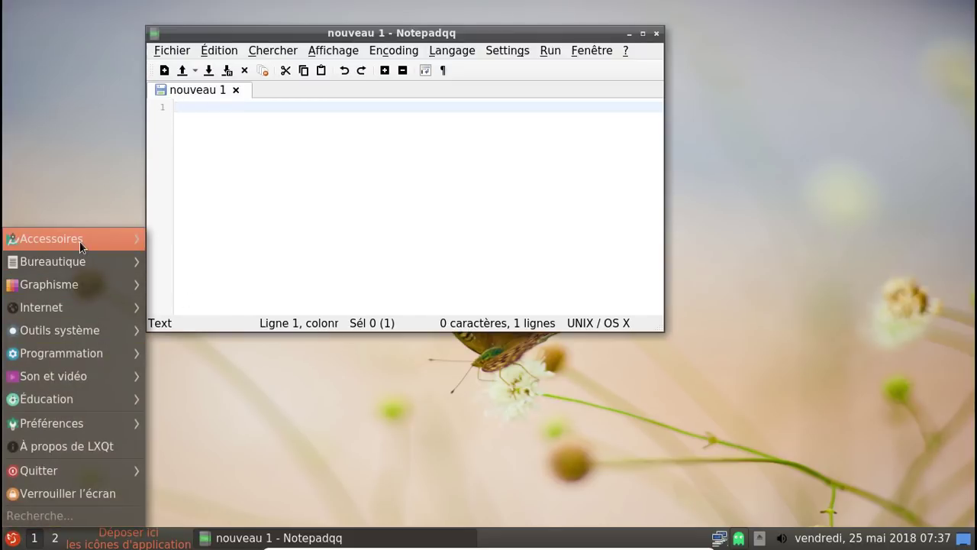
{"action": "mouse_move", "coordinate": [91, 239]}
{"action": "left_click", "coordinate": [186, 239]}
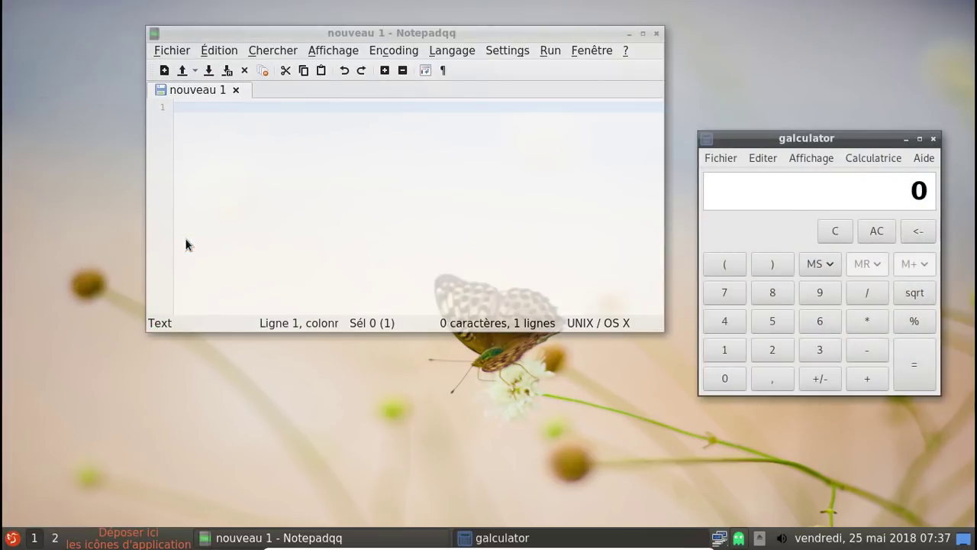
- Open the Copie d'écran screenshot tool from the graphics applications, view its options and close it
{"action": "left_click", "coordinate": [13, 537]}
{"action": "mouse_move", "coordinate": [71, 287]}
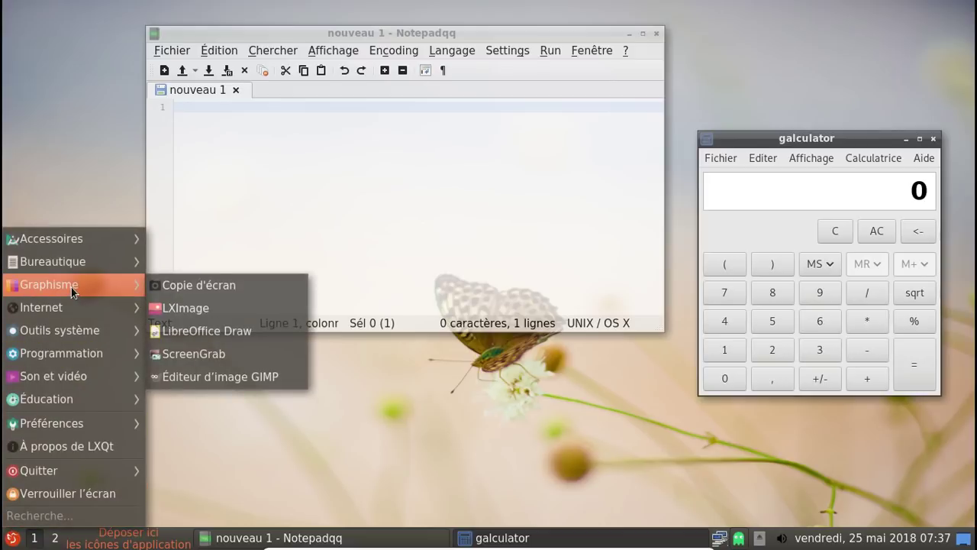
{"action": "left_click", "coordinate": [198, 288]}
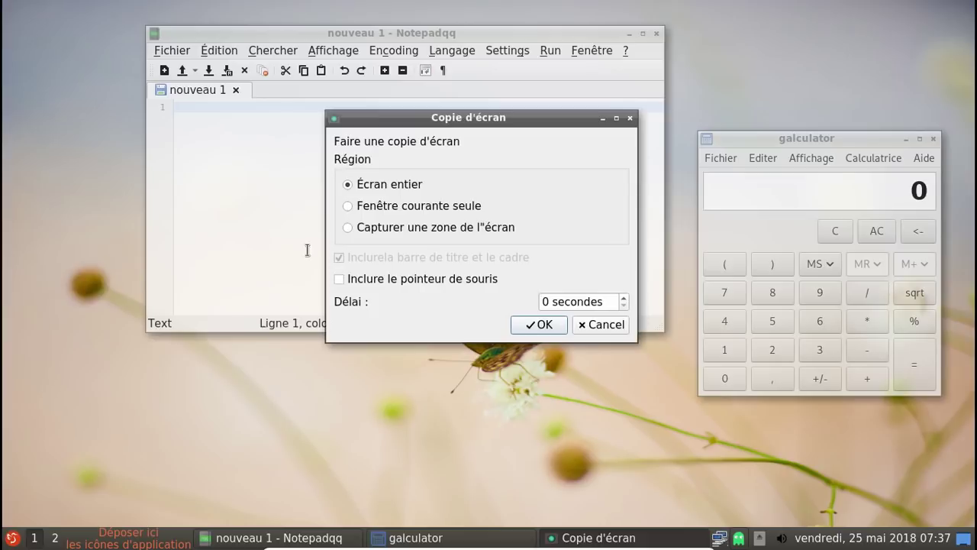
{"action": "left_click", "coordinate": [629, 118]}
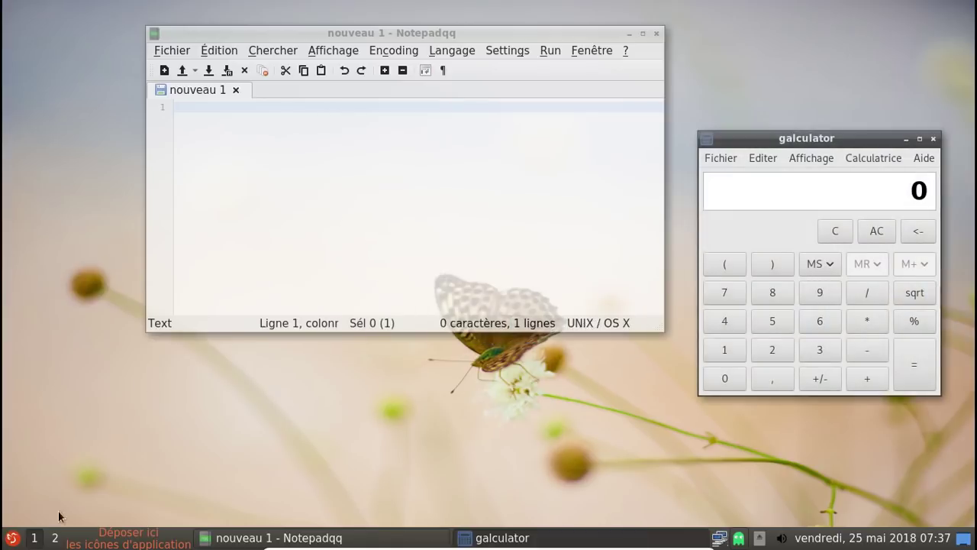
- Cycle through the open Notepadqq and galculator windows with the window switcher
{"action": "left_click", "coordinate": [5, 538]}
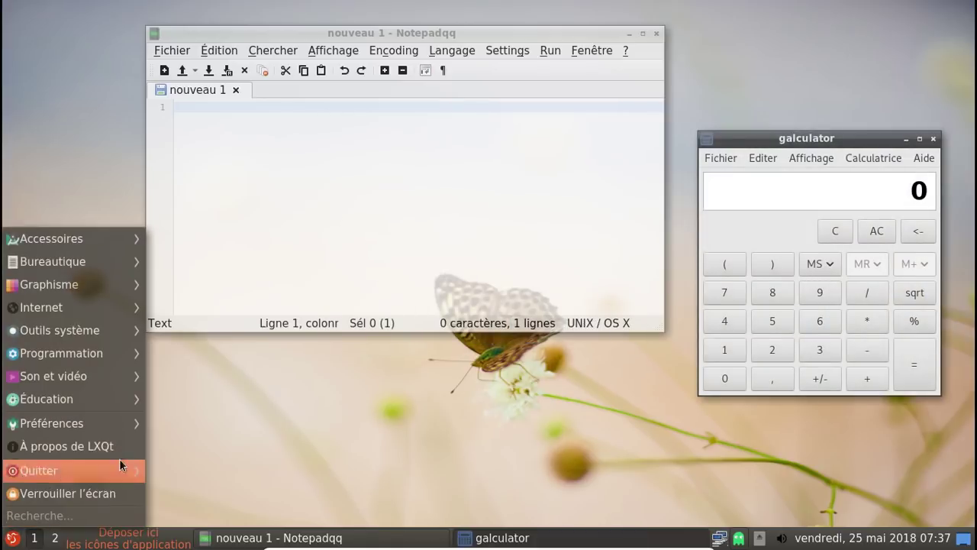
{"action": "key", "text": "Escape"}
{"action": "key", "text": "alt+Tab"}
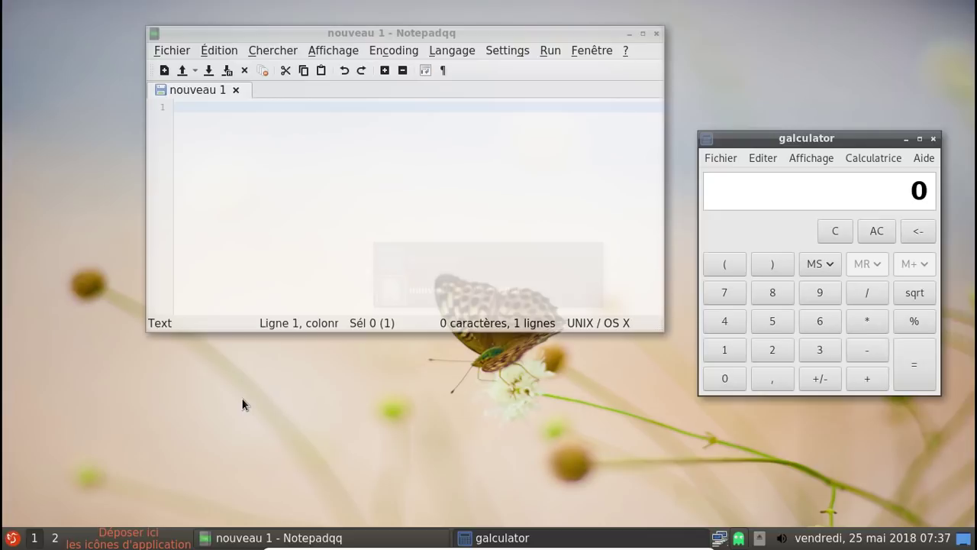
{"action": "key", "text": "alt+Tab"}
{"action": "key", "text": "alt+Tab"}
{"action": "key", "text": "alt+Tab"}
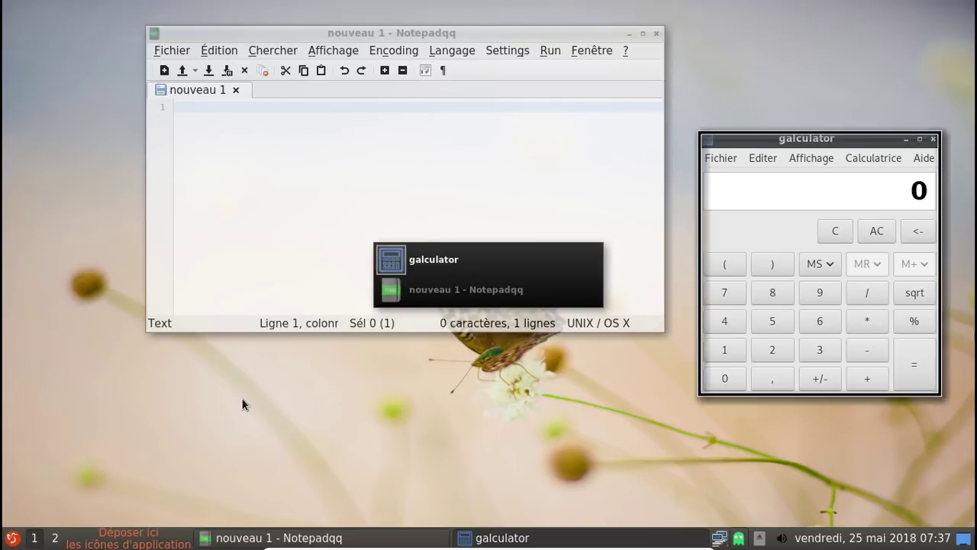
- Launch the VLC media player from the Son et vidéo applications and accept its privacy and network access dialog
{"action": "left_click", "coordinate": [12, 537]}
{"action": "mouse_move", "coordinate": [74, 334]}
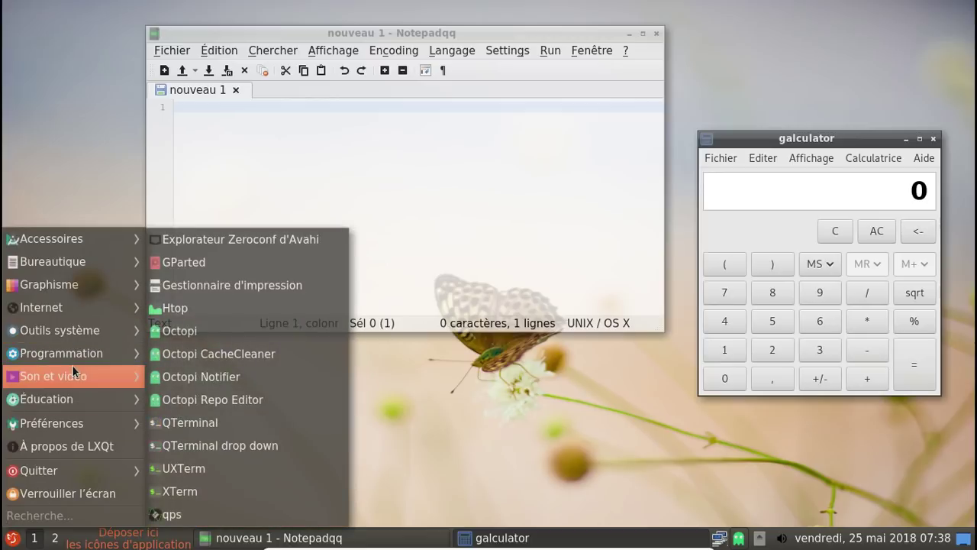
{"action": "mouse_move", "coordinate": [73, 374]}
{"action": "left_click", "coordinate": [209, 401]}
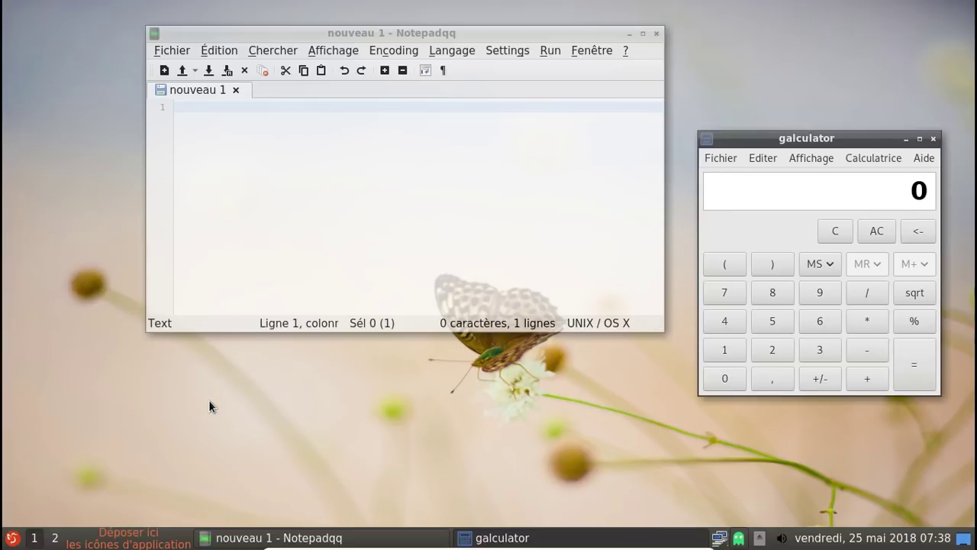
{"action": "left_click", "coordinate": [615, 394]}
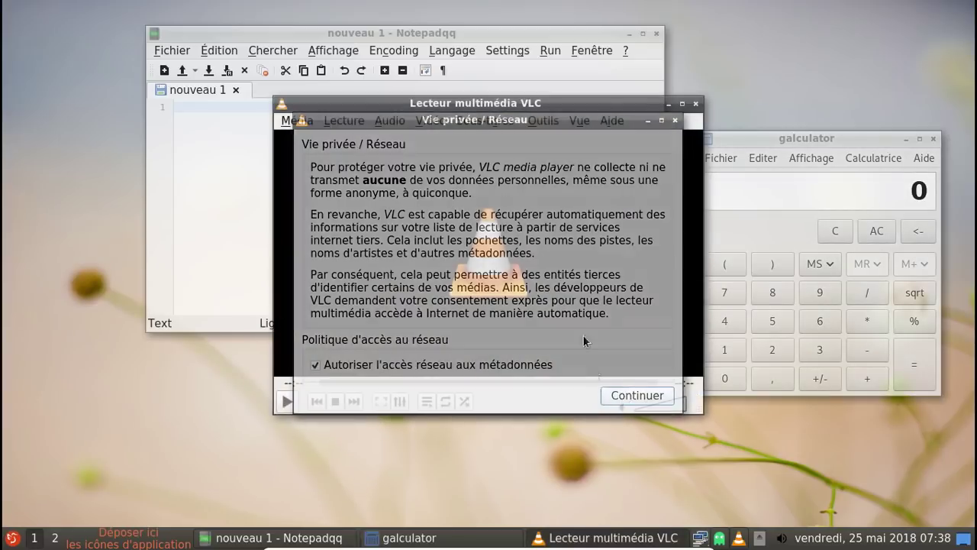
- View VLC's À propos information and close it
{"action": "left_click", "coordinate": [611, 121]}
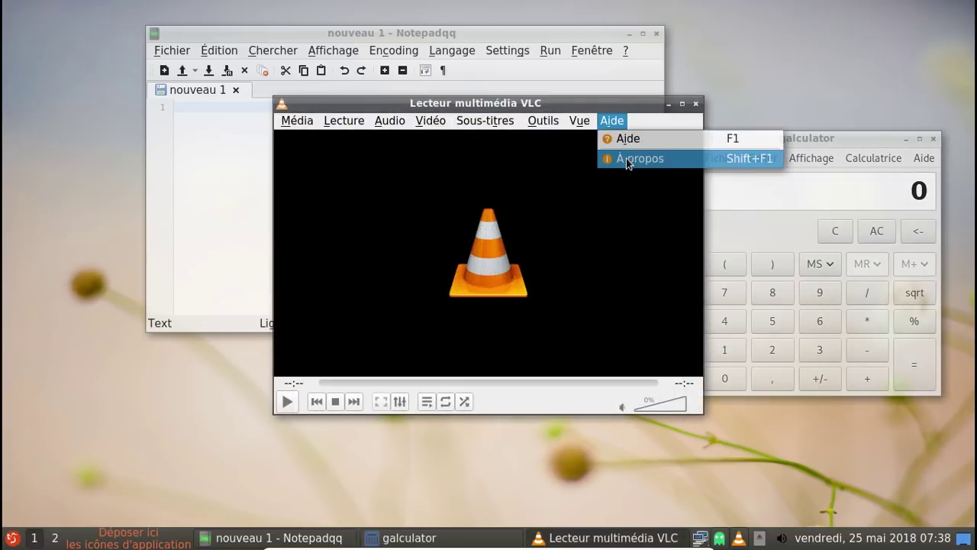
{"action": "left_click", "coordinate": [626, 159]}
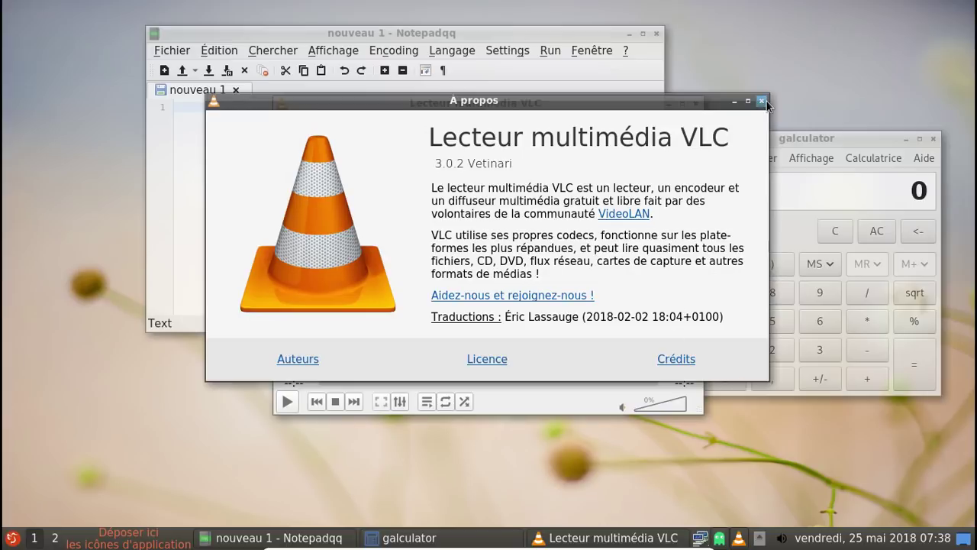
{"action": "left_click", "coordinate": [762, 101]}
- Close the Notepadqq, VLC and galculator windows
{"action": "left_click", "coordinate": [656, 32]}
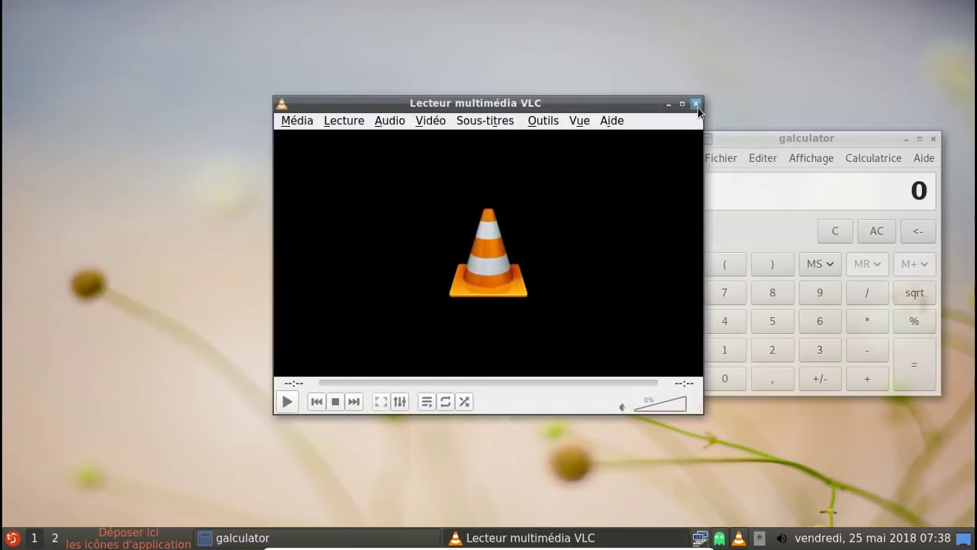
{"action": "left_click", "coordinate": [696, 103]}
{"action": "left_click", "coordinate": [932, 139]}
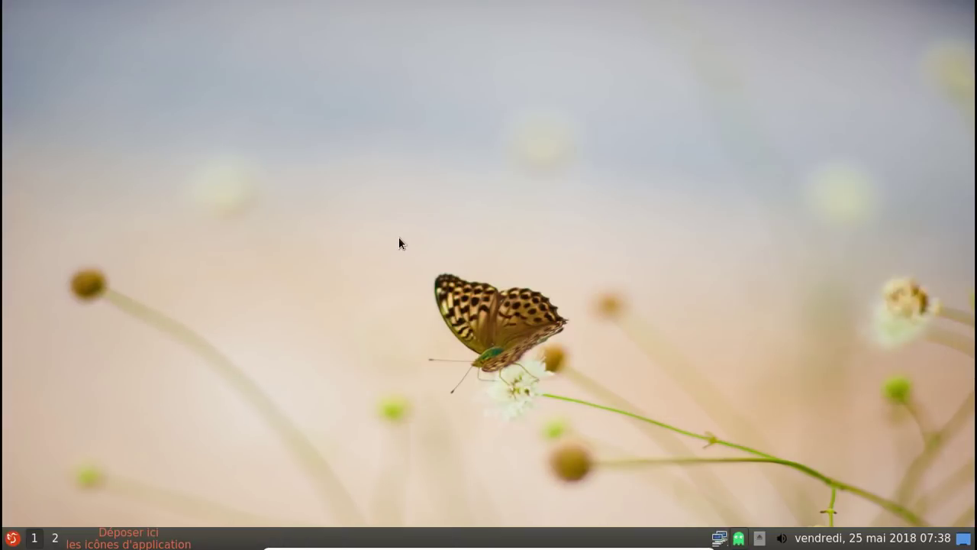
- Launch the Qmmp audio player from the Son et vidéo applications
{"action": "left_click", "coordinate": [21, 539]}
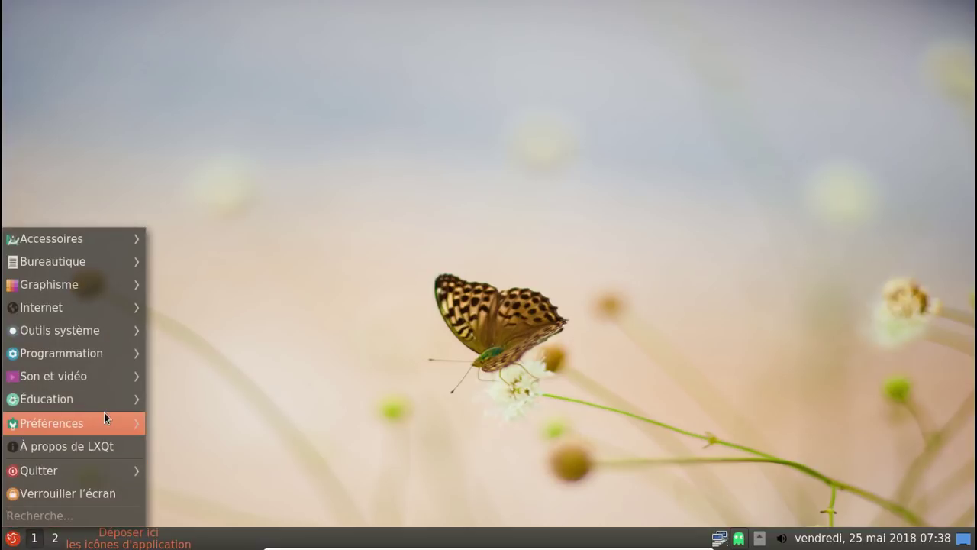
{"action": "mouse_move", "coordinate": [103, 399]}
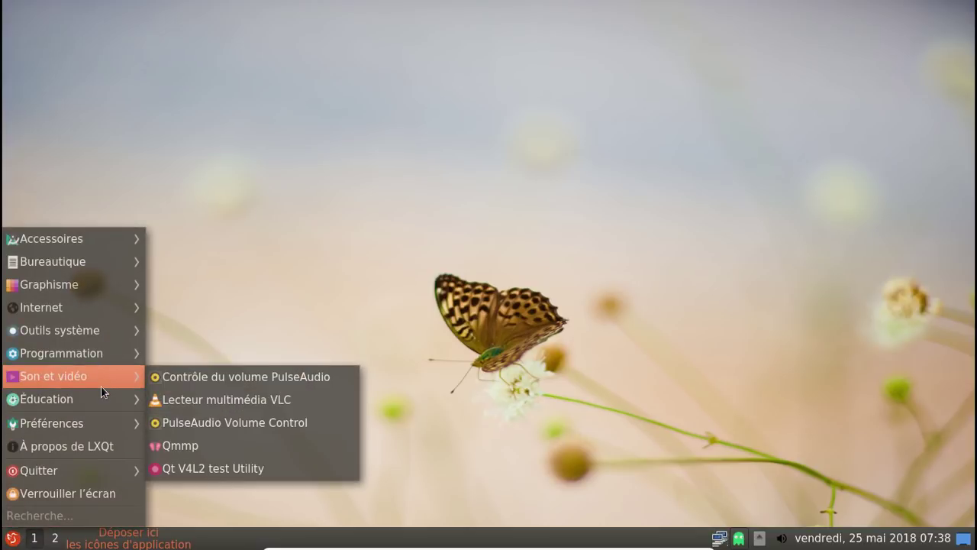
{"action": "left_click", "coordinate": [245, 444]}
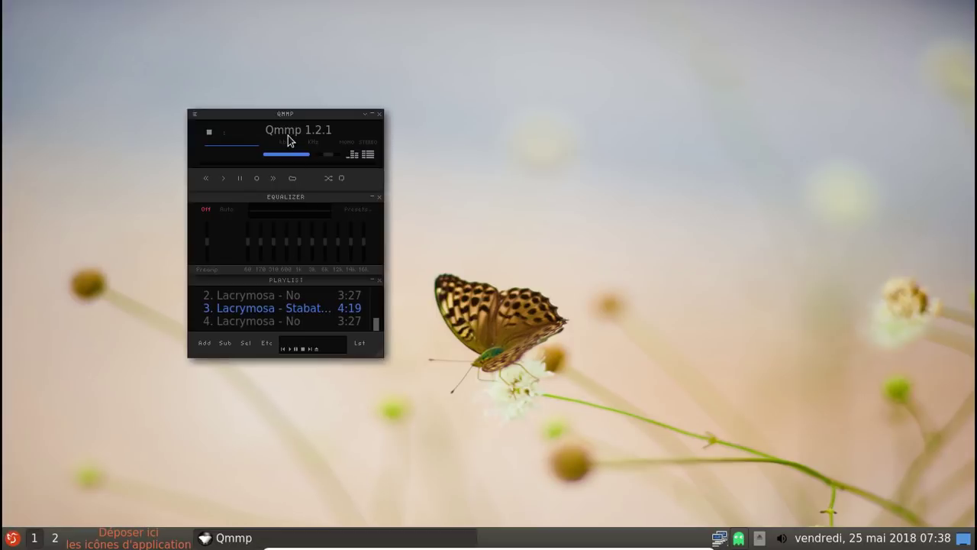
- Empty the Qmmp playlist by removing selected Lacrymosa tracks and clearing all the remaining ones
{"action": "left_click", "coordinate": [265, 302]}
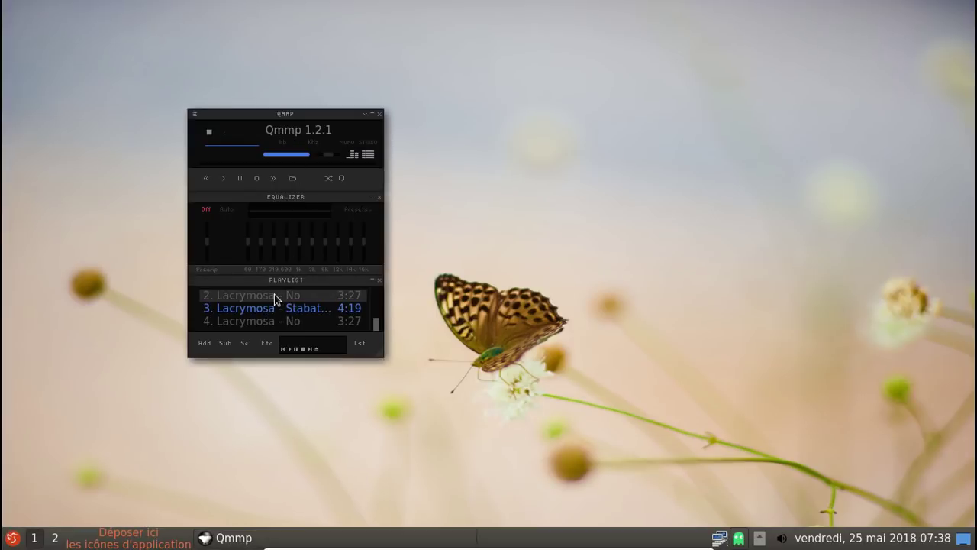
{"action": "left_click", "coordinate": [226, 345]}
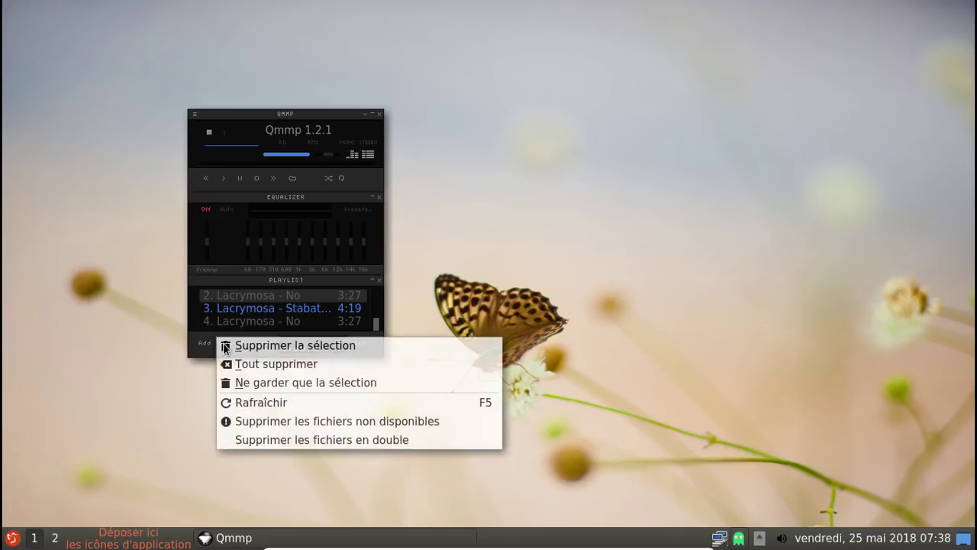
{"action": "left_click", "coordinate": [265, 347]}
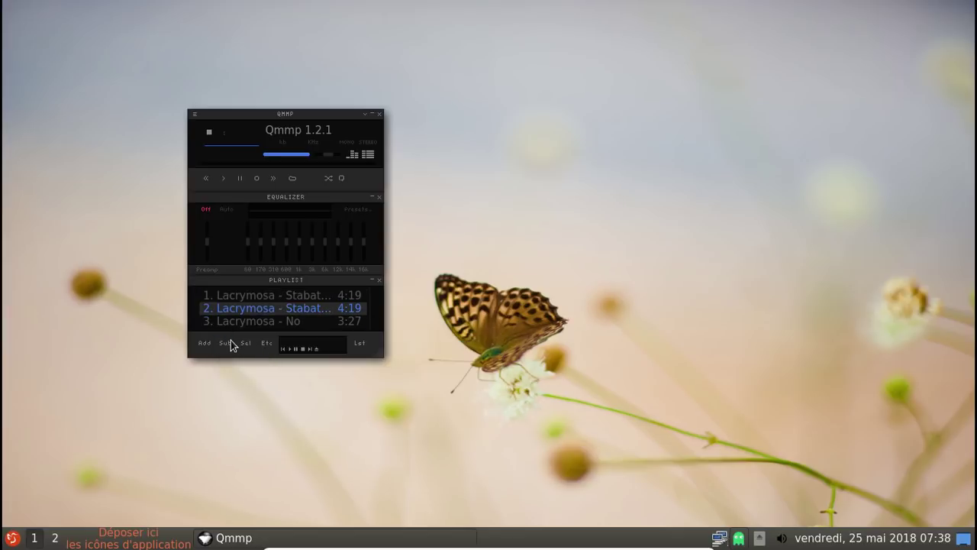
{"action": "left_click", "coordinate": [231, 345]}
{"action": "left_click", "coordinate": [237, 347]}
{"action": "left_click", "coordinate": [223, 347]}
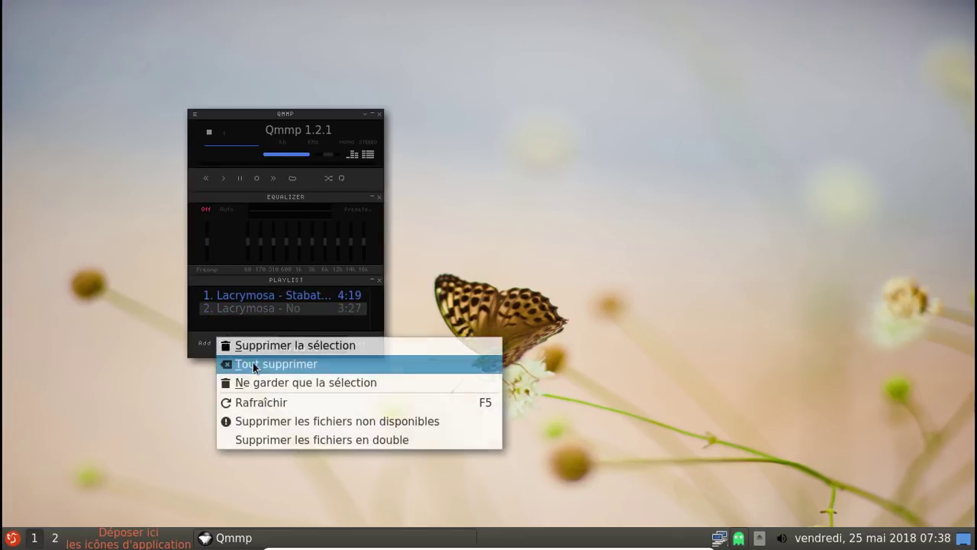
{"action": "left_click", "coordinate": [253, 364]}
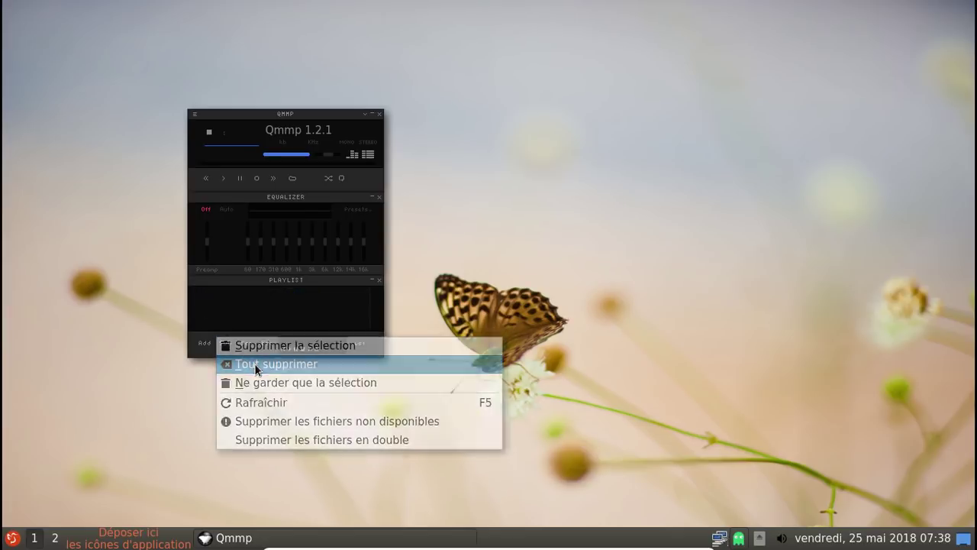
- Launch Firefox from the Internet applications
{"action": "left_click", "coordinate": [12, 538]}
{"action": "mouse_move", "coordinate": [64, 244]}
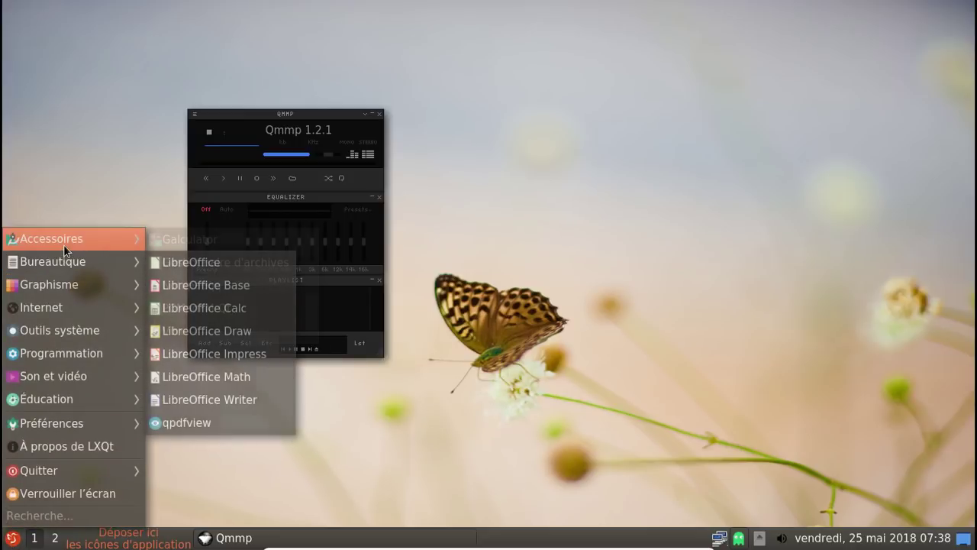
{"action": "mouse_move", "coordinate": [101, 329]}
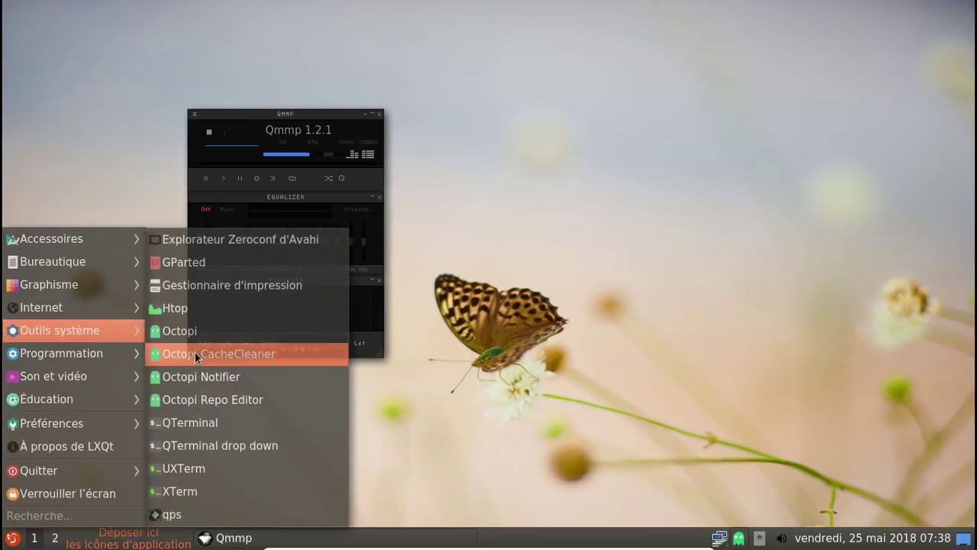
{"action": "mouse_move", "coordinate": [101, 308]}
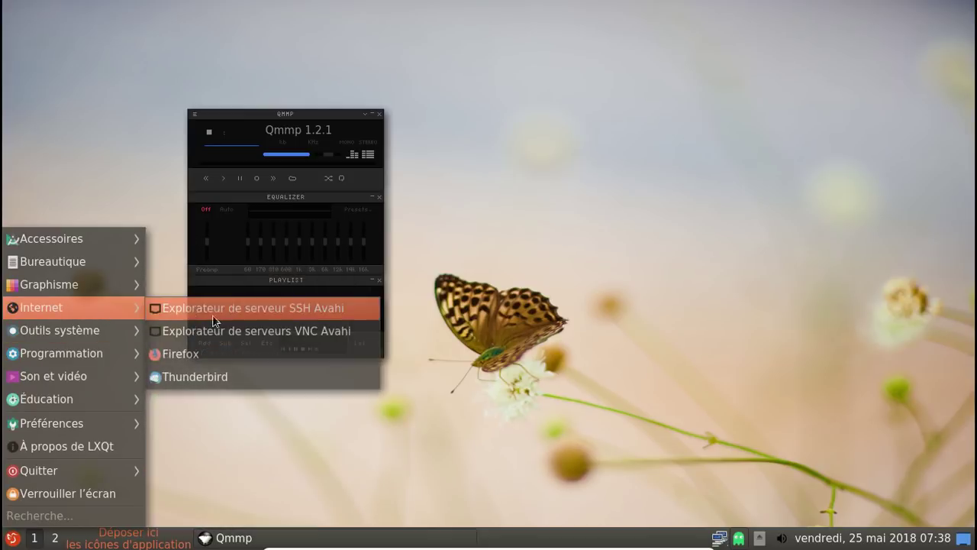
{"action": "left_click", "coordinate": [213, 355]}
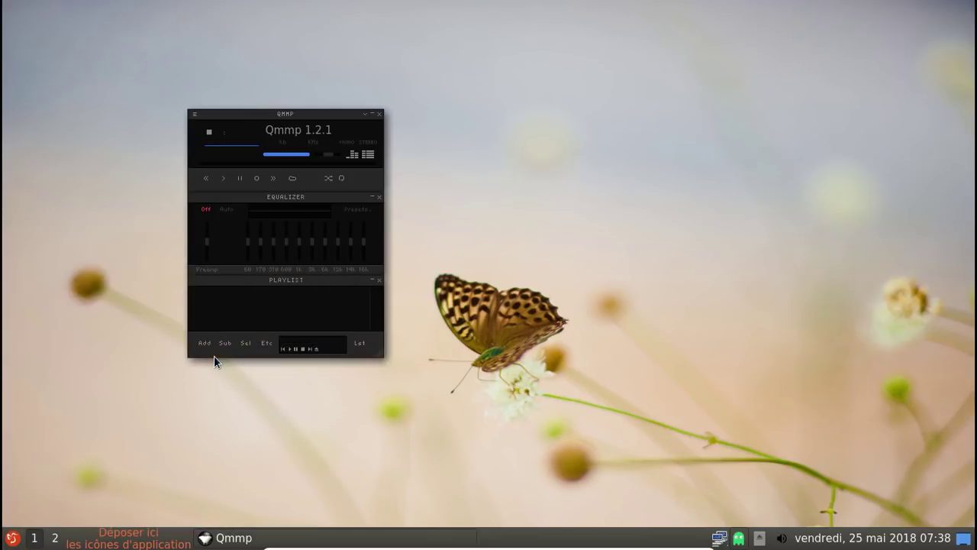
- View the settings of the panel's Volume audio widget and close them
{"action": "right_click", "coordinate": [781, 538]}
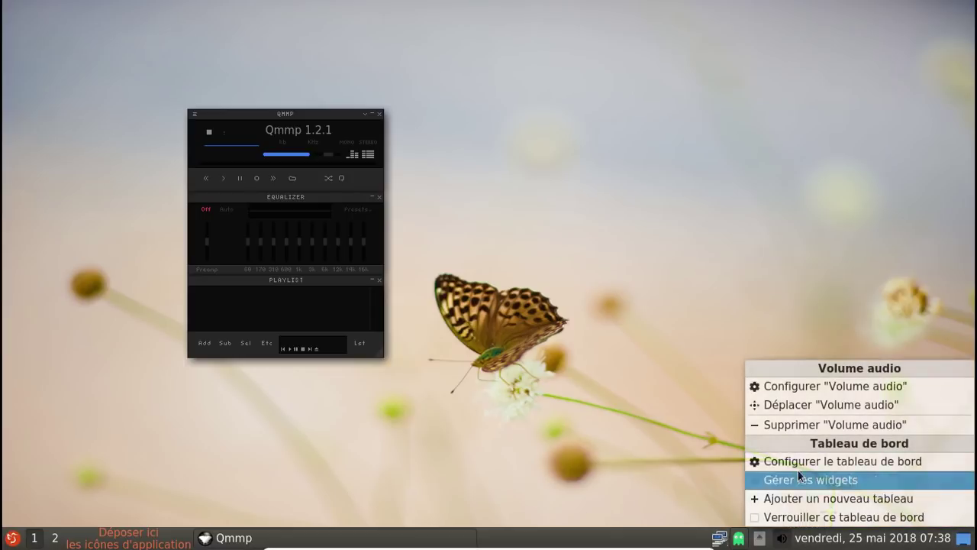
{"action": "left_click", "coordinate": [806, 387]}
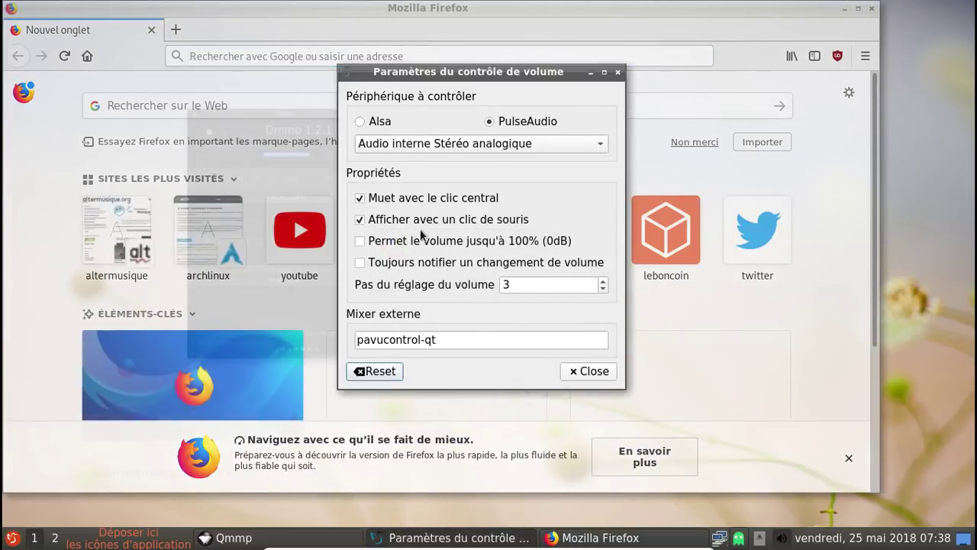
{"action": "left_click", "coordinate": [616, 74]}
- Open the external mixer from the panel's volume widget and minimize Firefox to reveal it
{"action": "right_click", "coordinate": [781, 538]}
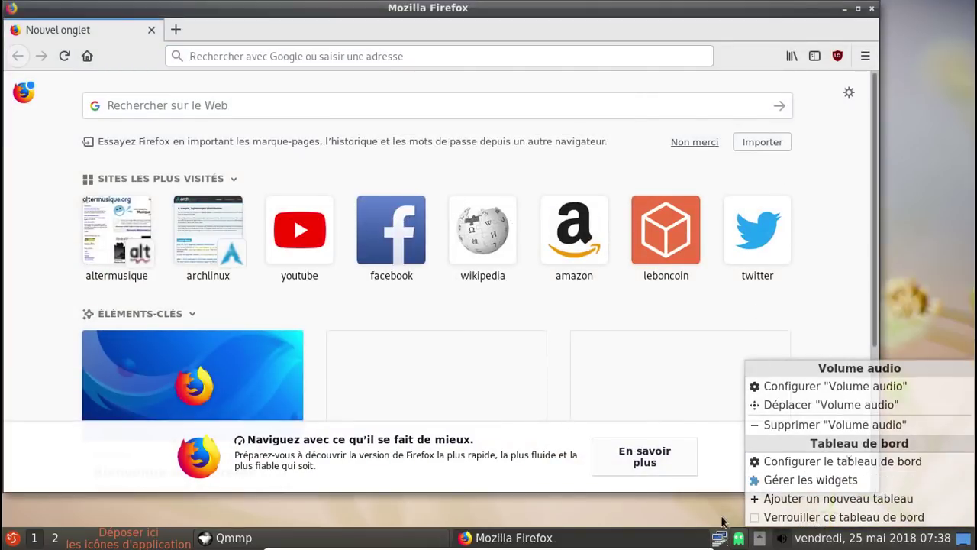
{"action": "left_click", "coordinate": [769, 539]}
{"action": "left_click", "coordinate": [781, 537]}
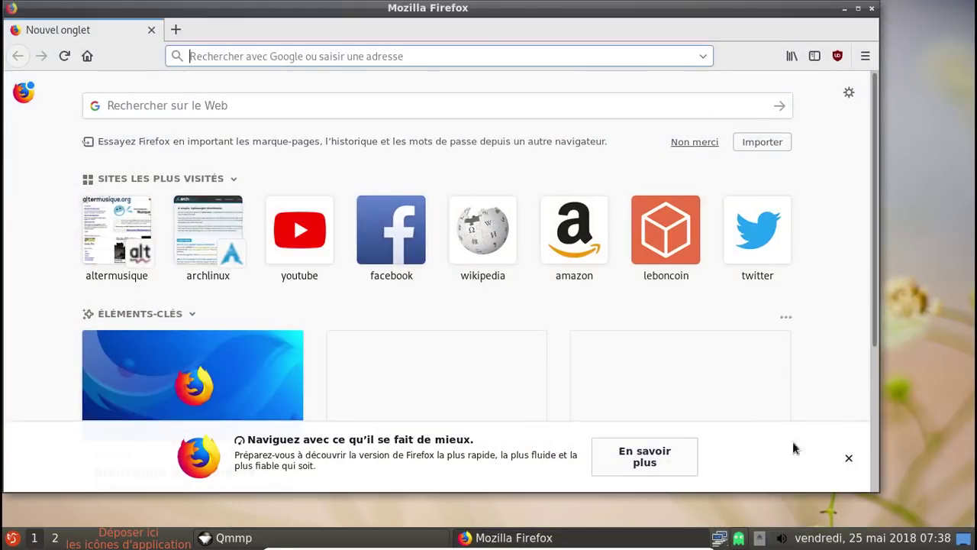
{"action": "left_click", "coordinate": [773, 543]}
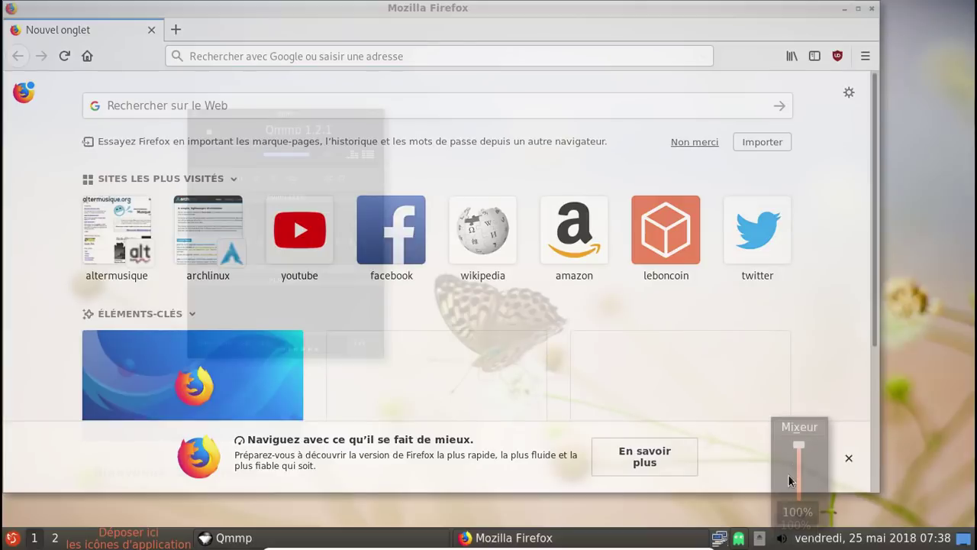
{"action": "left_click", "coordinate": [804, 428]}
{"action": "left_click", "coordinate": [765, 399]}
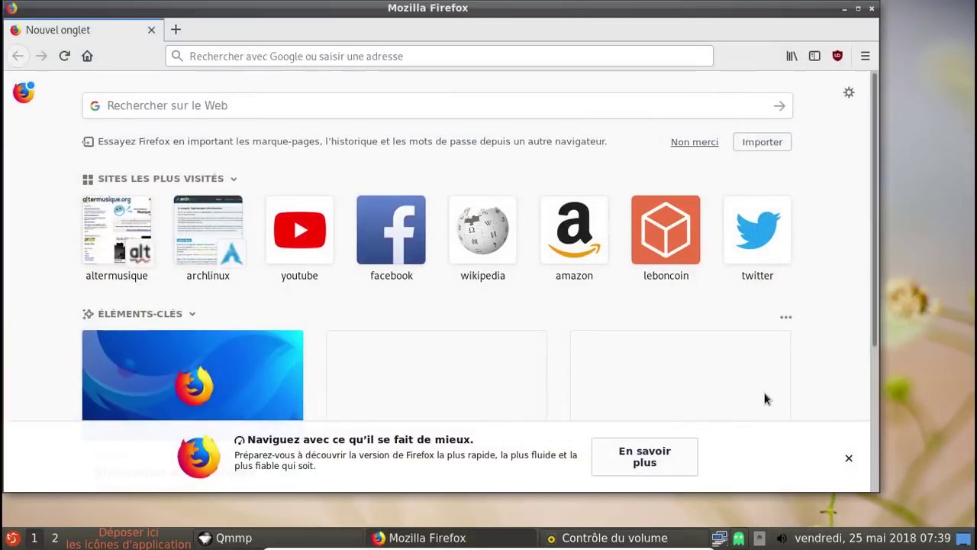
{"action": "left_click", "coordinate": [843, 9]}
- Look through the volume control's playback, recording, output device, input device and configuration pages, and close the mixer
{"action": "left_click", "coordinate": [261, 61]}
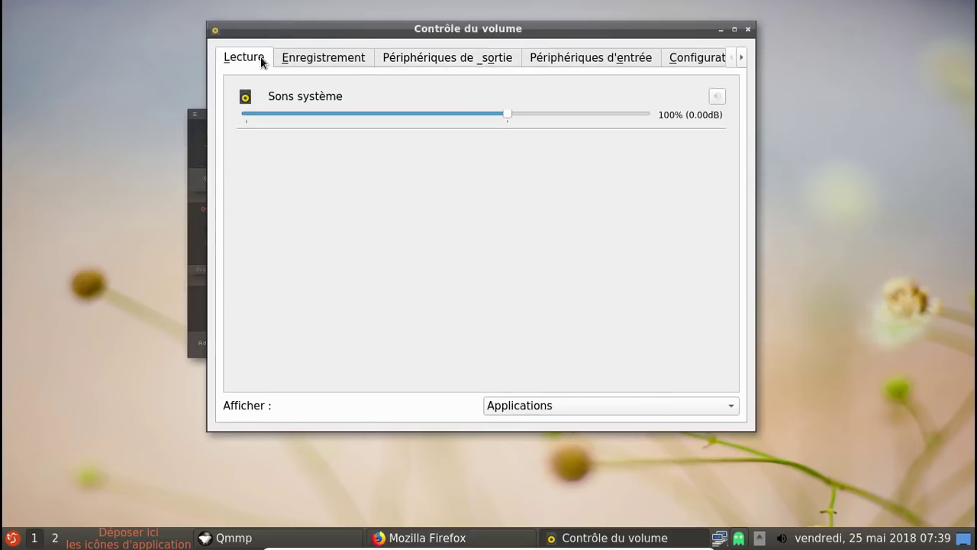
{"action": "left_click", "coordinate": [302, 62]}
{"action": "left_click", "coordinate": [406, 59]}
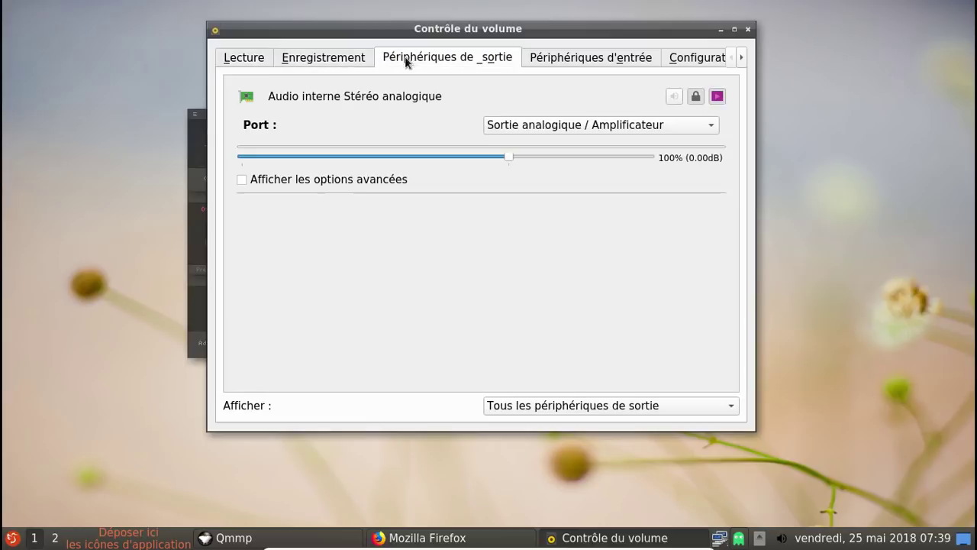
{"action": "left_click", "coordinate": [574, 60]}
{"action": "left_click", "coordinate": [721, 61]}
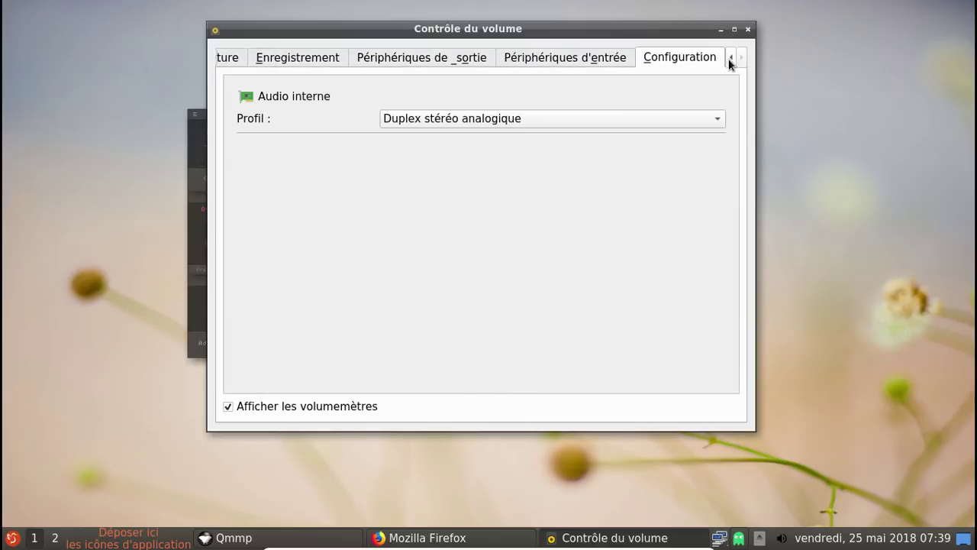
{"action": "left_click", "coordinate": [748, 29]}
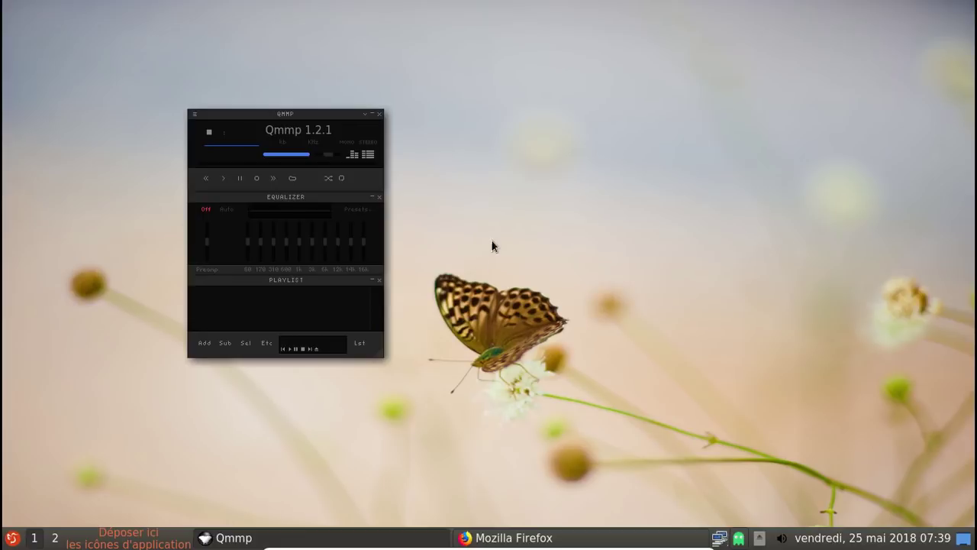
- Restore the Firefox window and load altermusique.org
{"action": "left_click", "coordinate": [483, 540]}
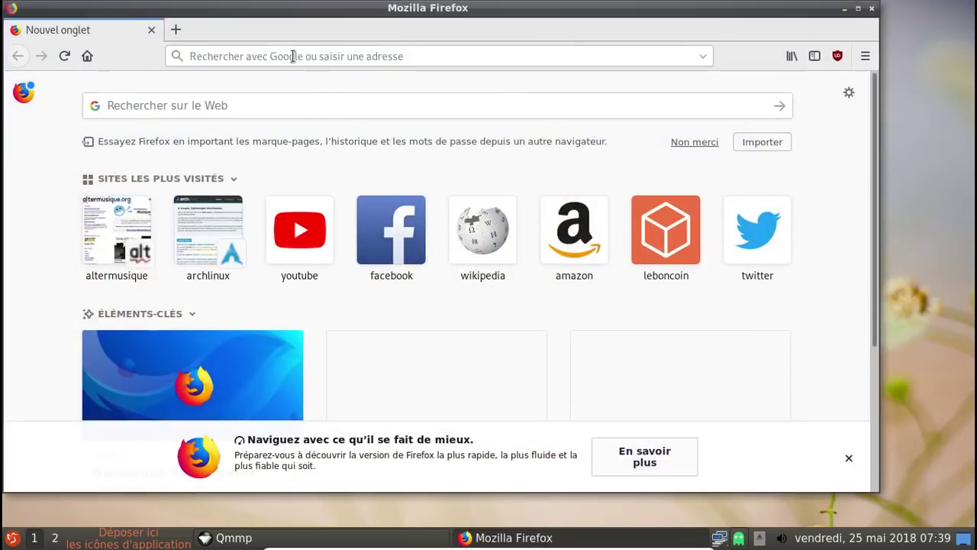
{"action": "left_click", "coordinate": [293, 55]}
{"action": "type", "text": "altermusique.org/"}
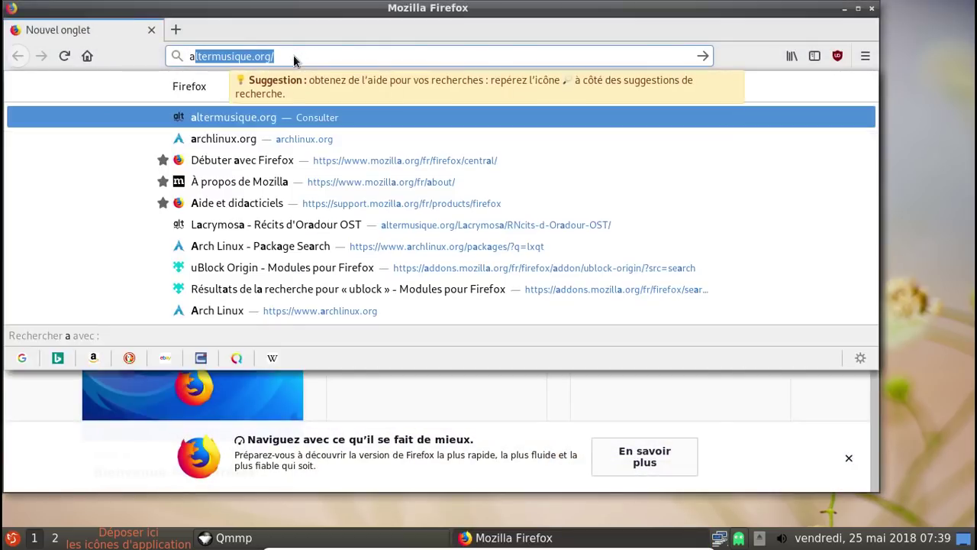
{"action": "key", "text": "Return"}
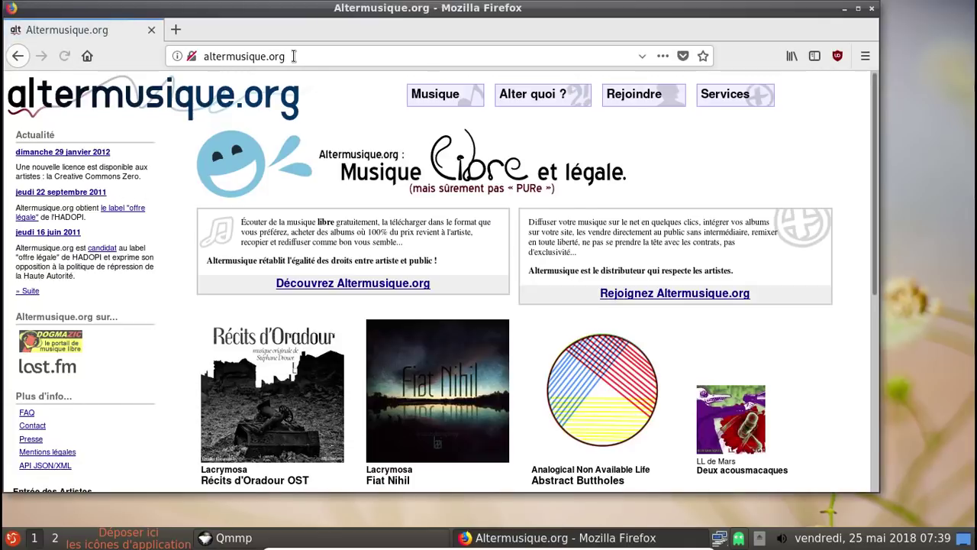
- Browse the album covers on altermusique.org and open the page of Jolie Madame's album "Mon secret"
{"action": "scroll", "coordinate": [387, 223], "scroll_direction": "down", "scroll_amount": 3}
{"action": "scroll", "coordinate": [551, 267], "scroll_direction": "down", "scroll_amount": 2}
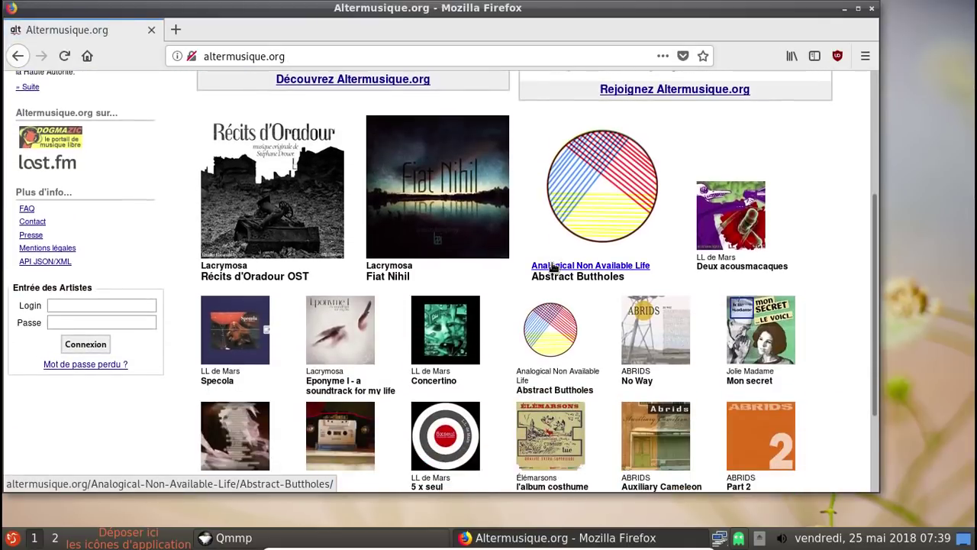
{"action": "scroll", "coordinate": [556, 268], "scroll_direction": "down", "scroll_amount": 3}
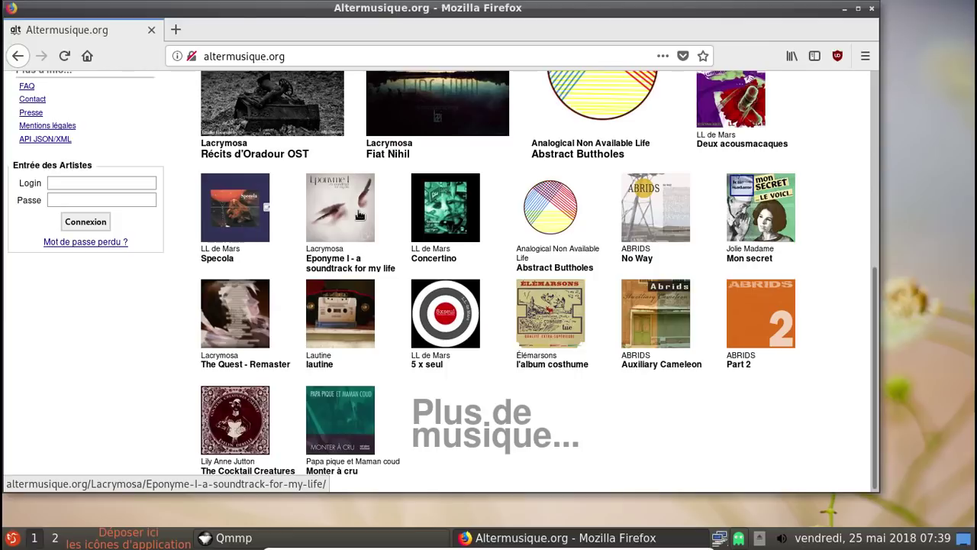
{"action": "left_click", "coordinate": [761, 206]}
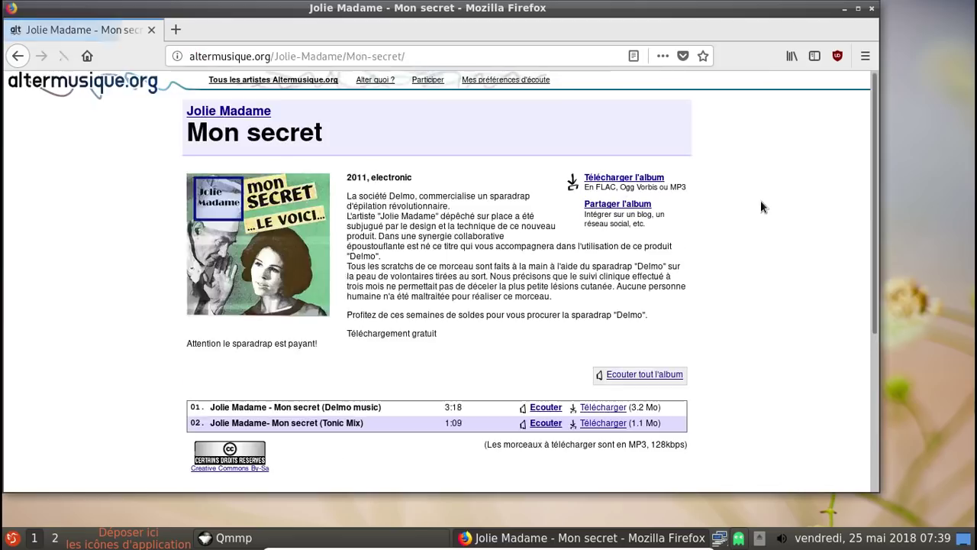
- Download the complete "Mon secret" album in low-quality MP3 at 192 kbps and close Firefox
{"action": "scroll", "coordinate": [685, 267], "scroll_direction": "down", "scroll_amount": 2}
{"action": "scroll", "coordinate": [561, 343], "scroll_direction": "down", "scroll_amount": 2}
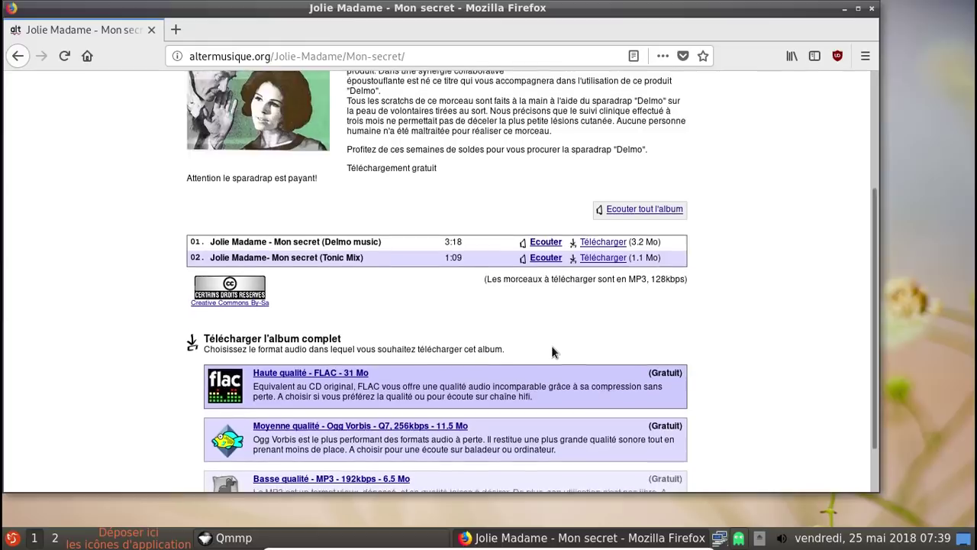
{"action": "scroll", "coordinate": [552, 346], "scroll_direction": "down", "scroll_amount": 2}
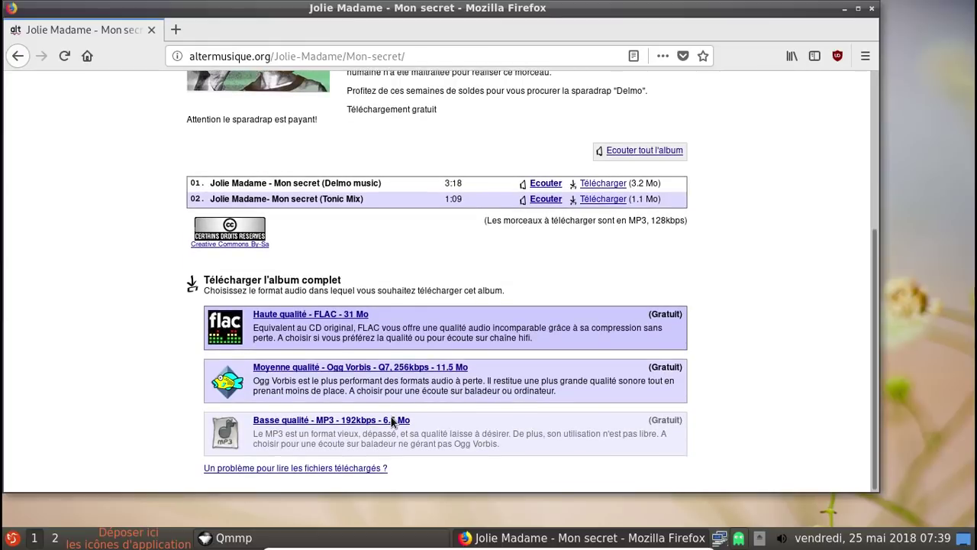
{"action": "left_click", "coordinate": [393, 421]}
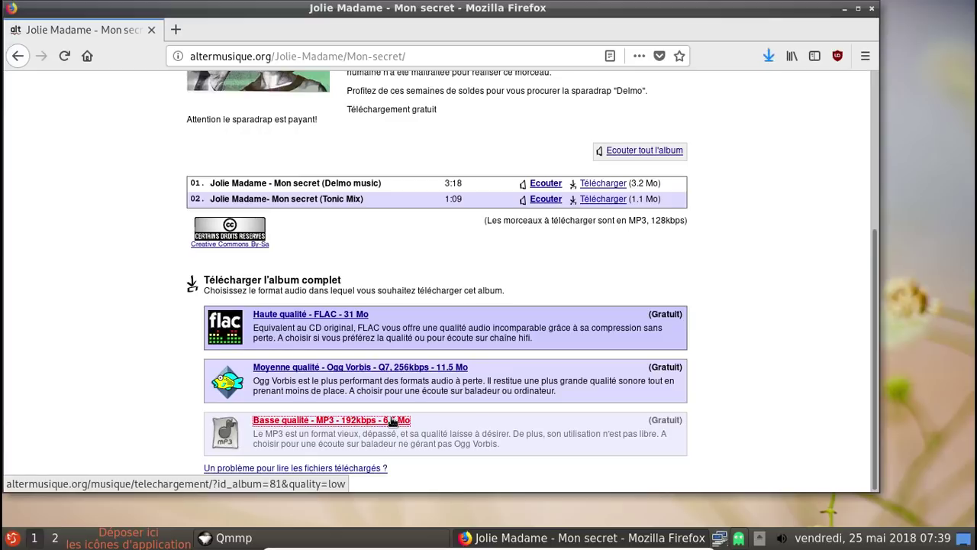
{"action": "left_click", "coordinate": [871, 8]}
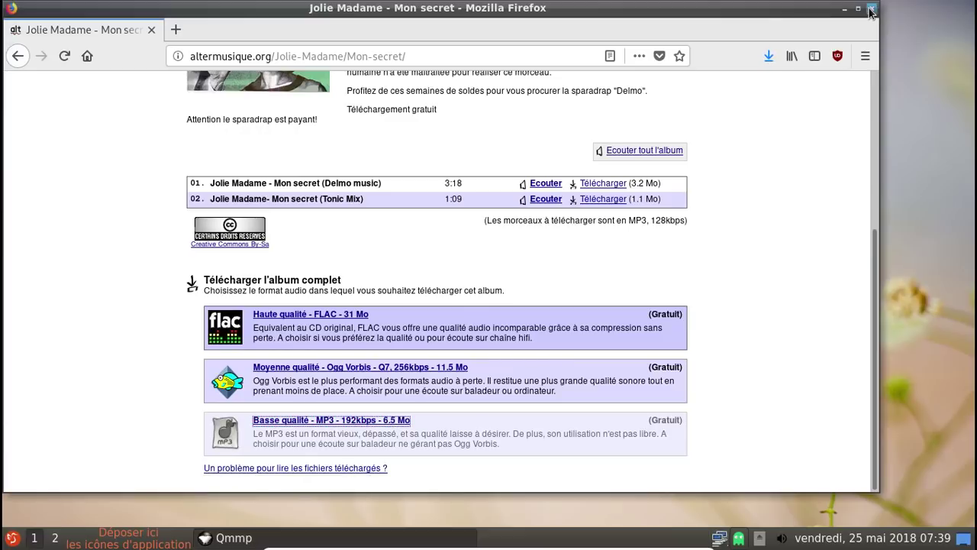
- Launch the PCManFM-Qt file manager and restore its maximized window to a smaller size beside Qmmp
{"action": "left_click", "coordinate": [12, 537]}
{"action": "mouse_move", "coordinate": [93, 239]}
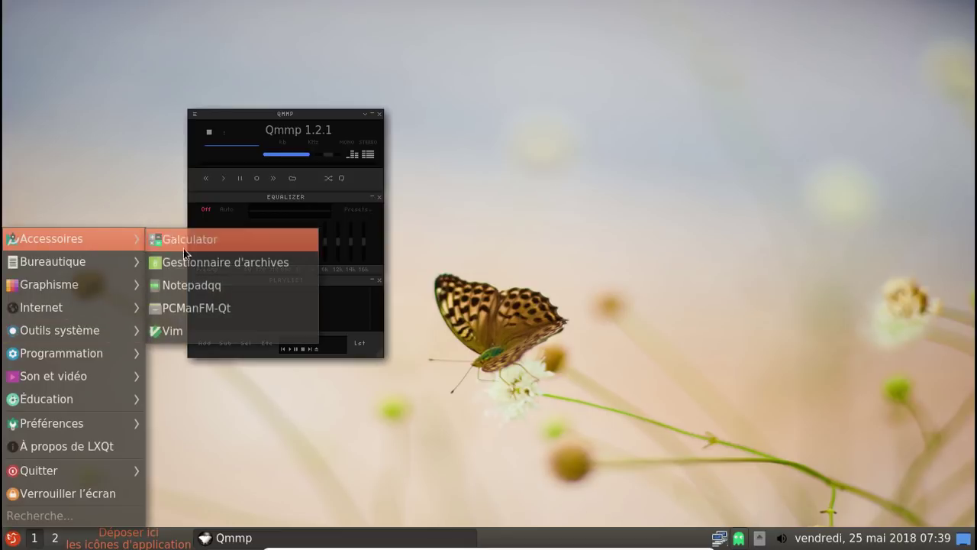
{"action": "left_click", "coordinate": [191, 307]}
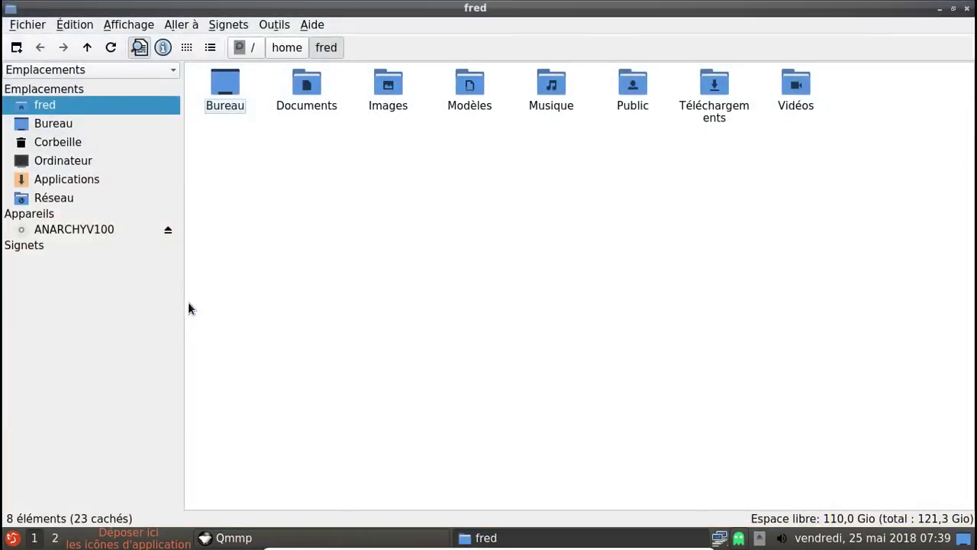
{"action": "left_click", "coordinate": [954, 9]}
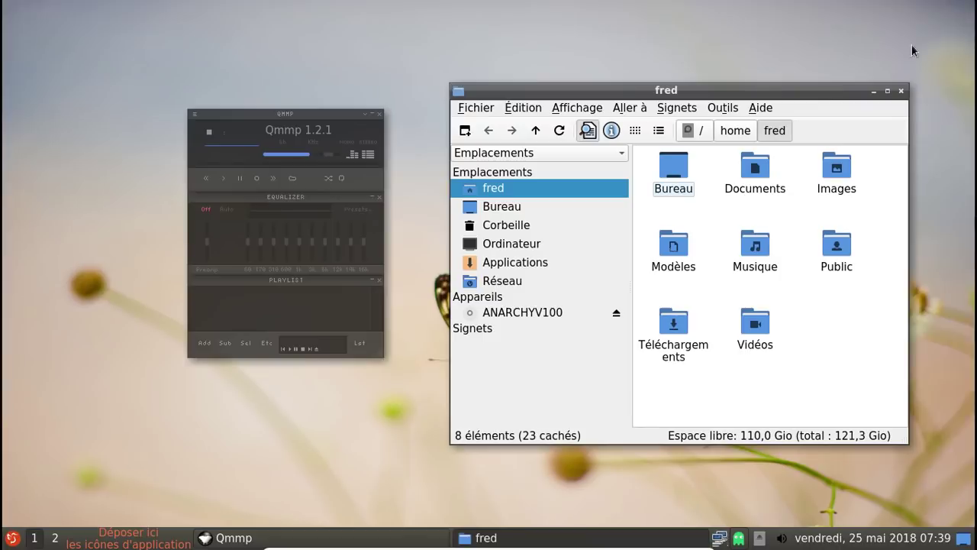
- Extract the Jolie-Madame "Mon secret" zip archive in place inside the Téléchargements folder
{"action": "double_click", "coordinate": [684, 326]}
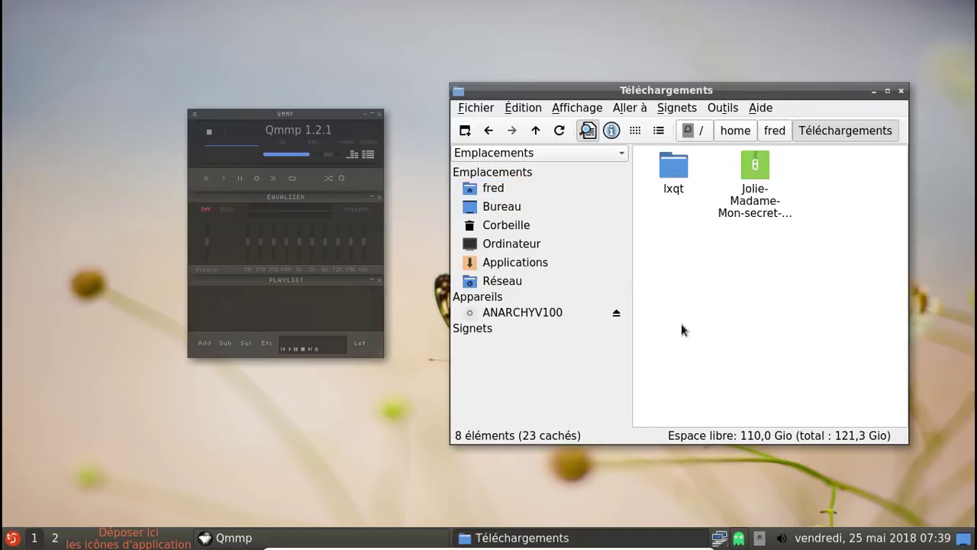
{"action": "right_click", "coordinate": [763, 181]}
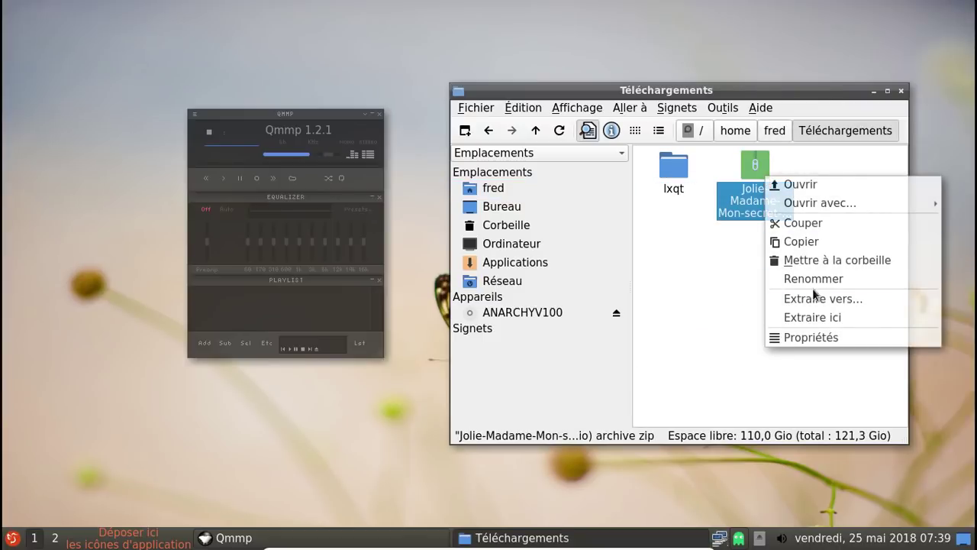
{"action": "left_click", "coordinate": [830, 317]}
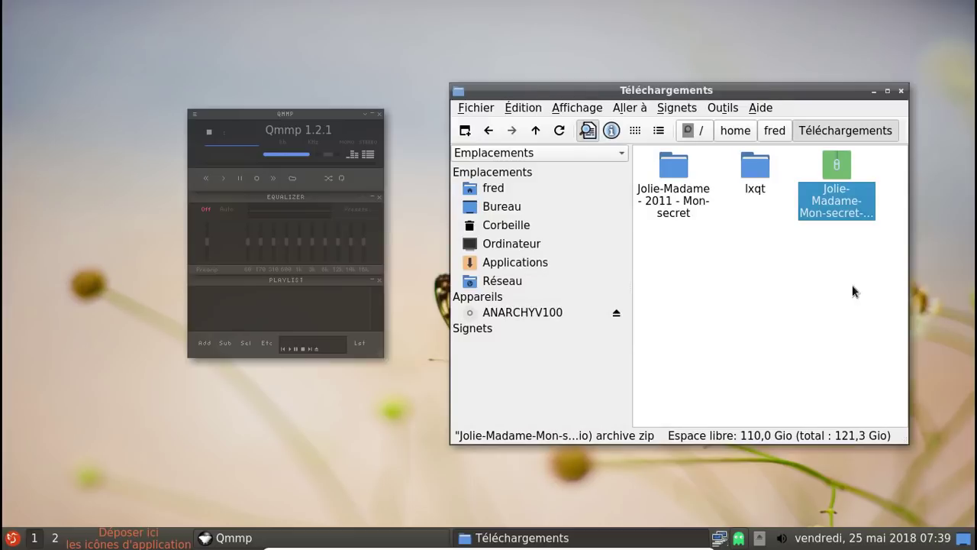
- Move the extracted "Jolie-Madame - 2011 - Mon-secret" folder from Téléchargements to the Musique folder
{"action": "left_click", "coordinate": [682, 191]}
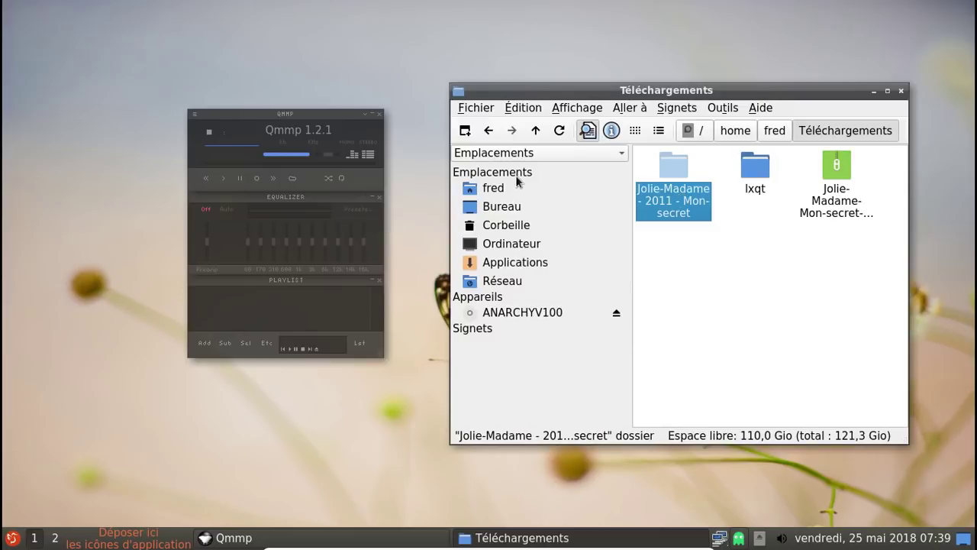
{"action": "left_click", "coordinate": [495, 188]}
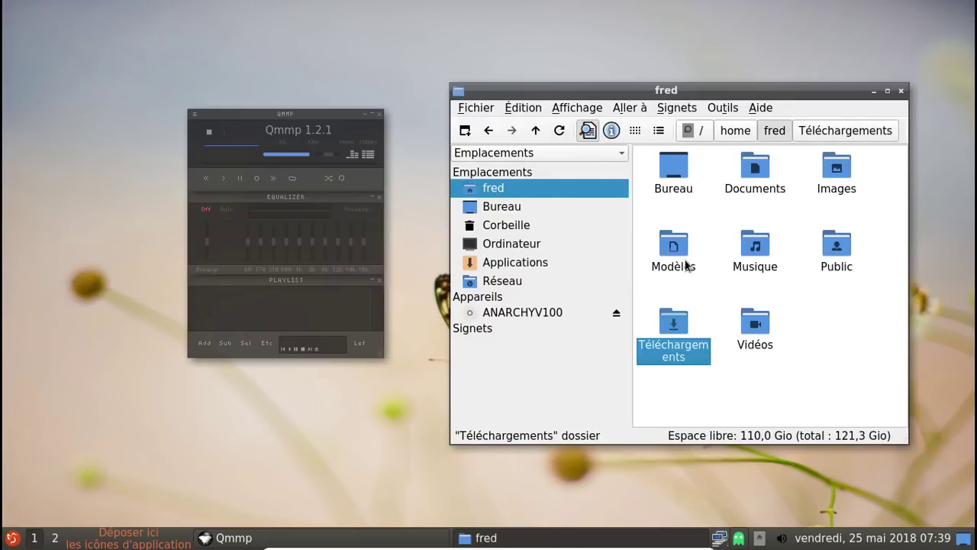
{"action": "double_click", "coordinate": [764, 250]}
{"action": "right_click", "coordinate": [683, 215]}
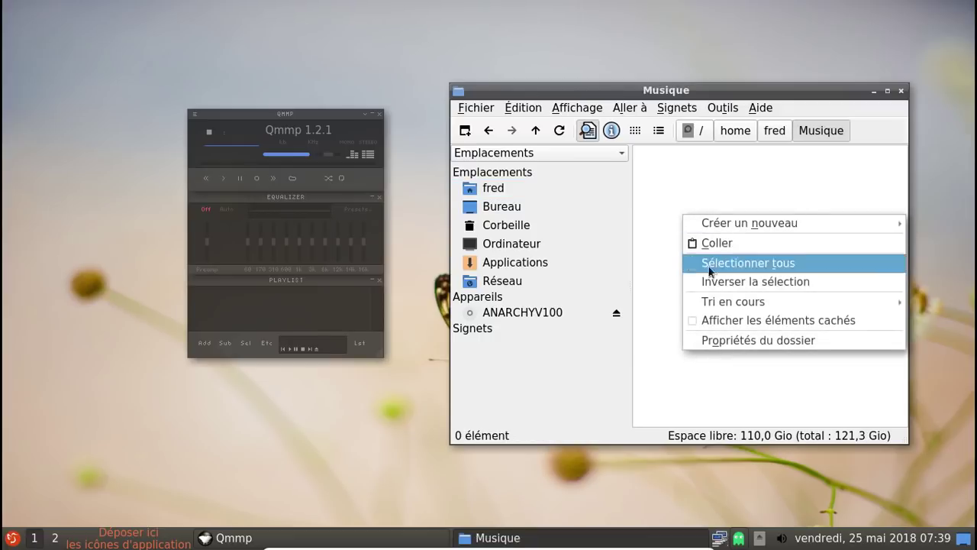
{"action": "left_click", "coordinate": [716, 244]}
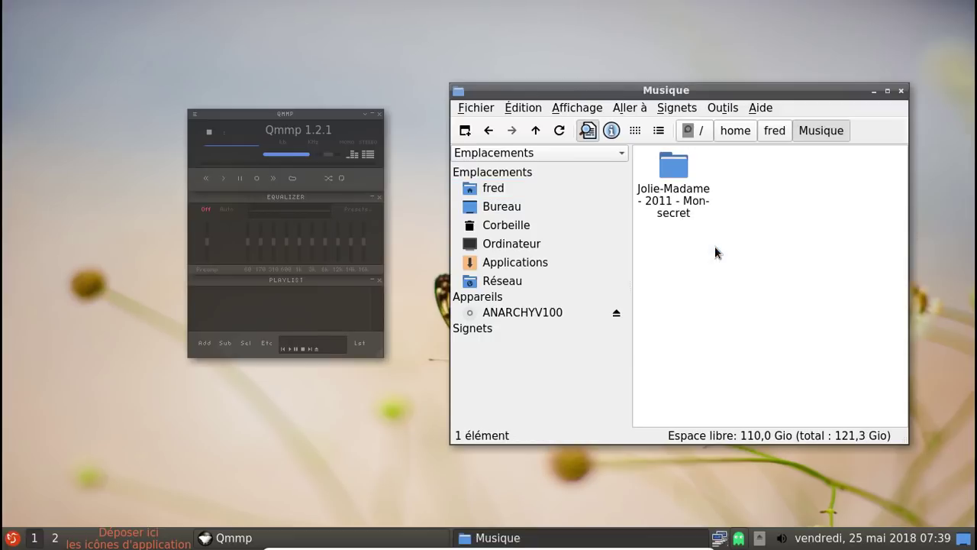
- Return to the home folder, look through all pages of the file manager's preferences, and close them
{"action": "left_click", "coordinate": [496, 188]}
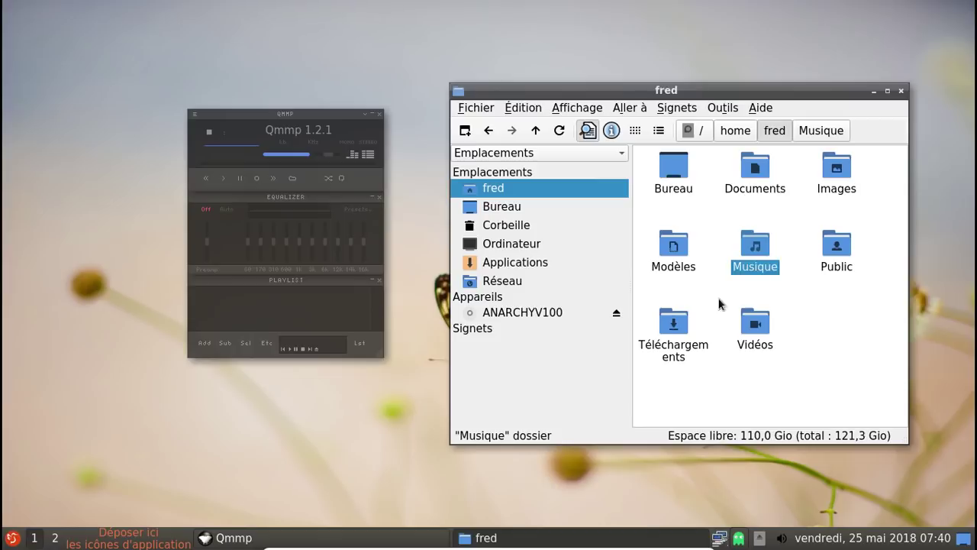
{"action": "left_click", "coordinate": [523, 108]}
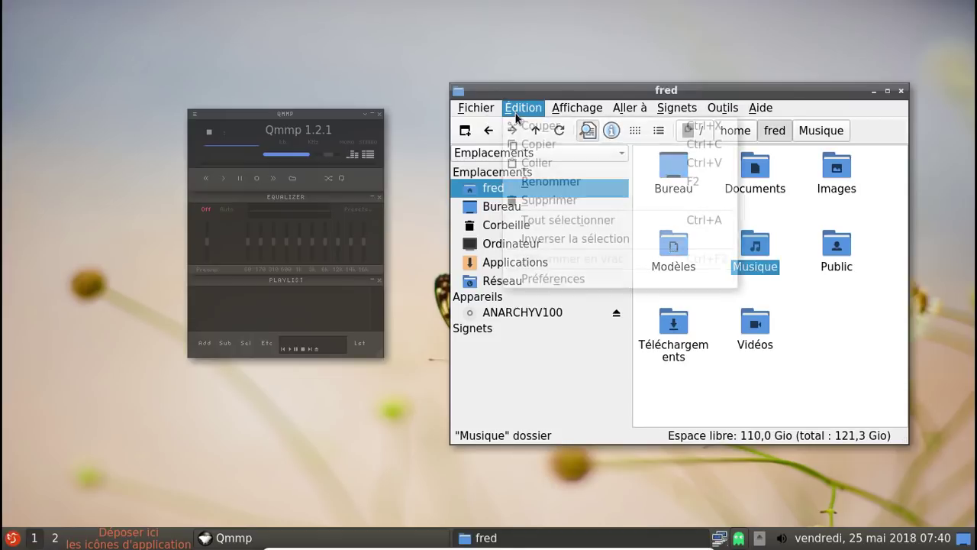
{"action": "left_click", "coordinate": [556, 275]}
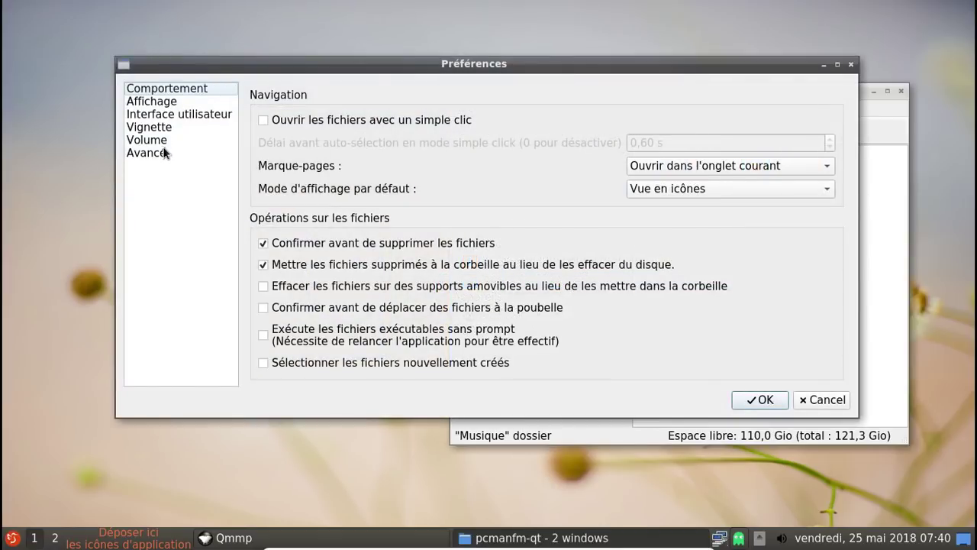
{"action": "left_click", "coordinate": [163, 102]}
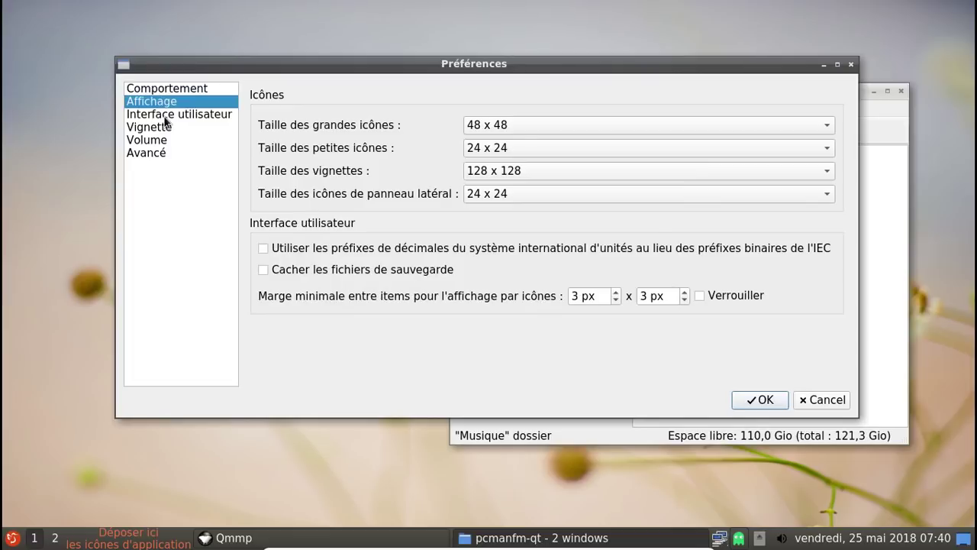
{"action": "left_click", "coordinate": [166, 116]}
{"action": "left_click", "coordinate": [160, 128]}
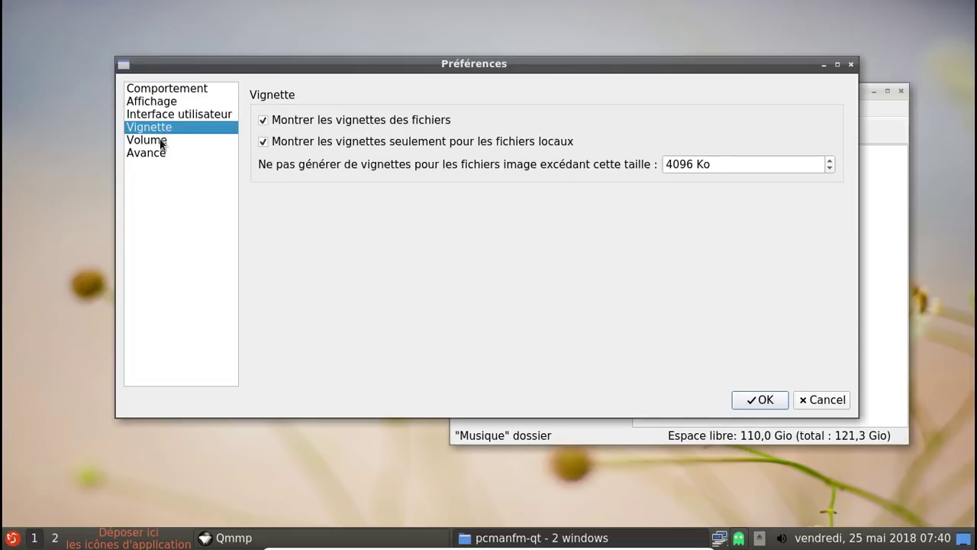
{"action": "left_click", "coordinate": [160, 141]}
{"action": "left_click", "coordinate": [155, 153]}
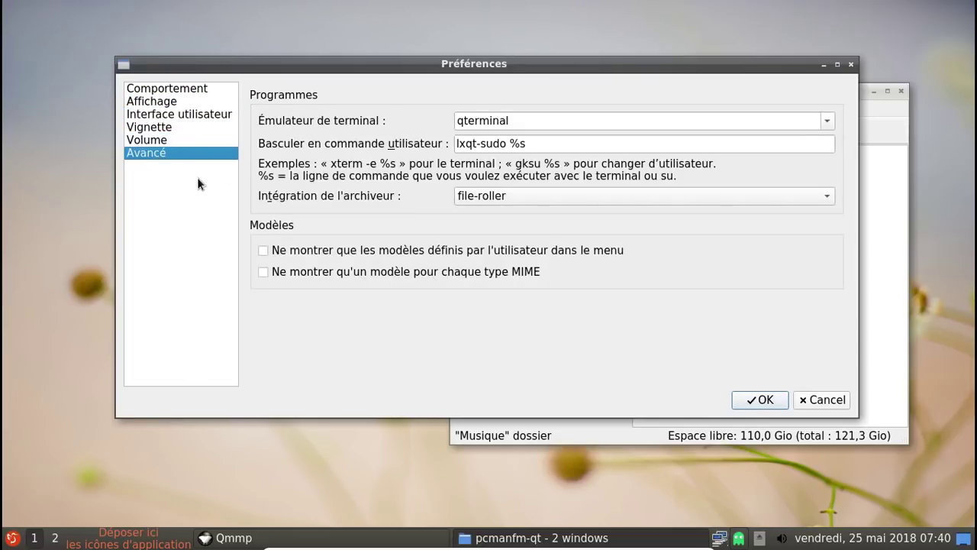
{"action": "left_click", "coordinate": [852, 67]}
- Move the Jolie-Madame "Mon secret" zip archive from Téléchargements to the trash
{"action": "double_click", "coordinate": [674, 321]}
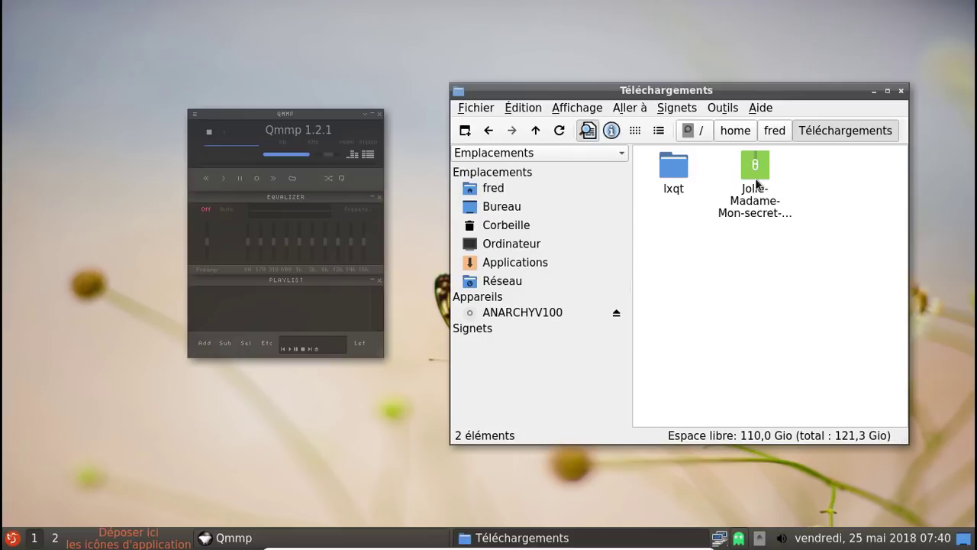
{"action": "left_click_drag", "start_coordinate": [755, 182], "coordinate": [522, 229]}
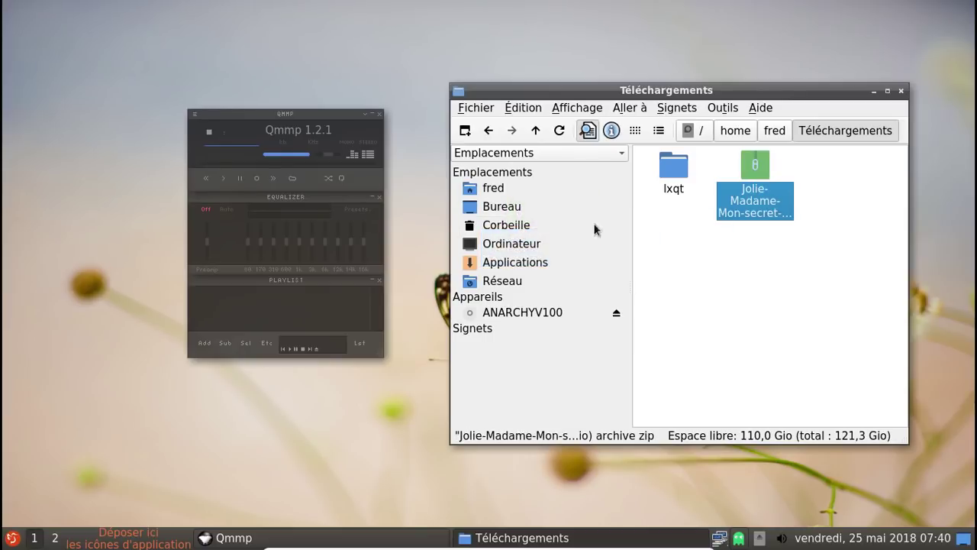
{"action": "right_click", "coordinate": [755, 174]}
{"action": "left_click", "coordinate": [811, 254]}
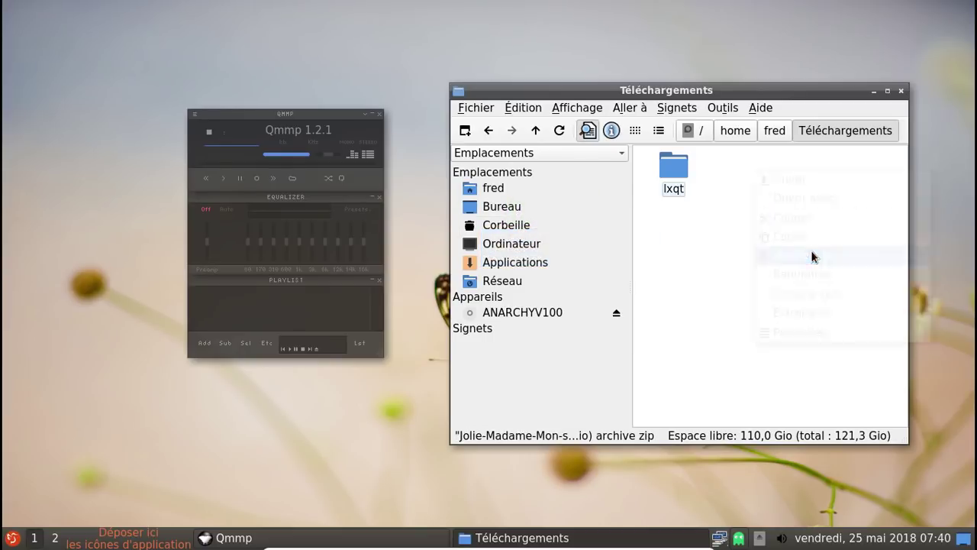
- Add the "Jolie-Madame - 2011 - Mon-secret" folder from Musique to the Qmmp playlist
{"action": "left_click", "coordinate": [535, 130]}
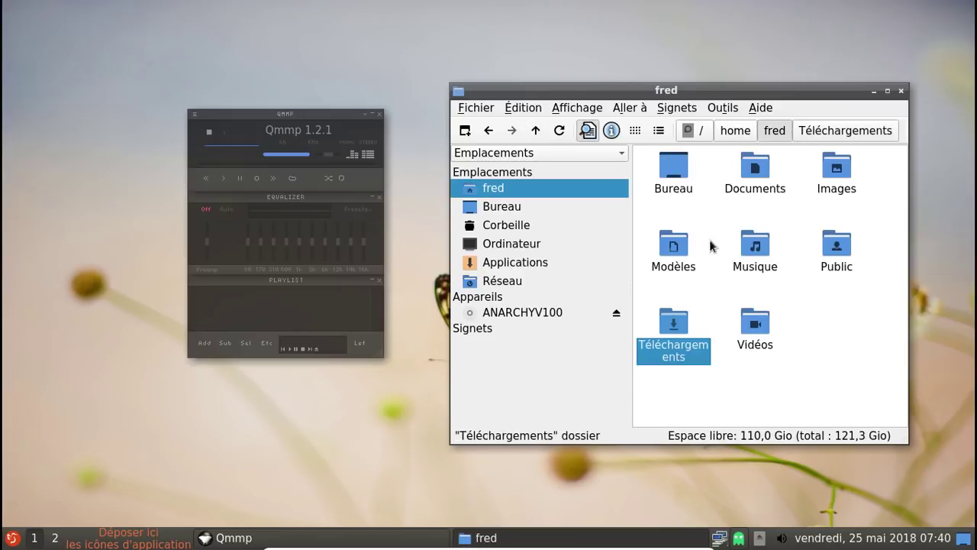
{"action": "double_click", "coordinate": [754, 246]}
{"action": "left_click_drag", "start_coordinate": [691, 208], "coordinate": [306, 317]}
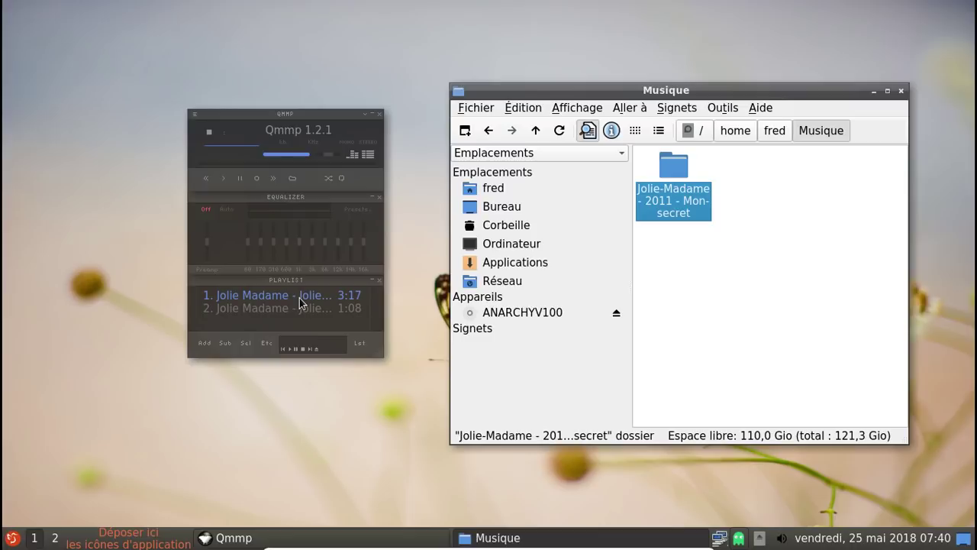
- Play the first track of the Qmmp playlist, skip ahead in it, and pause at about 00:33
{"action": "double_click", "coordinate": [300, 303]}
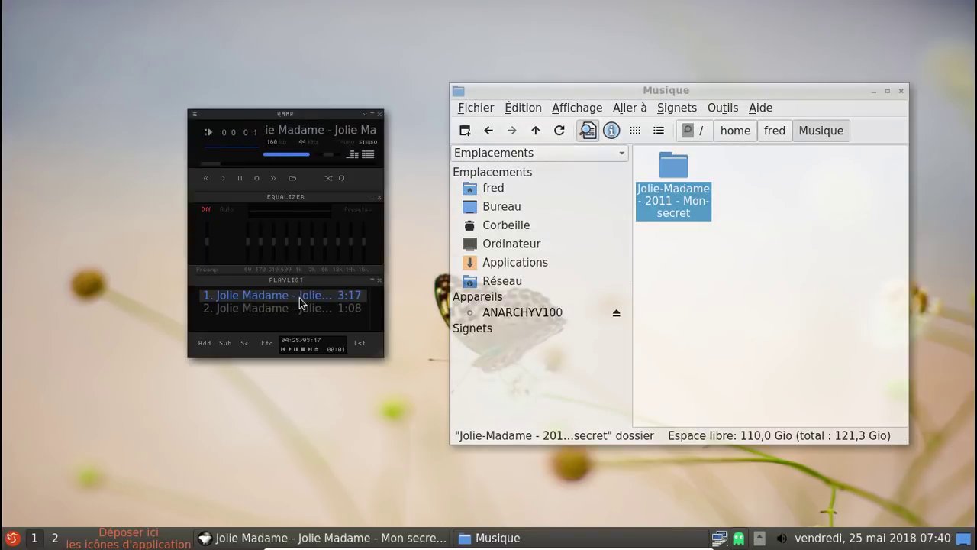
{"action": "left_click_drag", "start_coordinate": [218, 164], "coordinate": [233, 168]}
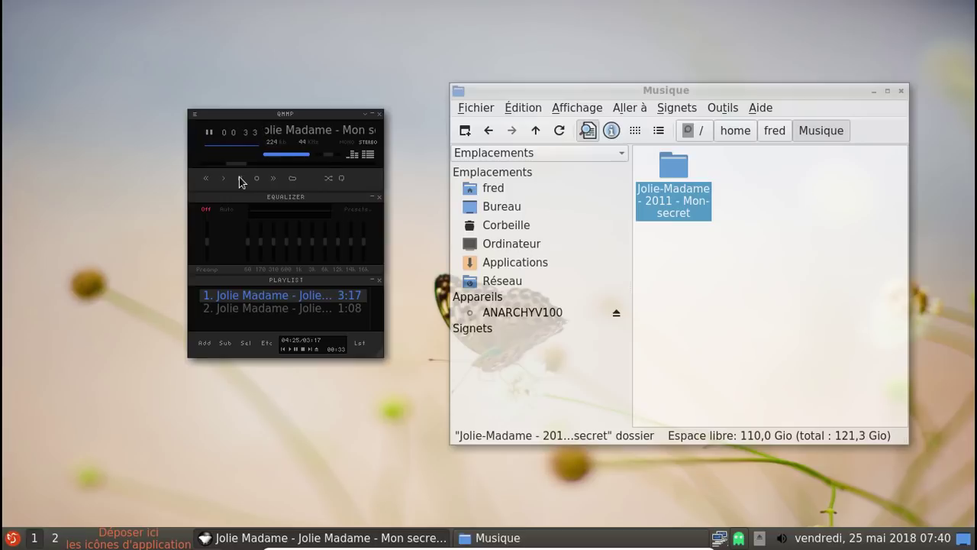
- View the About Qmmp information, including the authors, translators, acknowledgements and licence agreement, and close it
{"action": "right_click", "coordinate": [312, 119]}
{"action": "left_click", "coordinate": [376, 374]}
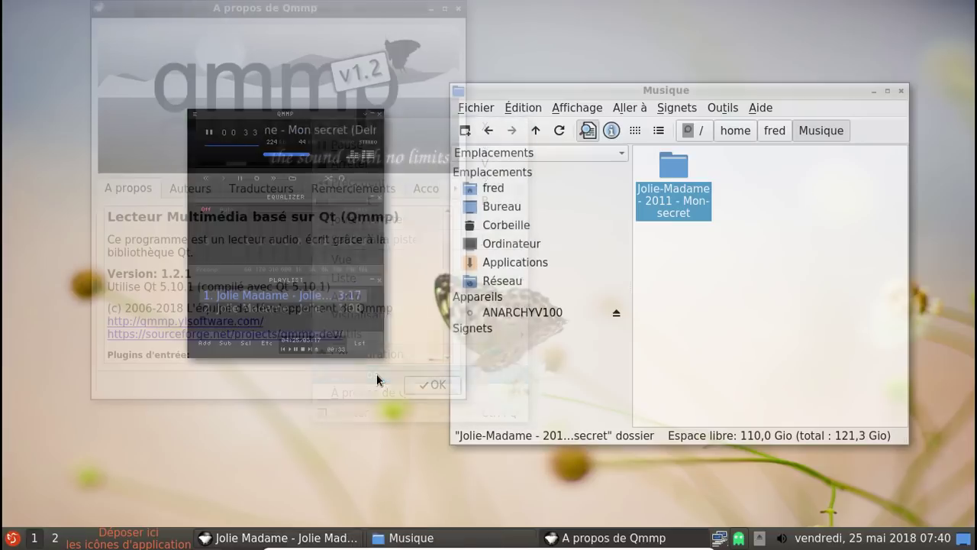
{"action": "left_click", "coordinate": [198, 194]}
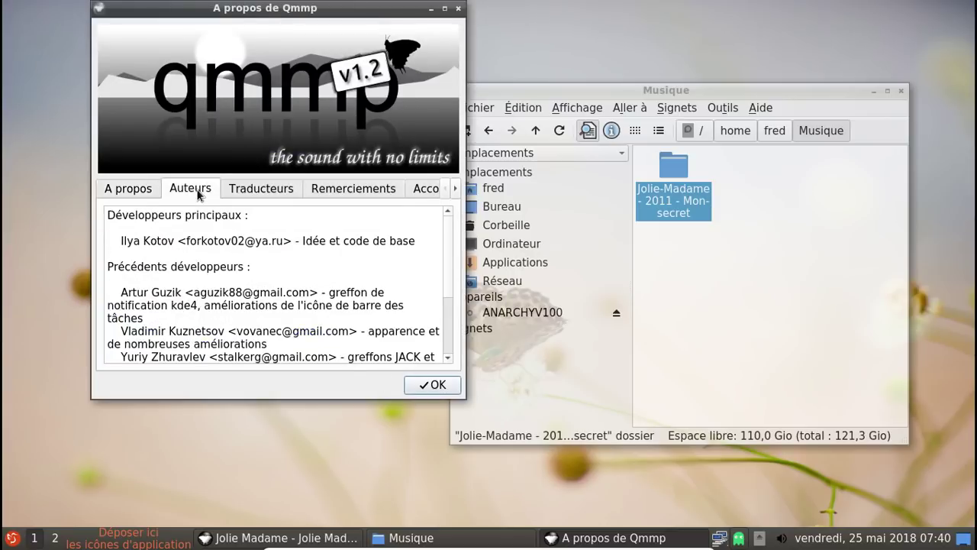
{"action": "left_click", "coordinate": [271, 190]}
{"action": "left_click", "coordinate": [344, 192]}
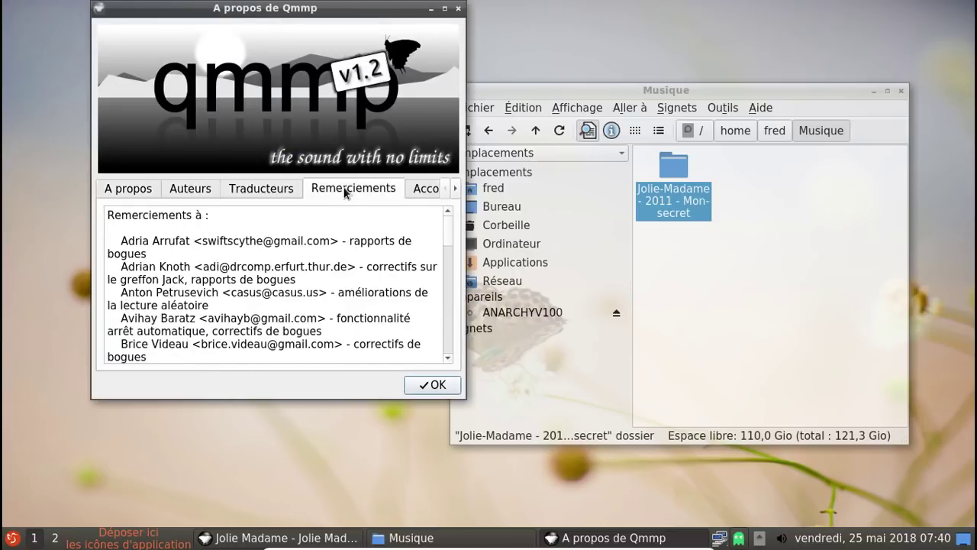
{"action": "left_click", "coordinate": [424, 190]}
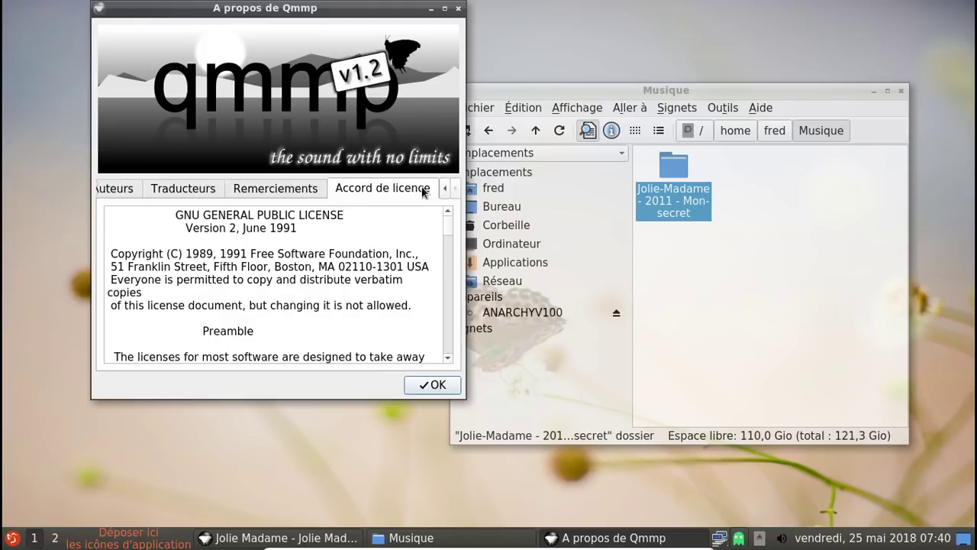
{"action": "left_click", "coordinate": [458, 9]}
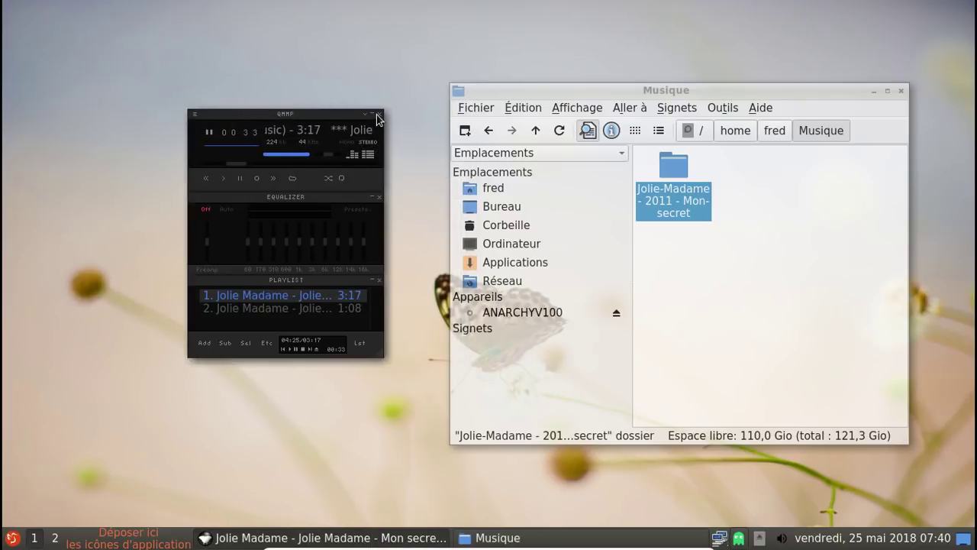
- Close the Qmmp player and the file manager window showing the Musique folder
{"action": "left_click", "coordinate": [380, 113]}
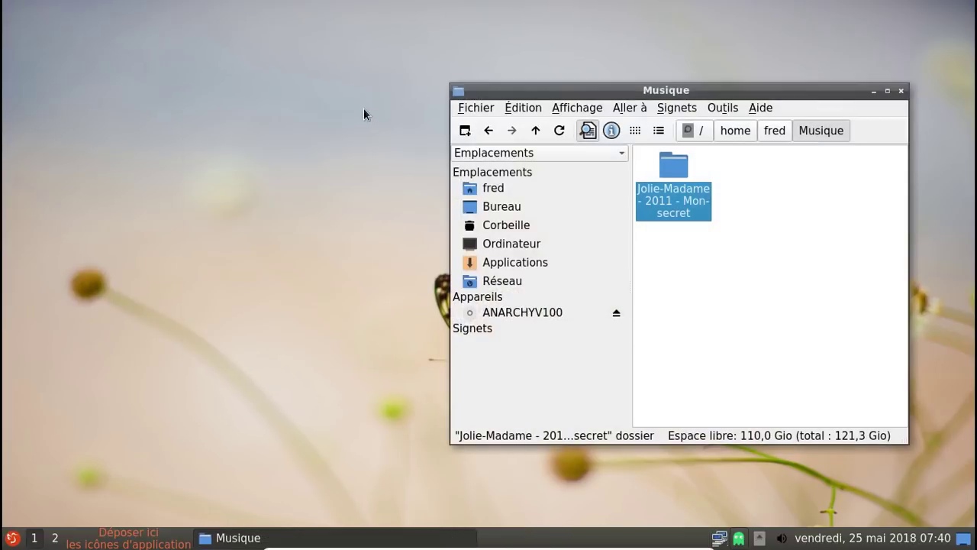
{"action": "left_click", "coordinate": [901, 91]}
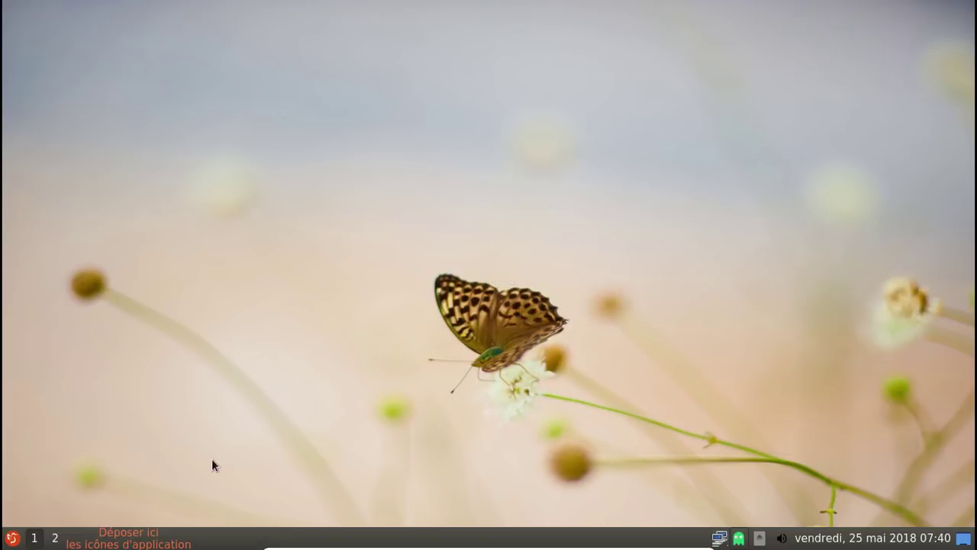
- Add LibreOffice Writer from the Bureautique applications to the panel's empty quick-launch area
{"action": "right_click", "coordinate": [111, 537]}
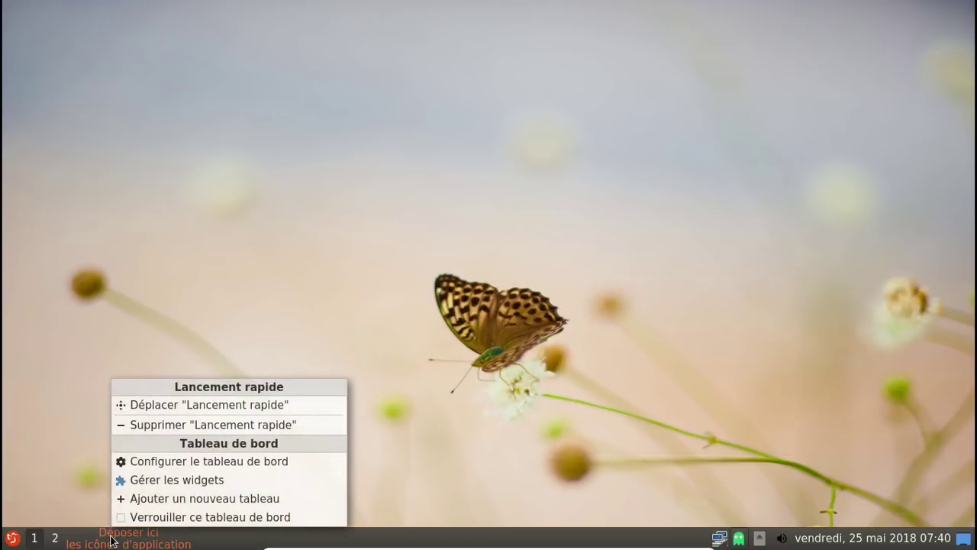
{"action": "left_click", "coordinate": [17, 517]}
{"action": "left_click", "coordinate": [11, 538]}
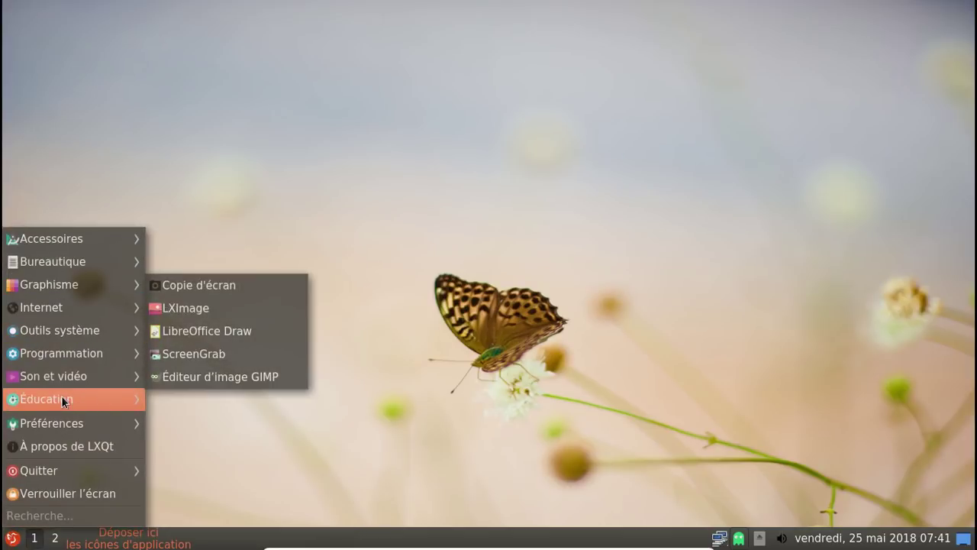
{"action": "mouse_move", "coordinate": [61, 396]}
{"action": "mouse_move", "coordinate": [69, 265]}
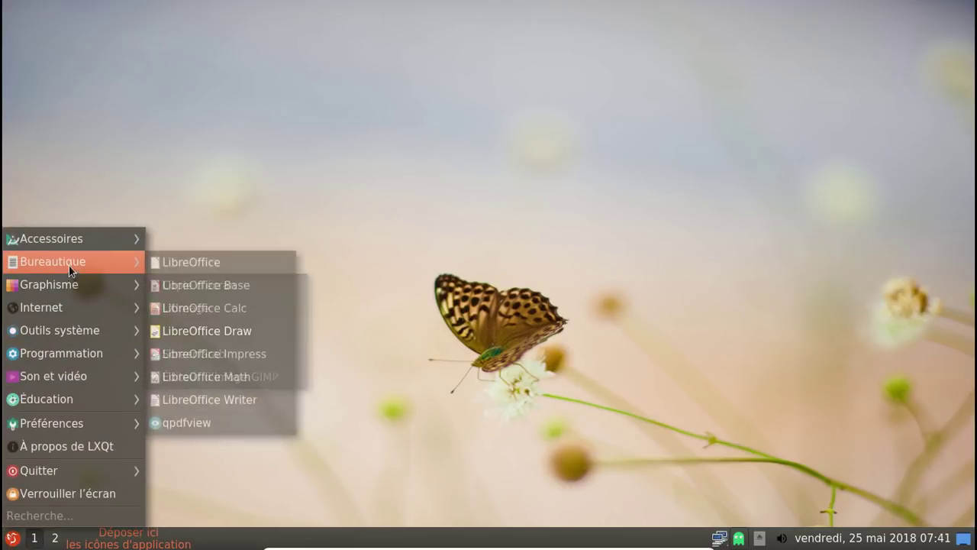
{"action": "left_click", "coordinate": [210, 404]}
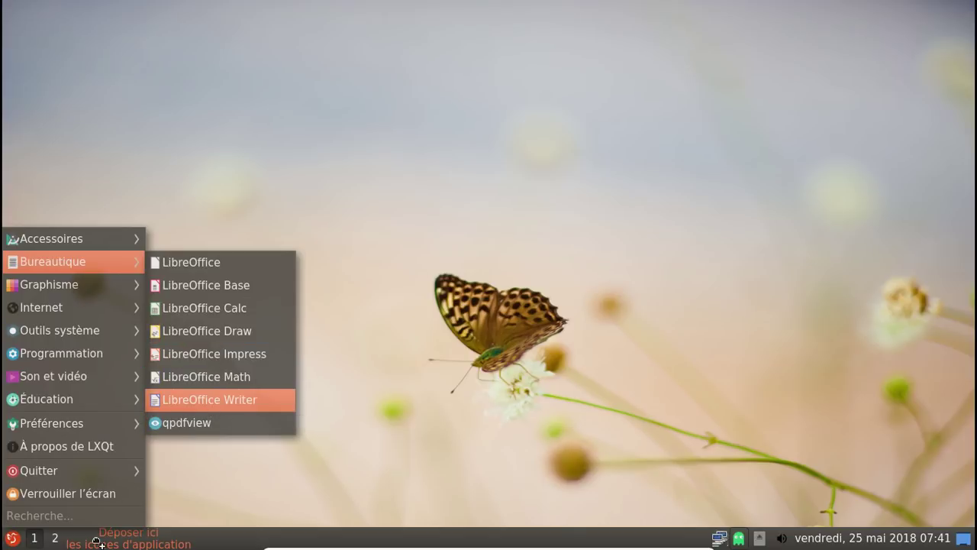
- Add the GIMP image editor from the Graphisme applications to the quick-launch area beside LibreOffice Writer
{"action": "left_click", "coordinate": [12, 538]}
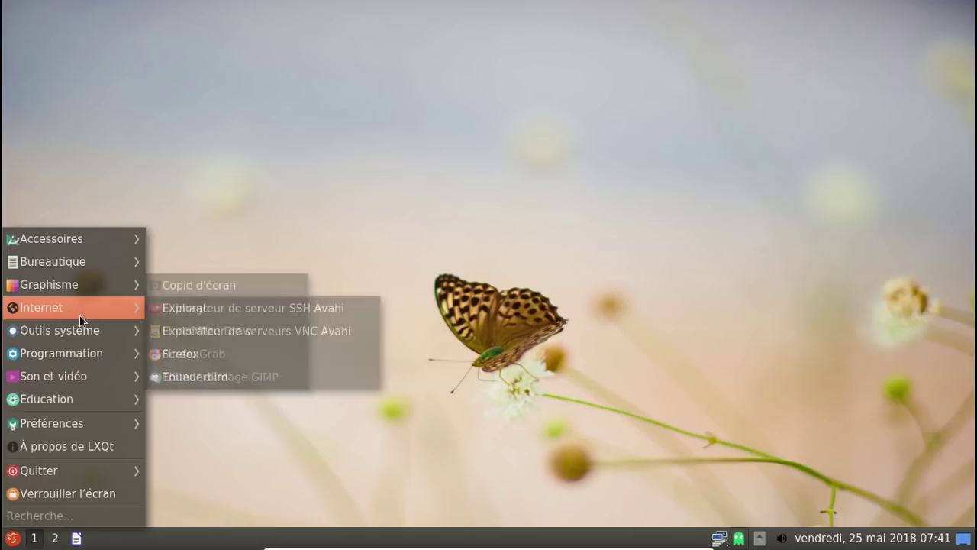
{"action": "mouse_move", "coordinate": [82, 330]}
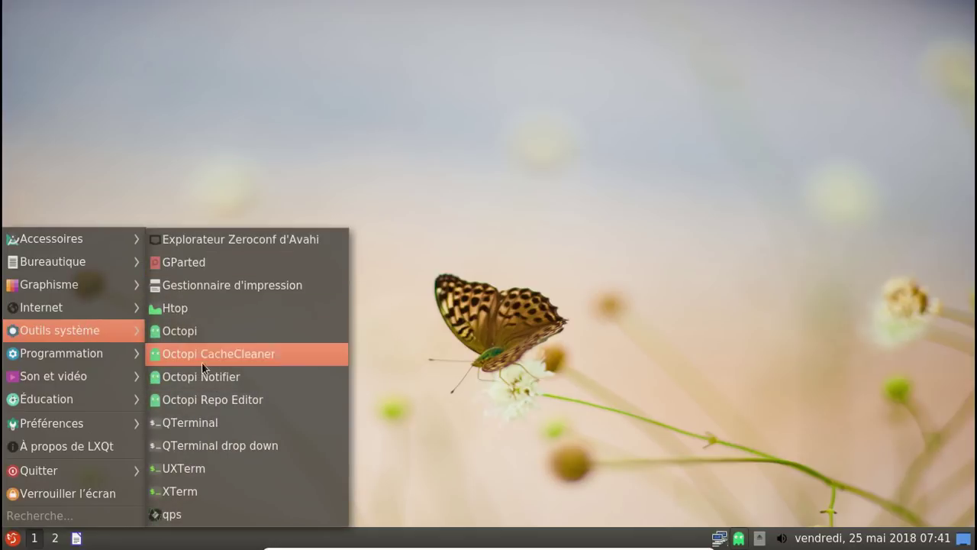
{"action": "mouse_move", "coordinate": [107, 290]}
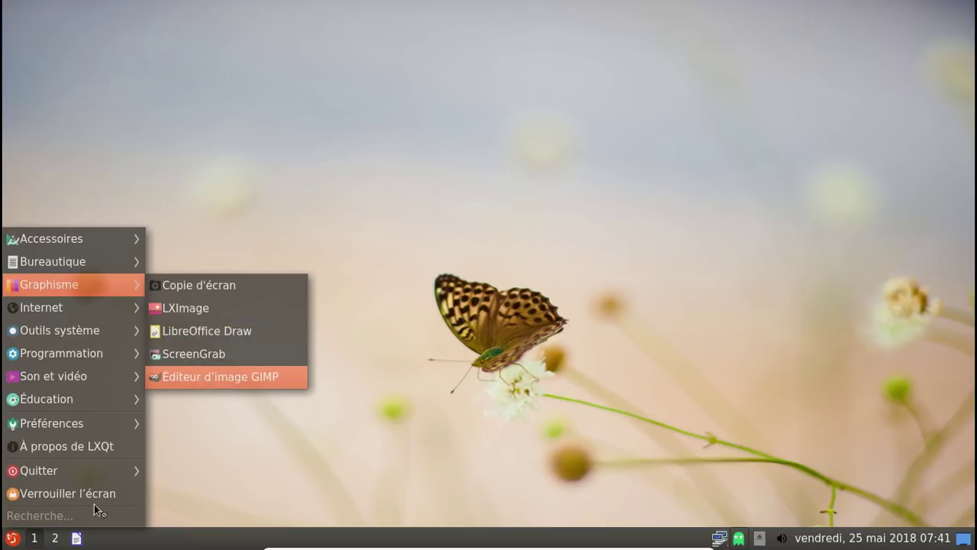
{"action": "key", "text": "Return"}
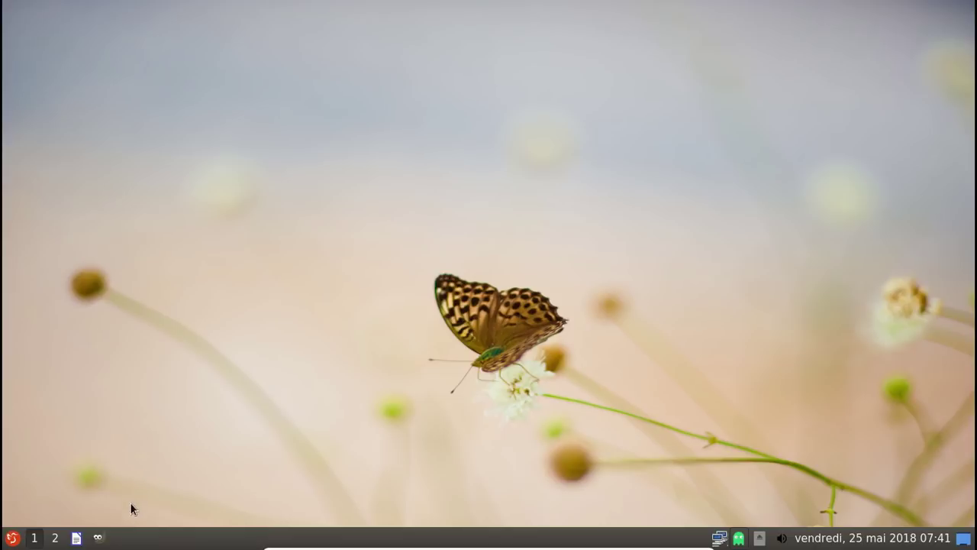
- Start LibreOffice Writer and GIMP from the quick-launch area and close both programs
{"action": "left_click", "coordinate": [76, 538]}
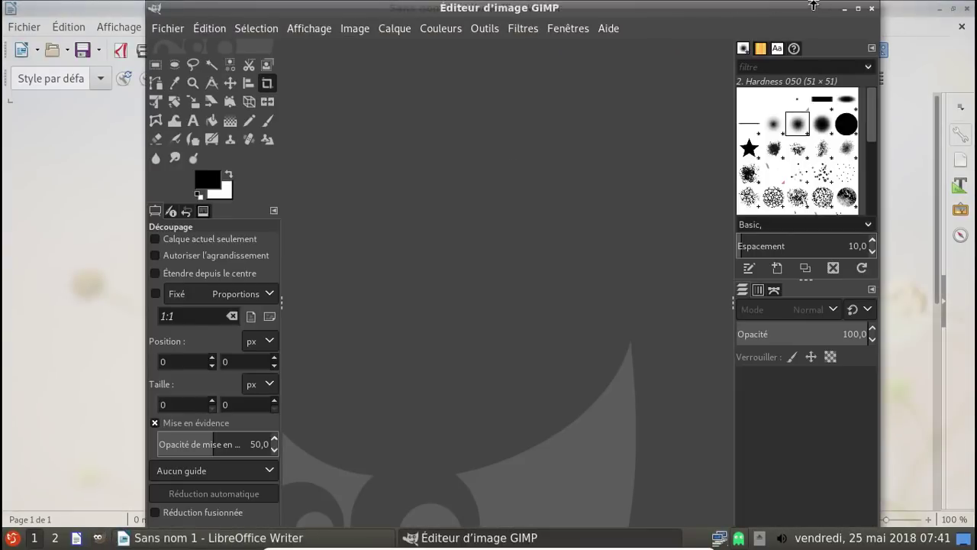
{"action": "left_click", "coordinate": [872, 13]}
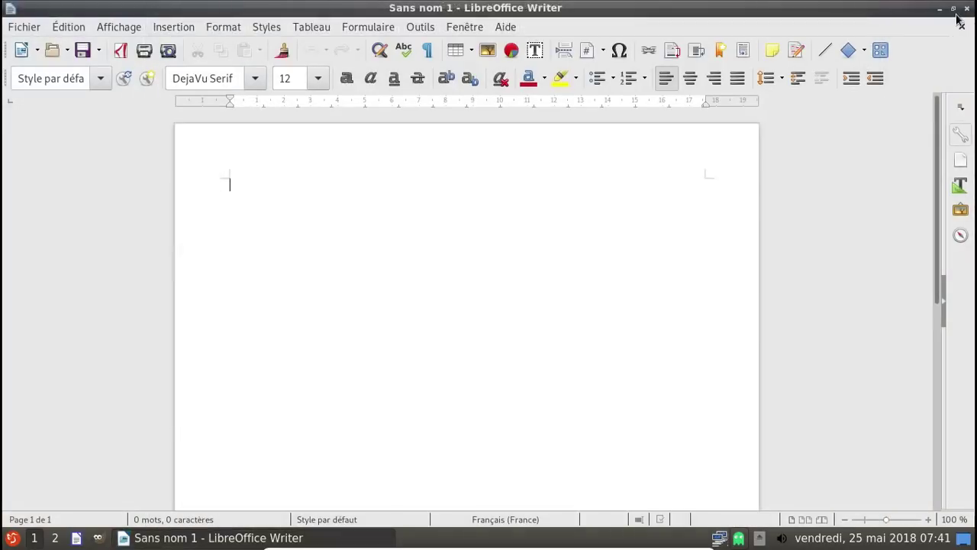
{"action": "left_click", "coordinate": [968, 8]}
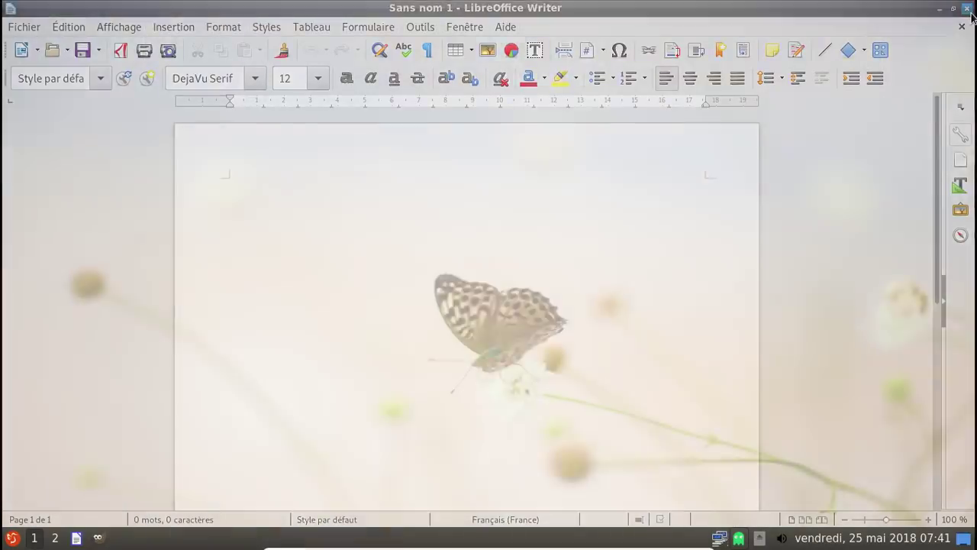
- Launch ScreenGrab from the Graphisme applications, reposition its window on the desktop and enlarge it
{"action": "left_click", "coordinate": [12, 537]}
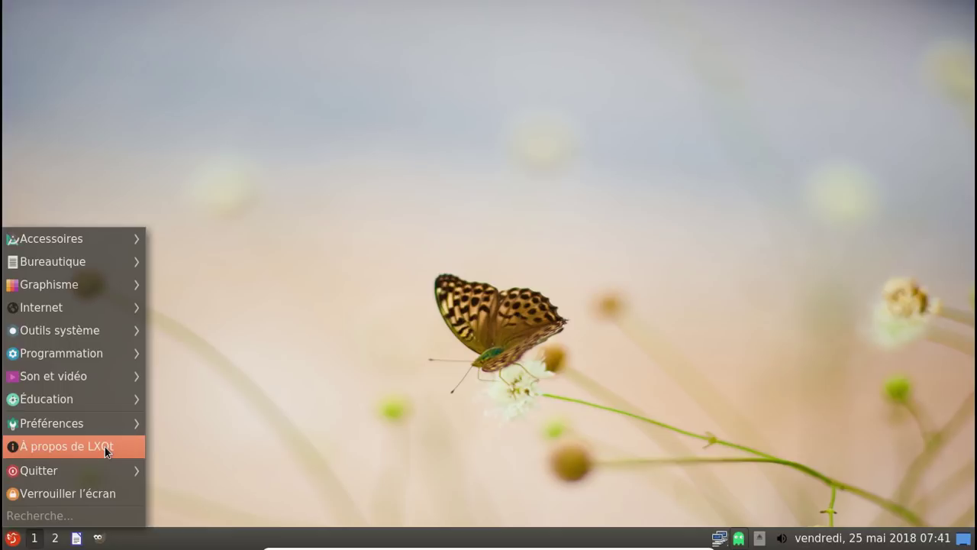
{"action": "mouse_move", "coordinate": [110, 471]}
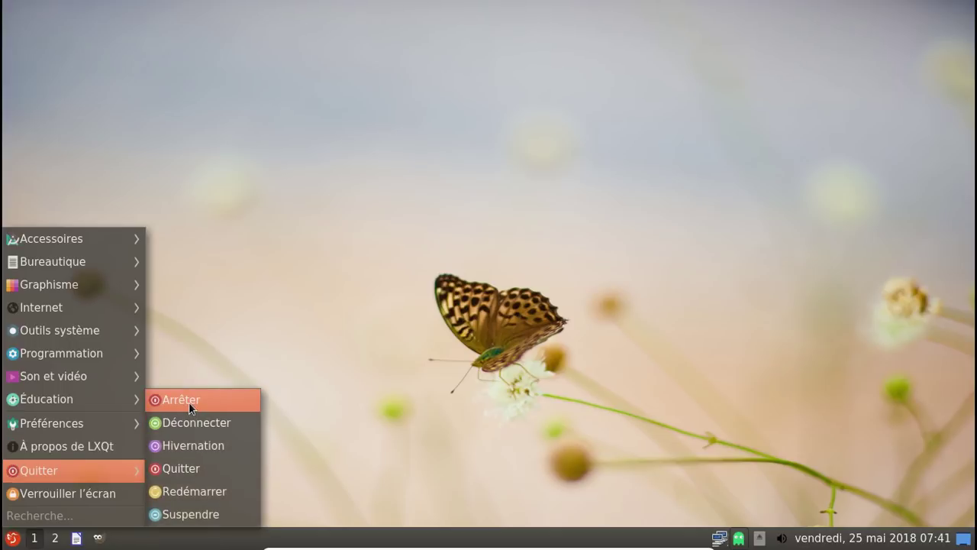
{"action": "mouse_move", "coordinate": [127, 241]}
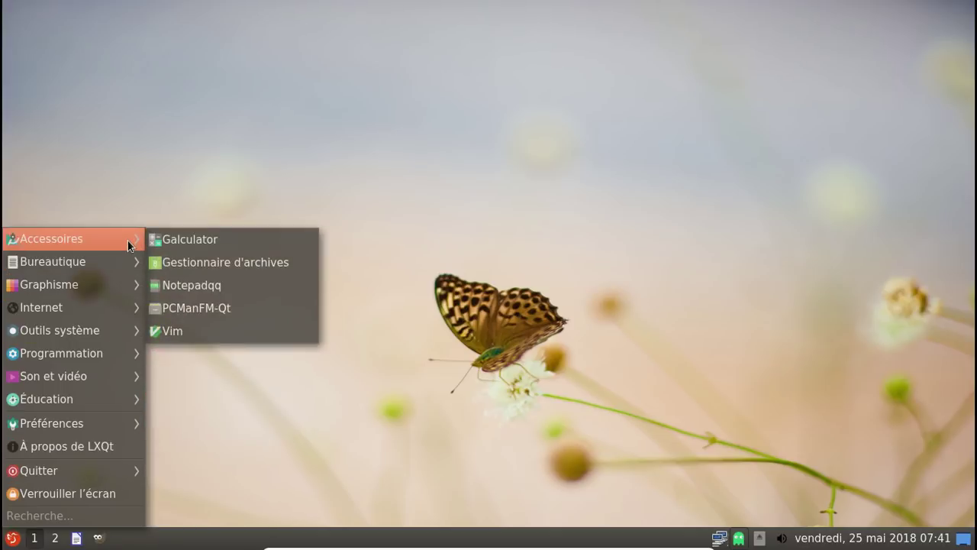
{"action": "mouse_move", "coordinate": [121, 263]}
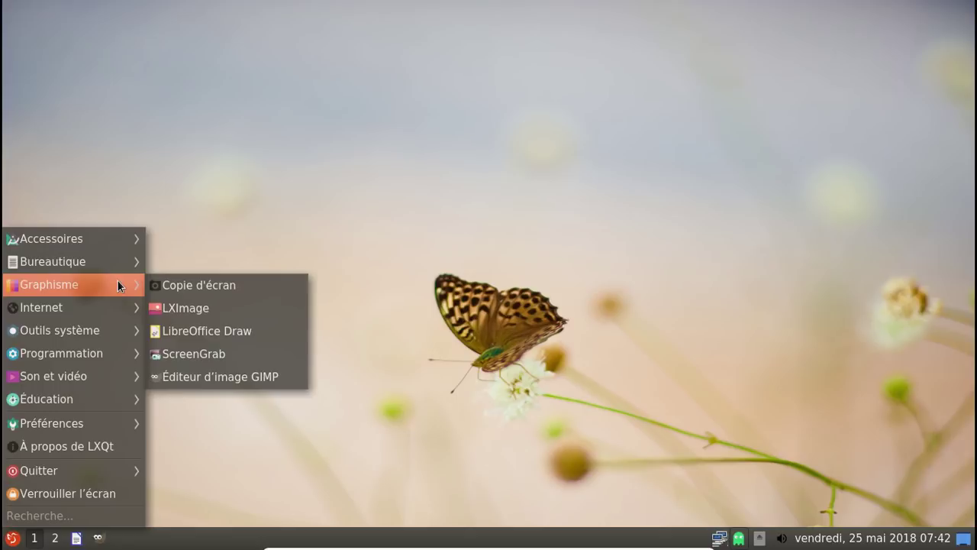
{"action": "left_click", "coordinate": [262, 354]}
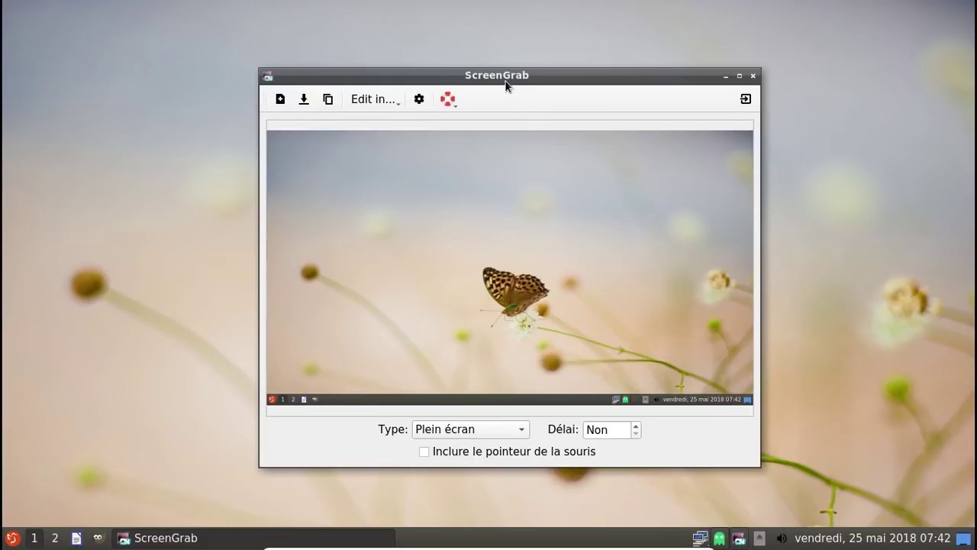
{"action": "left_click_drag", "start_coordinate": [505, 80], "coordinate": [373, 58]}
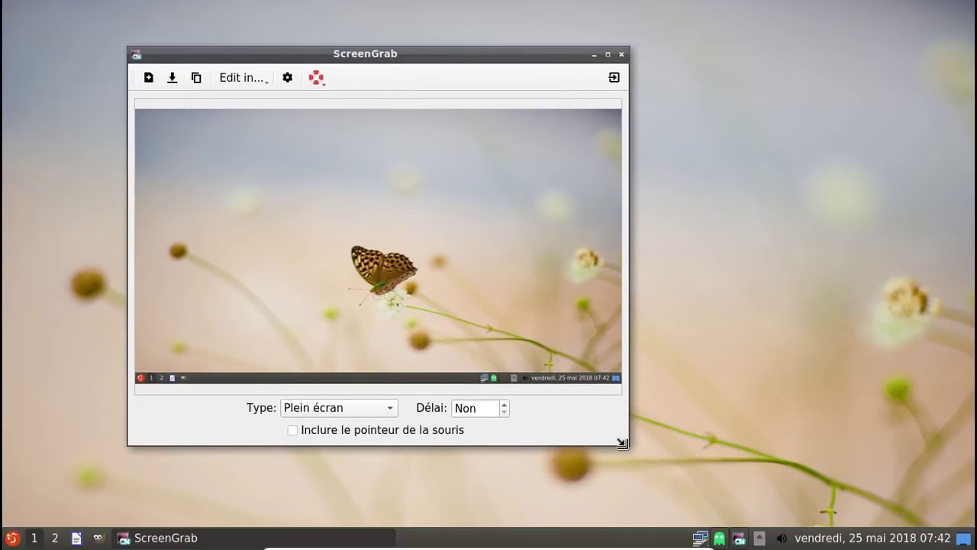
{"action": "left_click_drag", "start_coordinate": [622, 443], "coordinate": [724, 486]}
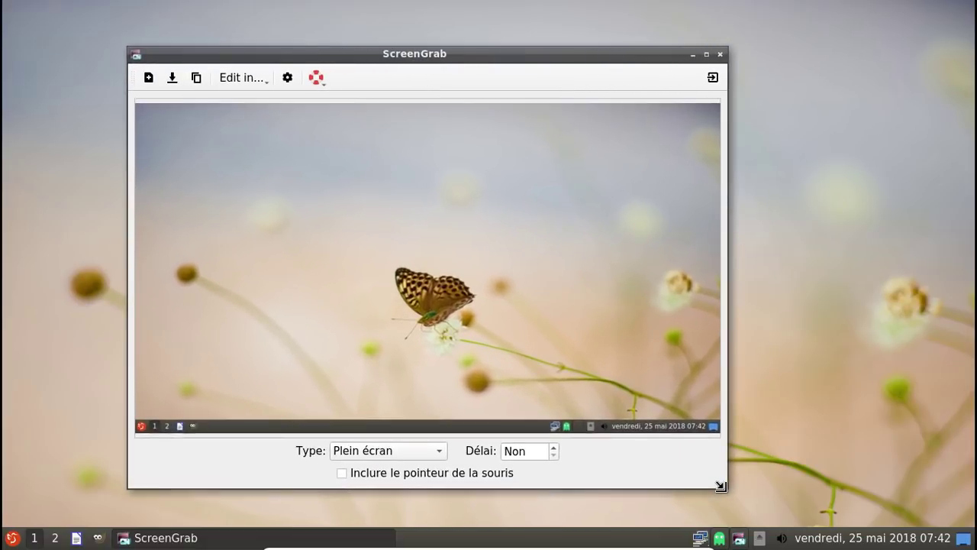
- Set the ScreenGrab capture type to Sélection, capture a small rectangular area of the desktop, and close ScreenGrab
{"action": "left_click", "coordinate": [431, 452]}
{"action": "left_click", "coordinate": [408, 493]}
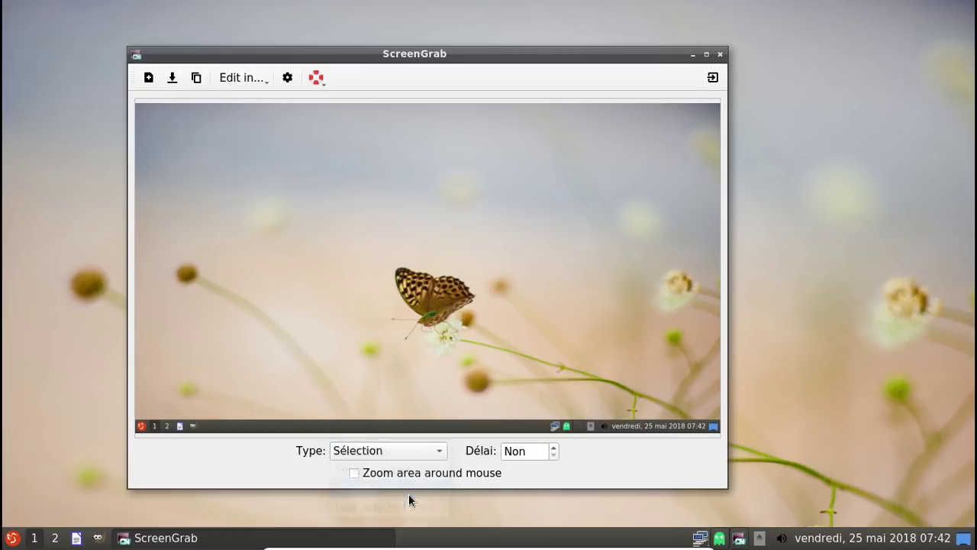
{"action": "key", "text": "ctrl+n"}
{"action": "left_click_drag", "start_coordinate": [44, 88], "coordinate": [116, 206]}
{"action": "left_click", "coordinate": [719, 56]}
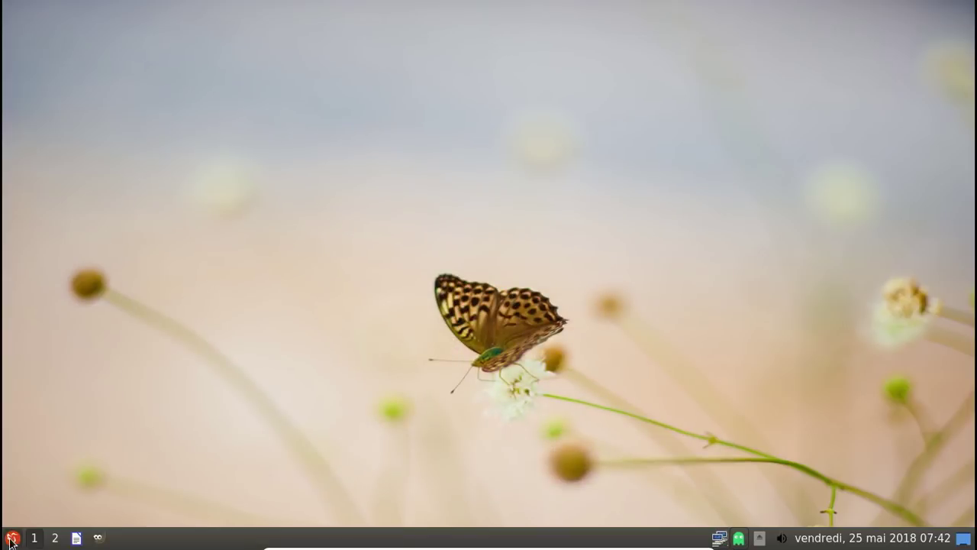
- Look through the installed applications in the Programmation, Outils système, Internet, Graphisme, Bureautique and Accessoires categories
{"action": "left_click", "coordinate": [11, 538]}
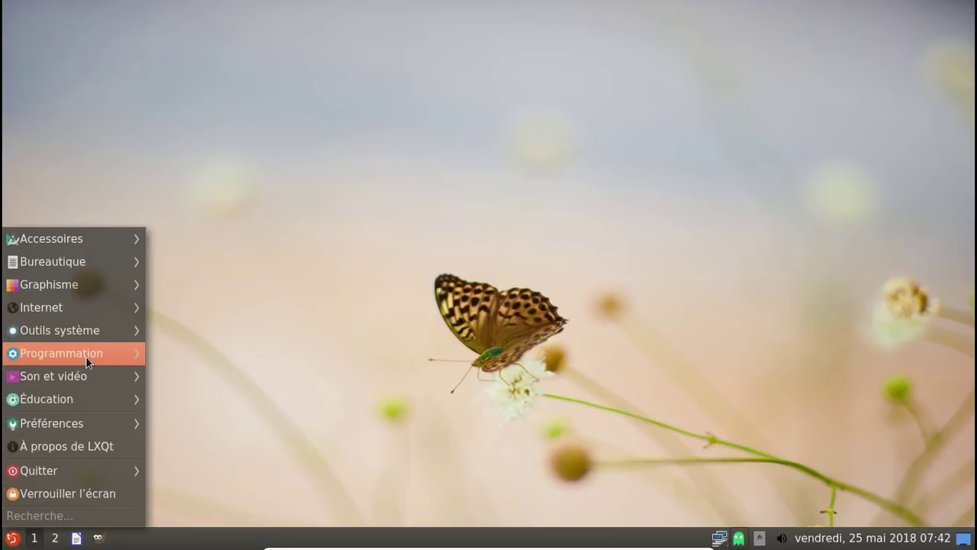
{"action": "mouse_move", "coordinate": [85, 355]}
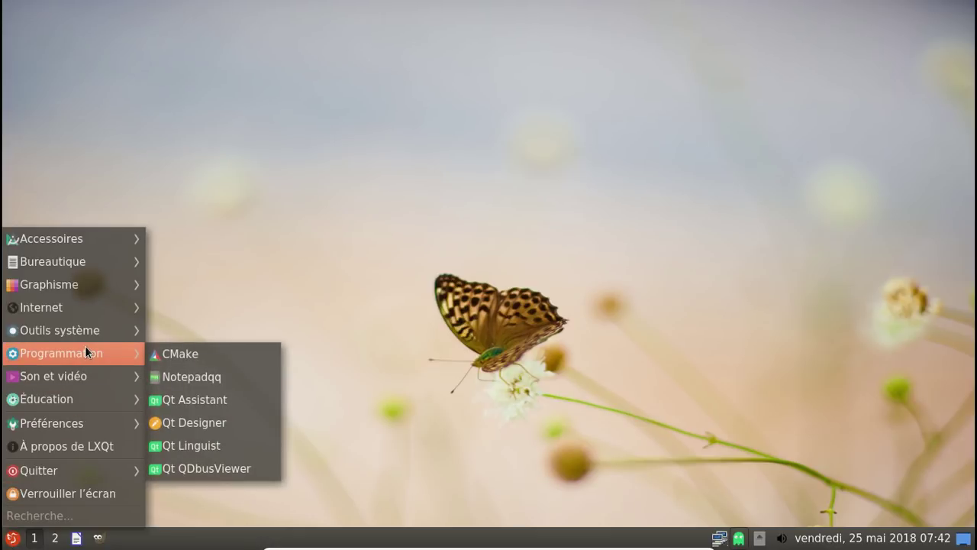
{"action": "mouse_move", "coordinate": [80, 339]}
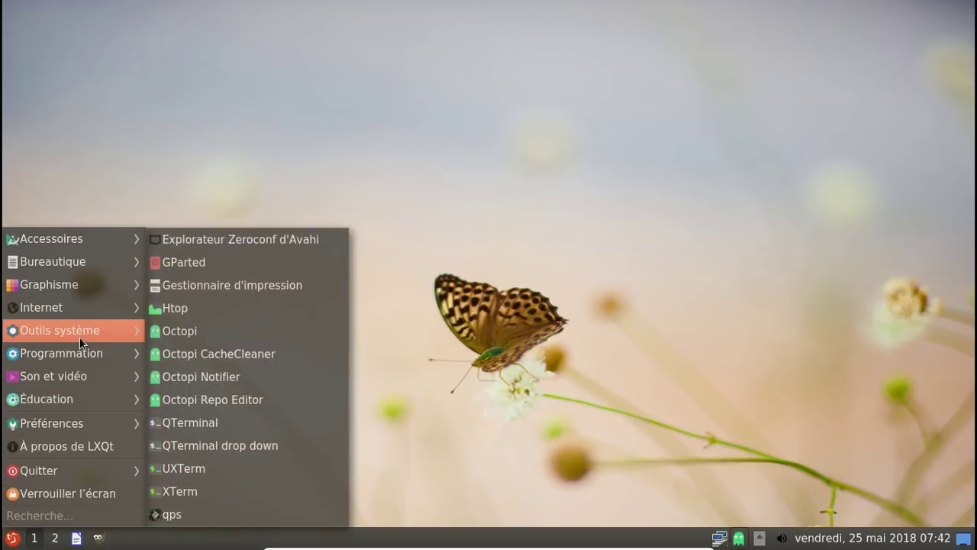
{"action": "mouse_move", "coordinate": [67, 308]}
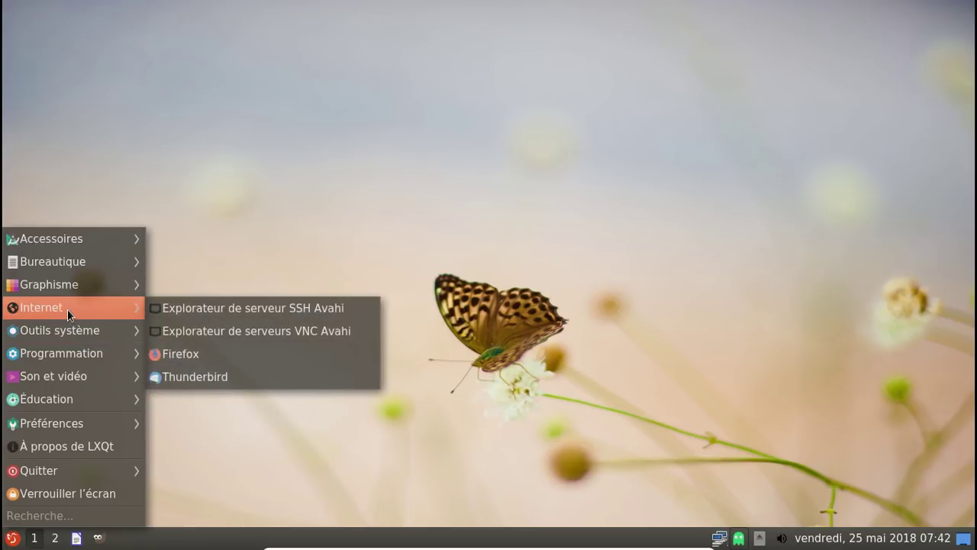
{"action": "mouse_move", "coordinate": [66, 286]}
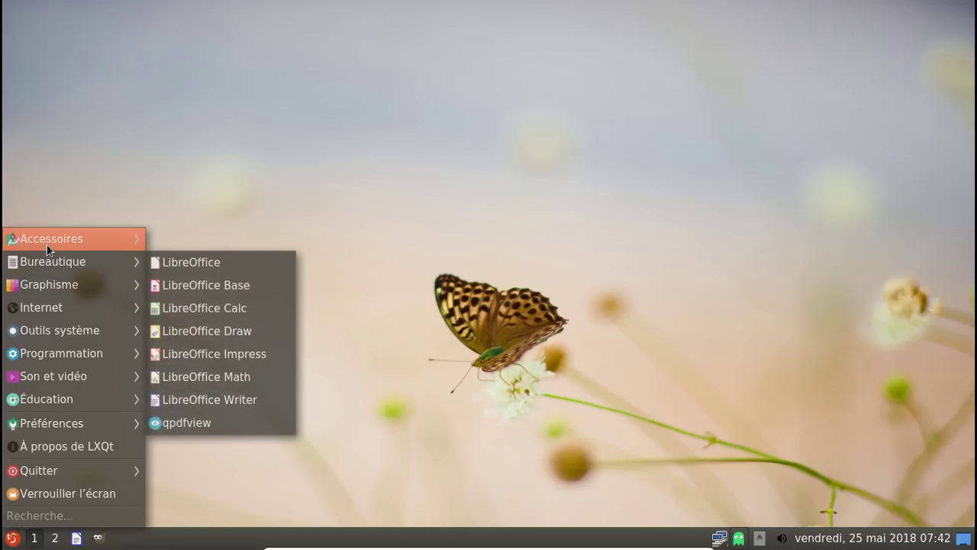
{"action": "mouse_move", "coordinate": [47, 245]}
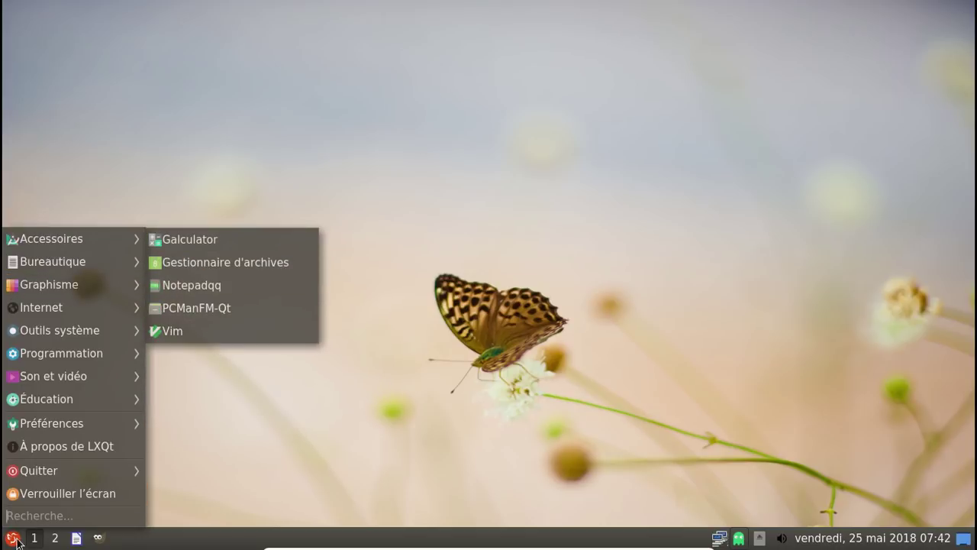
- Shut down the computer from the LXQt session and confirm the shutdown
{"action": "mouse_move", "coordinate": [53, 472]}
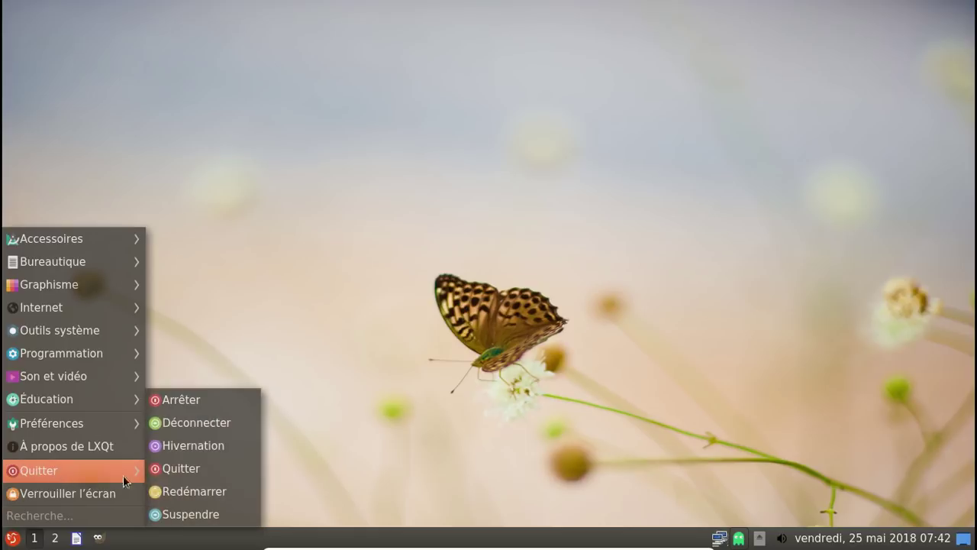
{"action": "left_click", "coordinate": [178, 398]}
{"action": "left_click", "coordinate": [575, 291]}
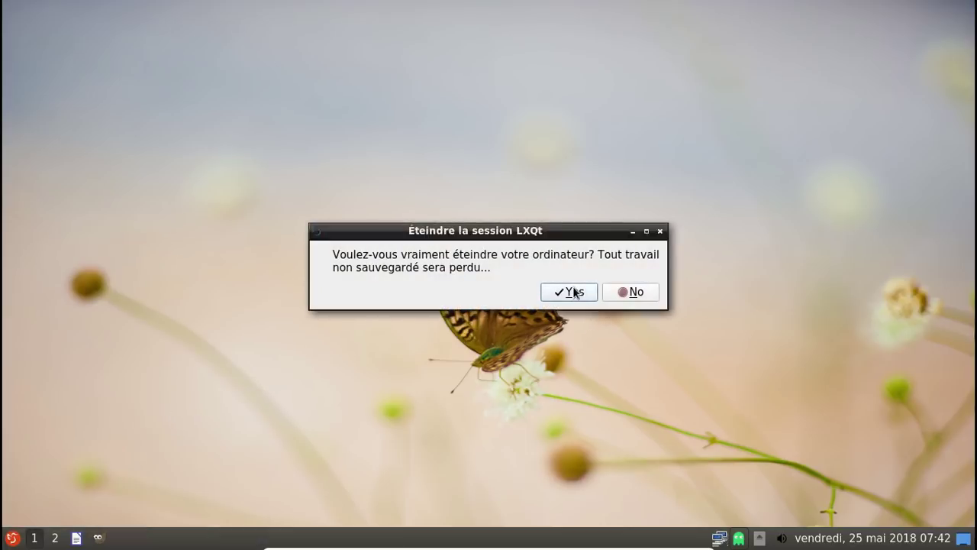